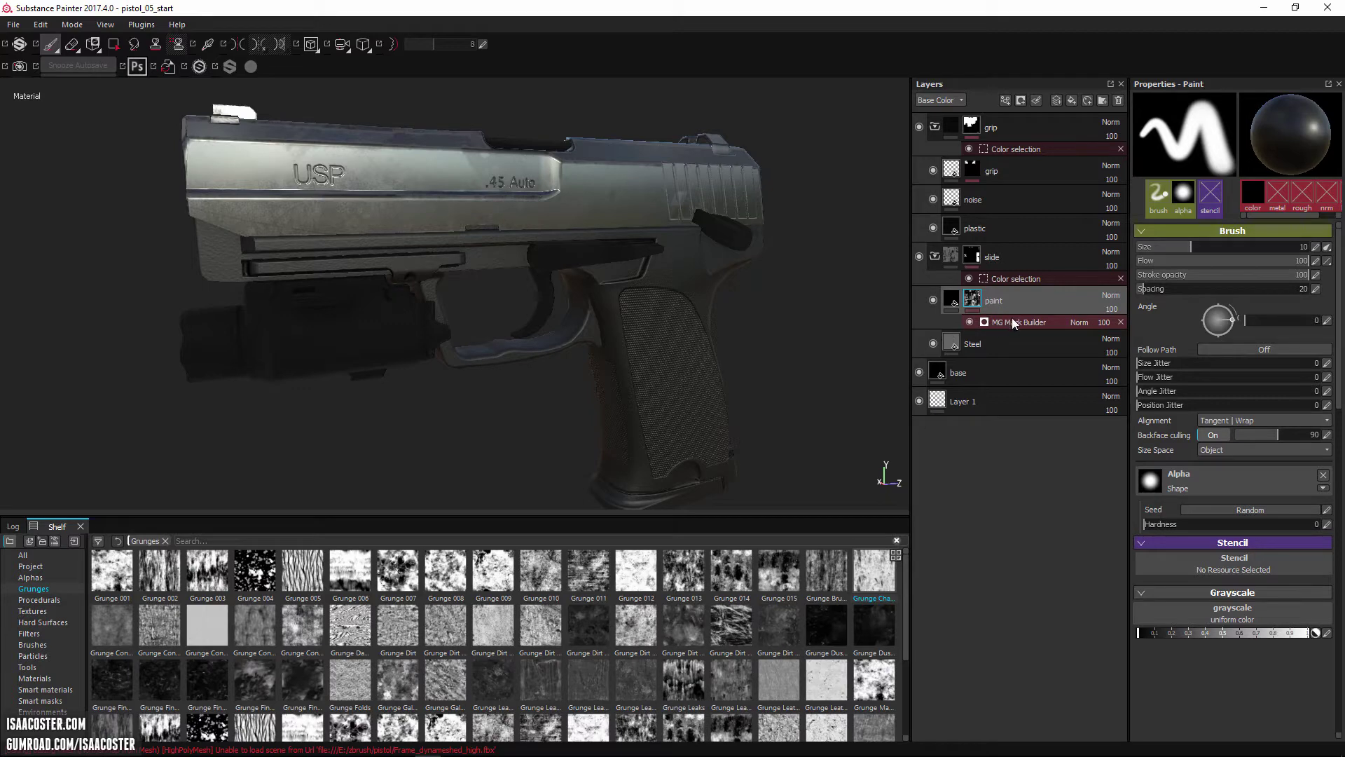
Step: Examine the paint layer's mask across the slide and compare it with the material view
{"action": "left_click", "coordinate": [1014, 321]}
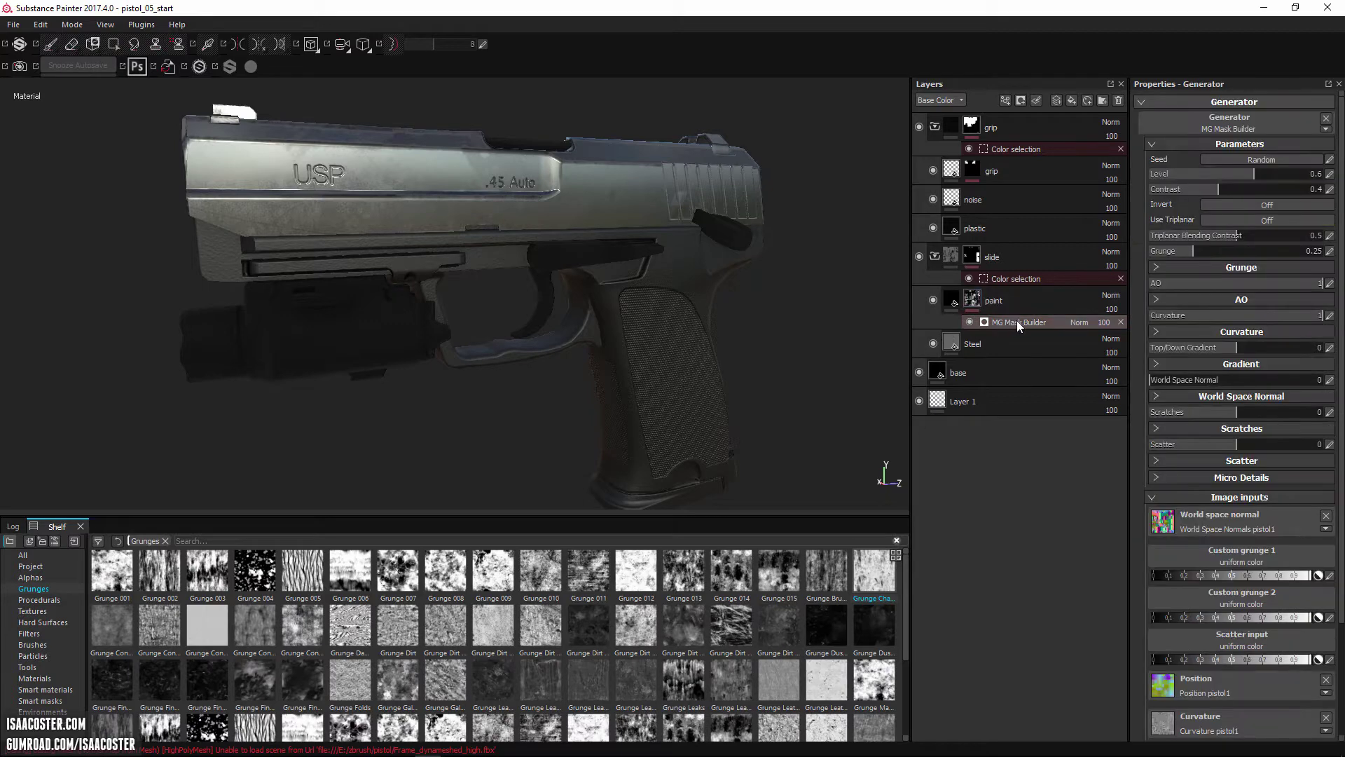
{"action": "left_click", "coordinate": [971, 299], "text": "alt"}
{"action": "middle_click_drag", "start_coordinate": [636, 308], "coordinate": [741, 286], "text": "alt"}
{"action": "left_click_drag", "start_coordinate": [741, 286], "coordinate": [645, 177], "text": "alt"}
{"action": "scroll", "coordinate": [644, 189], "scroll_direction": "up", "scroll_amount": 5}
{"action": "middle_click_drag", "start_coordinate": [648, 177], "coordinate": [639, 221], "text": "alt"}
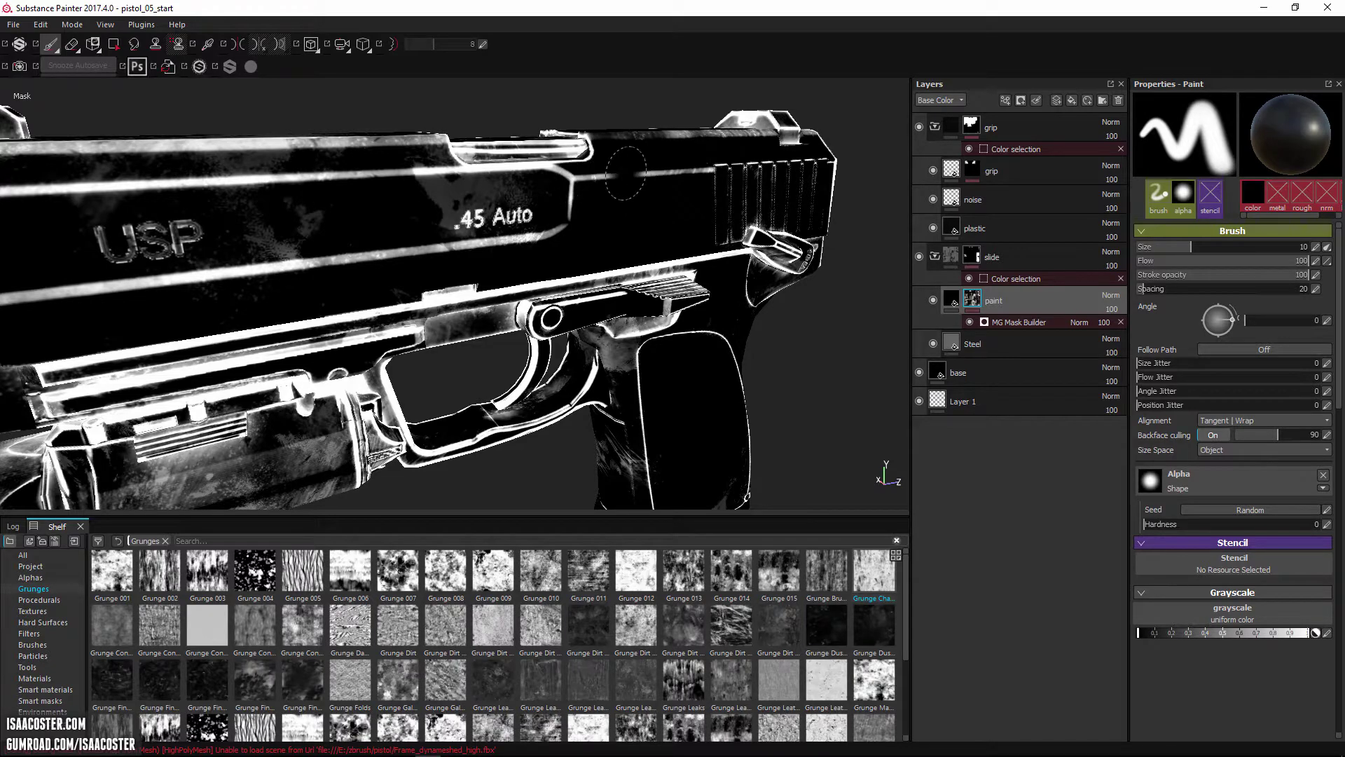
{"action": "left_click_drag", "start_coordinate": [630, 186], "coordinate": [639, 213], "text": "alt"}
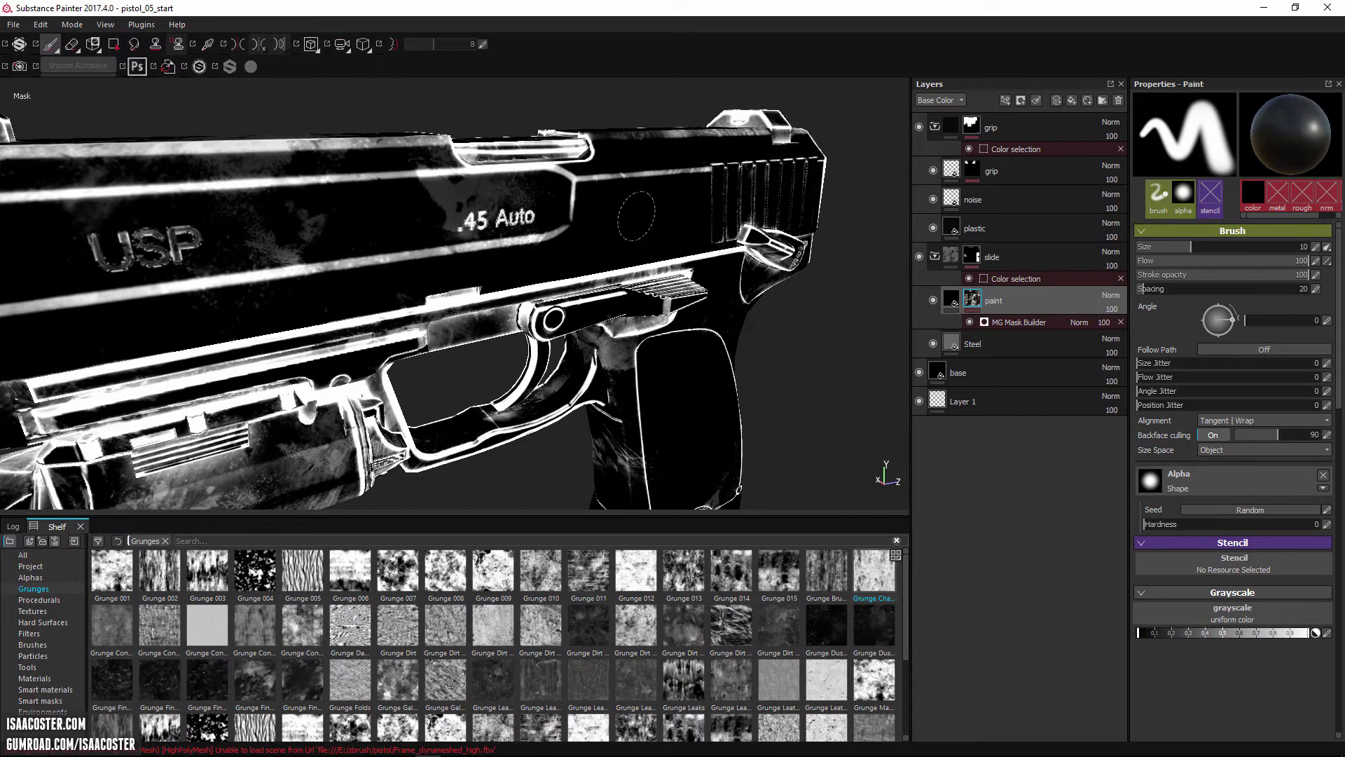
{"action": "key", "text": "m"}
{"action": "mouse_move", "coordinate": [676, 265]}
{"action": "left_mouse_down", "text": "alt"}
{"action": "mouse_move", "coordinate": [645, 248]}
{"action": "mouse_move", "coordinate": [578, 260]}
{"action": "mouse_move", "coordinate": [662, 219]}
{"action": "mouse_move", "coordinate": [650, 213]}
{"action": "mouse_move", "coordinate": [673, 230]}
{"action": "left_mouse_up", "text": "alt"}
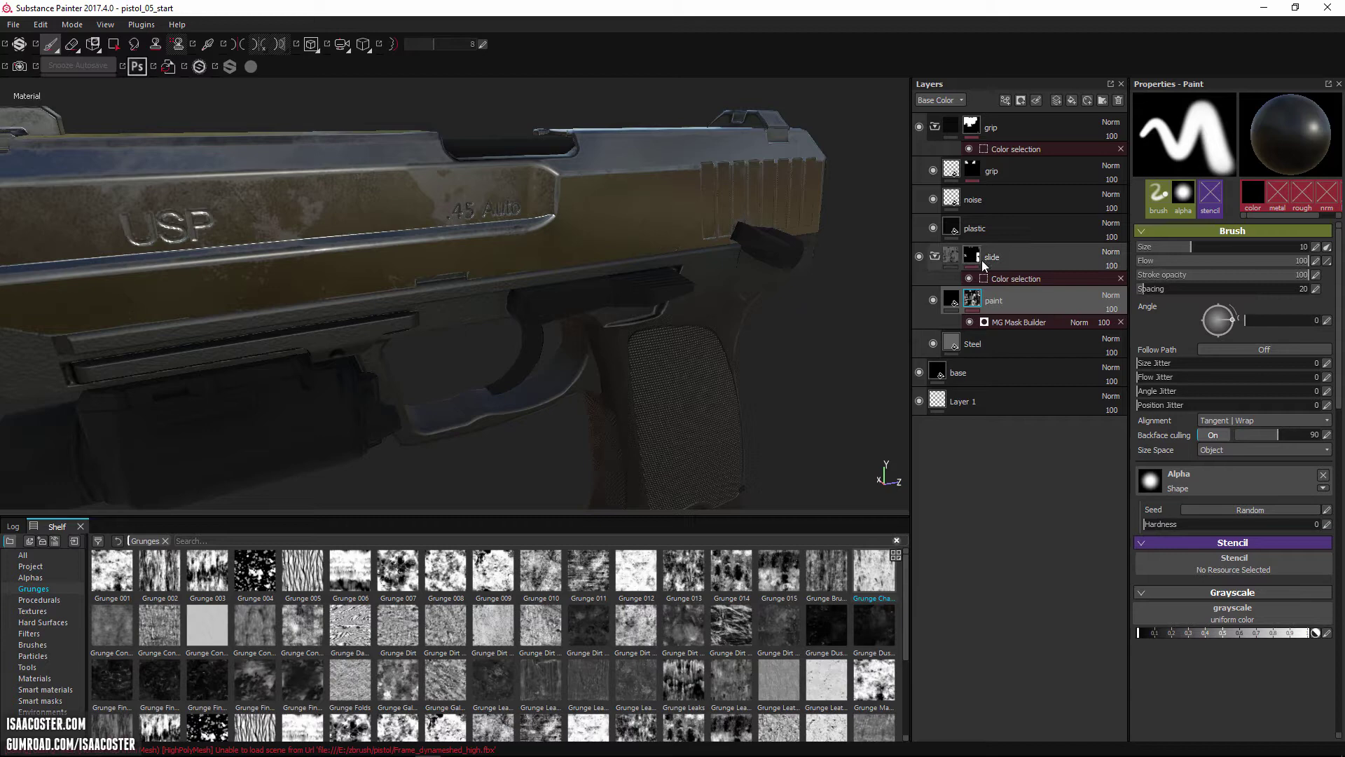
Step: Invert the MG Mask Builder generator on the paint layer's mask and inspect the resulting material on the slide
{"action": "key", "text": "m"}
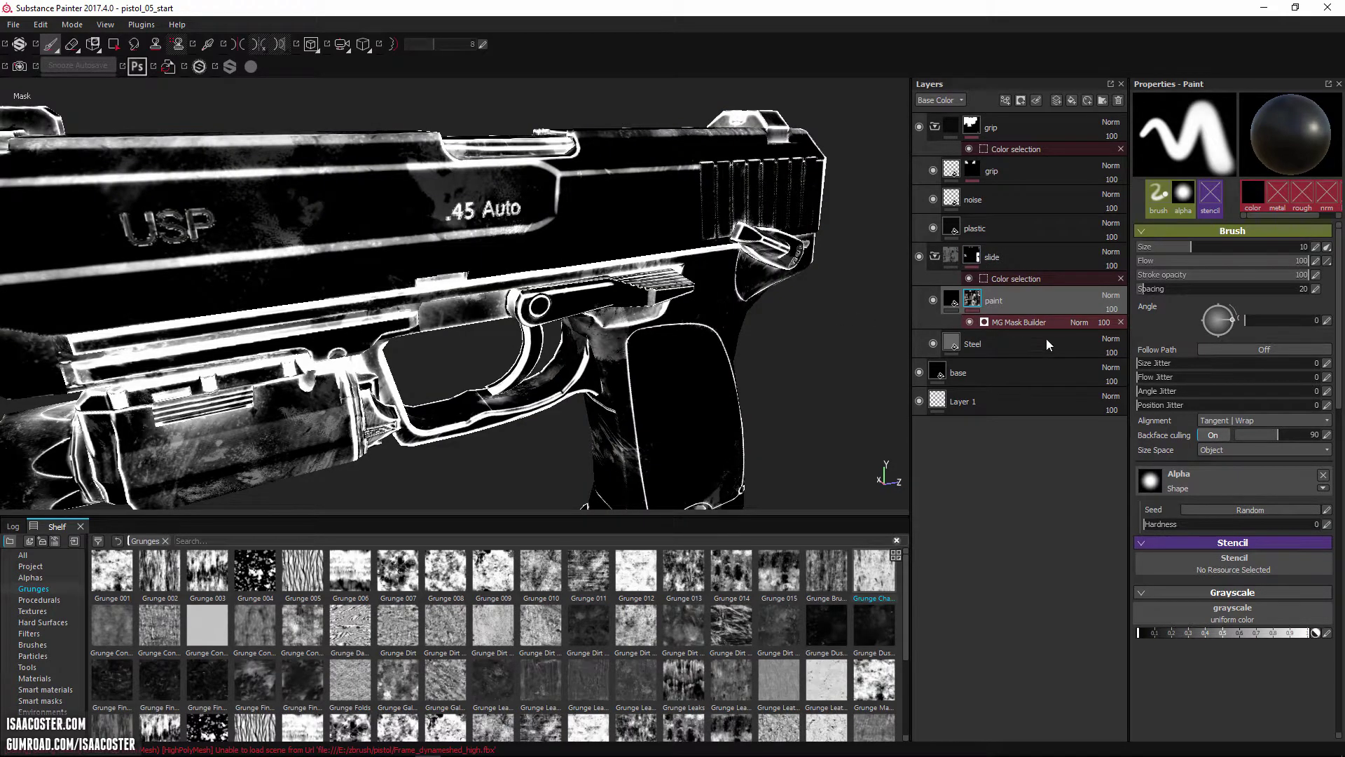
{"action": "left_click", "coordinate": [1038, 321]}
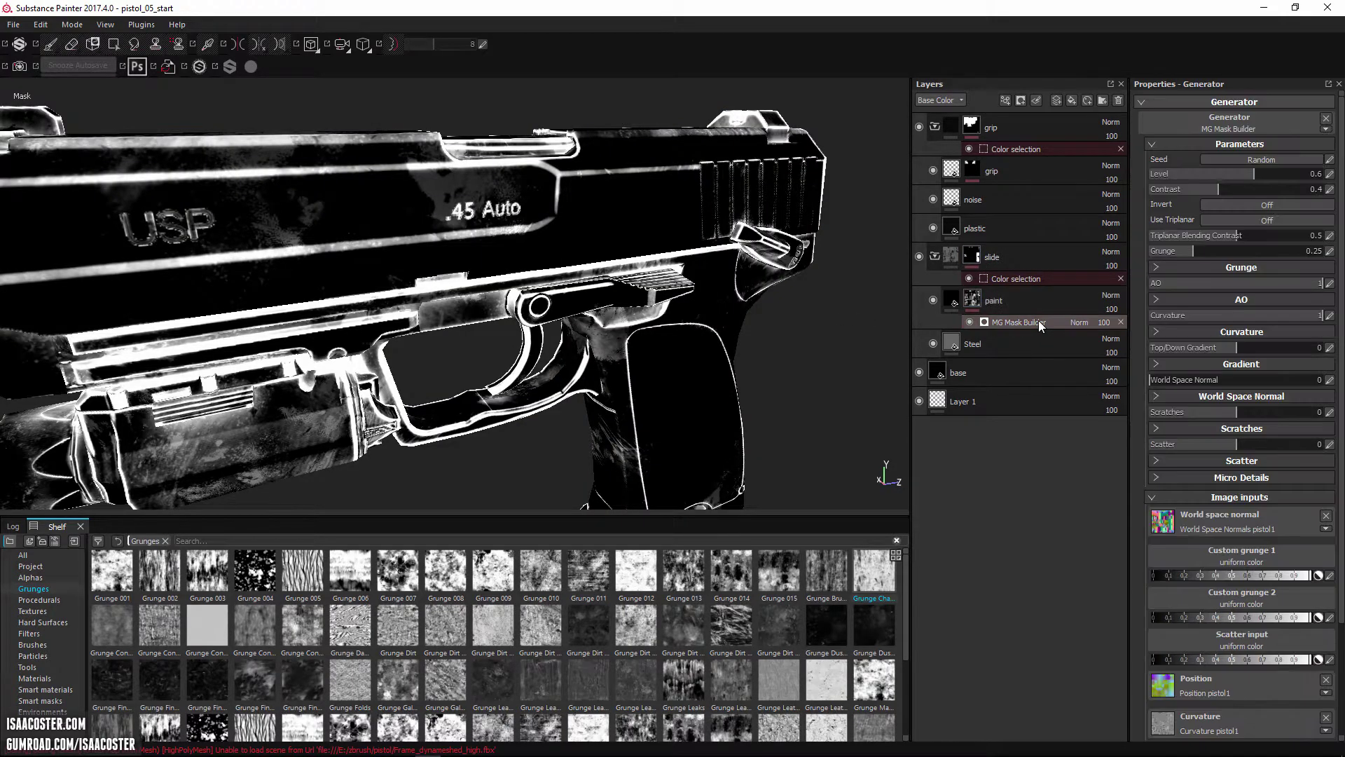
{"action": "left_click", "coordinate": [1234, 203]}
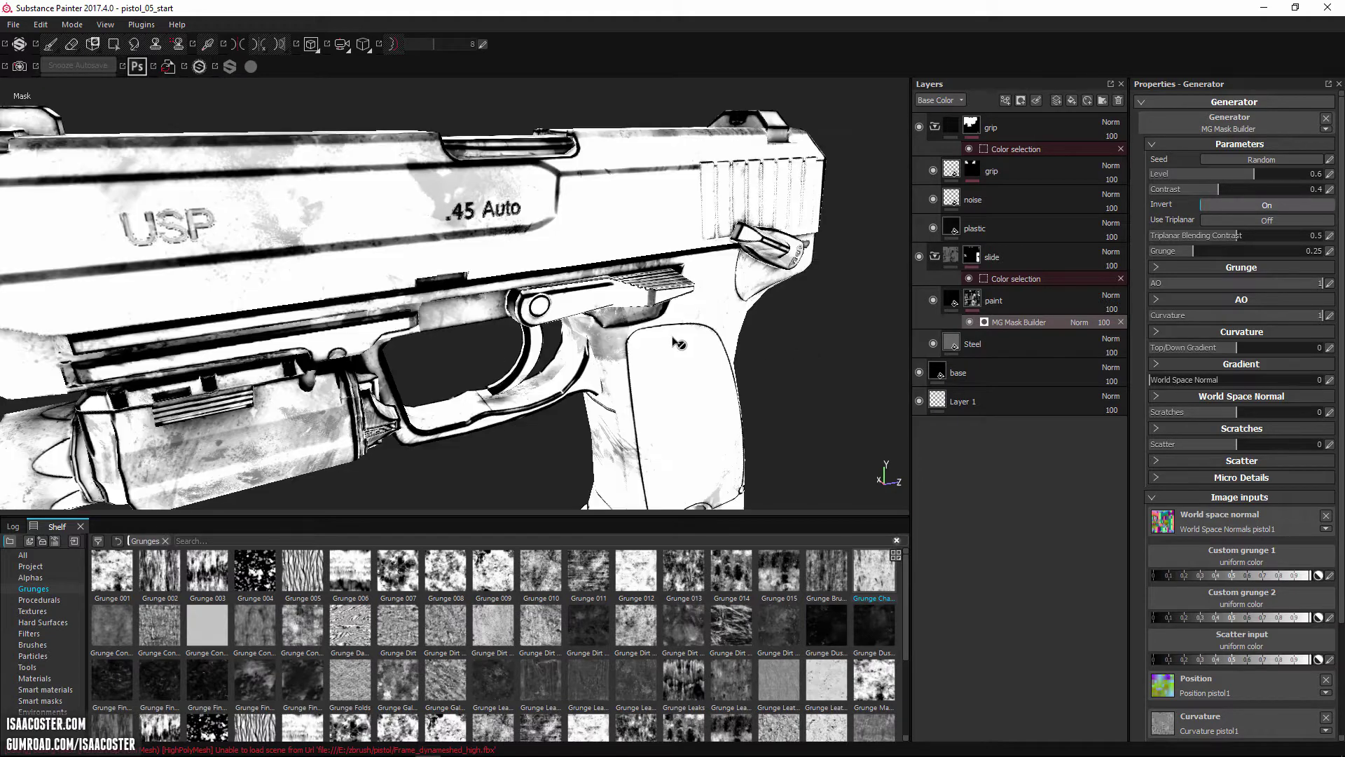
{"action": "key", "text": "m"}
{"action": "left_click_drag", "start_coordinate": [648, 348], "coordinate": [557, 211], "text": "alt"}
{"action": "left_click_drag", "start_coordinate": [407, 214], "coordinate": [471, 176], "text": "alt"}
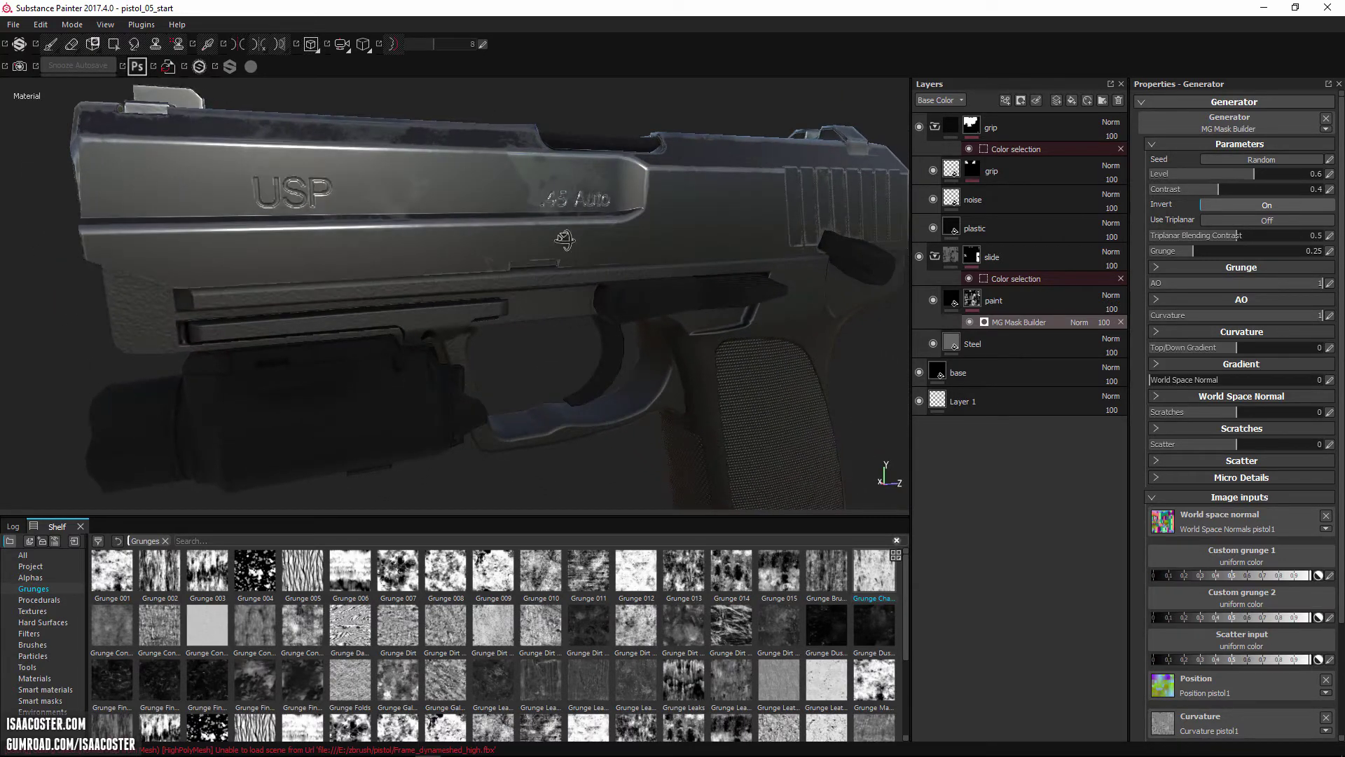
{"action": "mouse_move", "coordinate": [564, 240]}
{"action": "left_mouse_down", "text": "alt"}
{"action": "mouse_move", "coordinate": [600, 210]}
{"action": "mouse_move", "coordinate": [571, 248]}
{"action": "left_mouse_up", "text": "alt"}
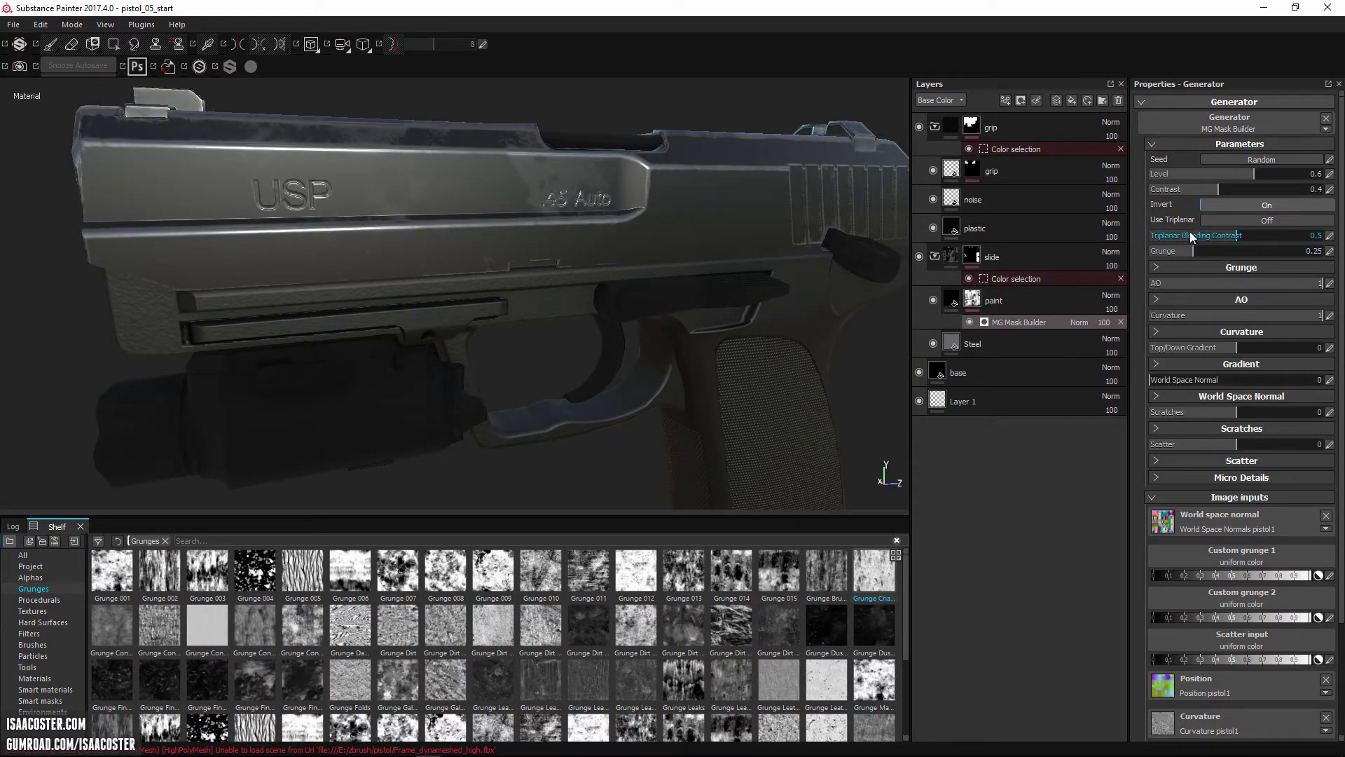
Step: Lower the mask generator's Grunge amount to 0.06 and check the slide from several angles
{"action": "left_click_drag", "start_coordinate": [1163, 253], "coordinate": [1159, 255]}
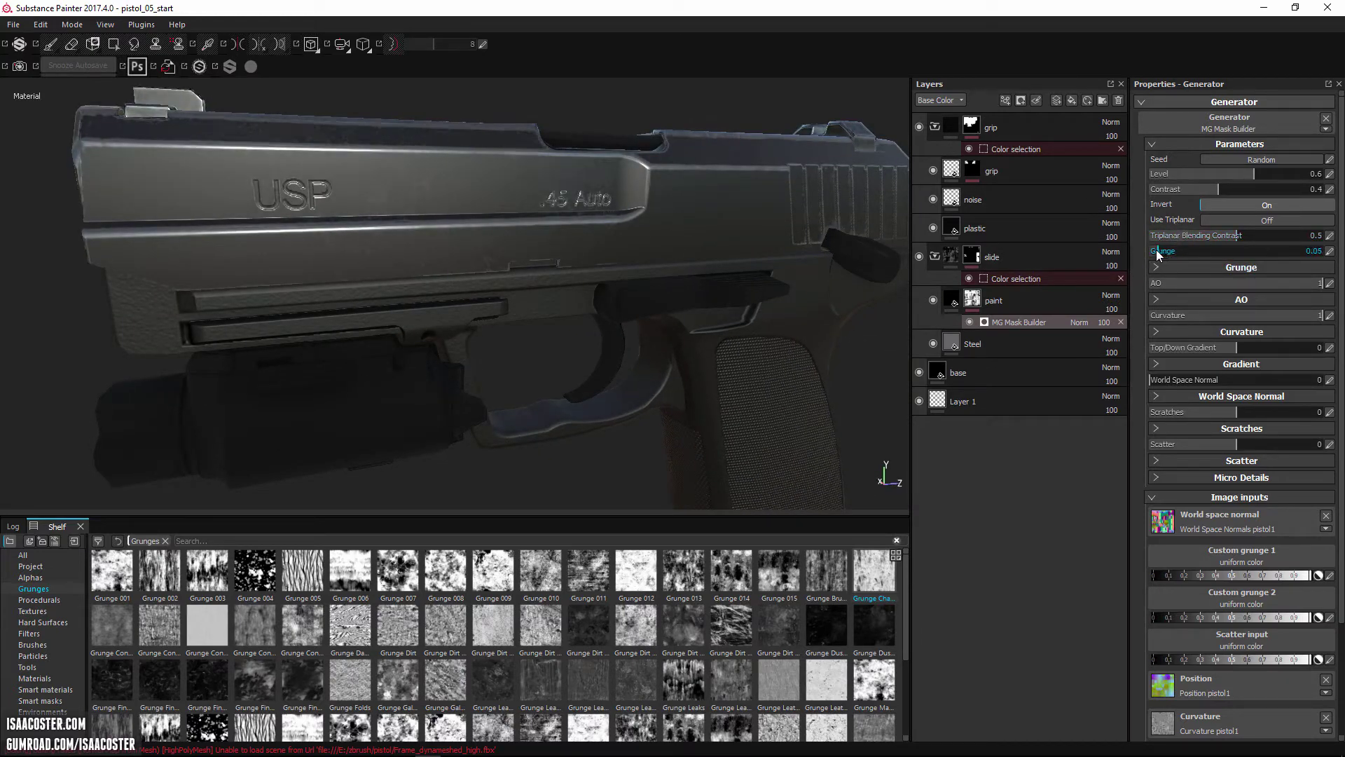
{"action": "left_click_drag", "start_coordinate": [862, 290], "coordinate": [689, 155], "text": "alt"}
{"action": "left_click_drag", "start_coordinate": [777, 258], "coordinate": [776, 290], "text": "alt"}
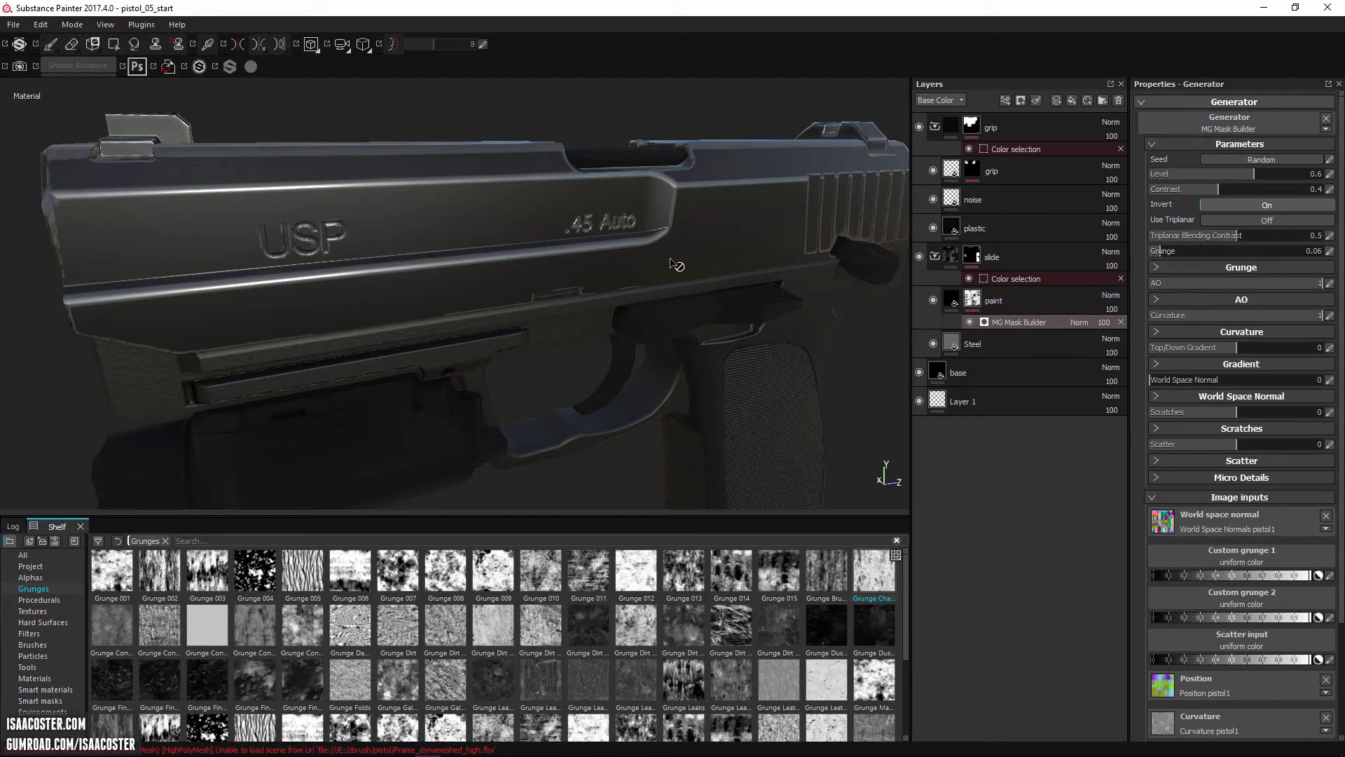
{"action": "left_click_drag", "start_coordinate": [674, 264], "coordinate": [666, 236], "text": "alt"}
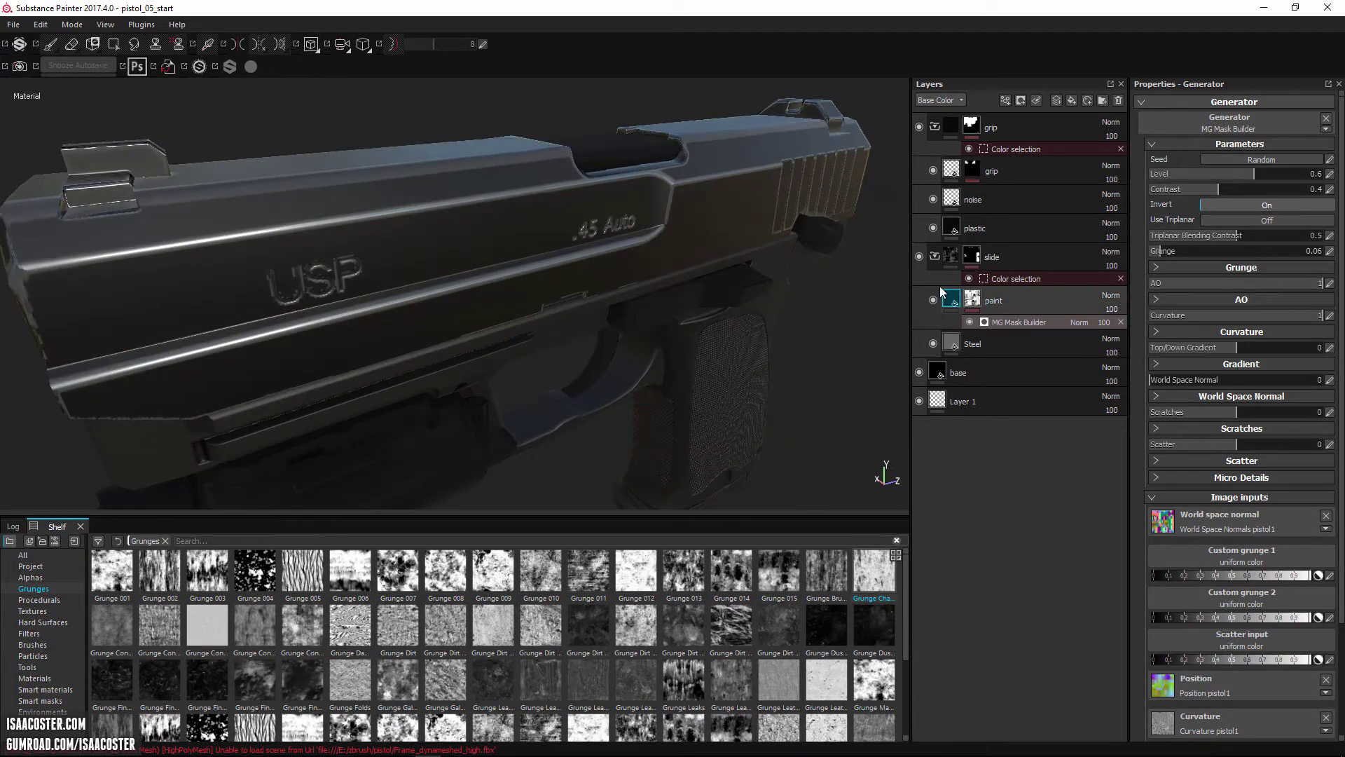
{"action": "left_click_drag", "start_coordinate": [751, 271], "coordinate": [726, 262], "text": "alt"}
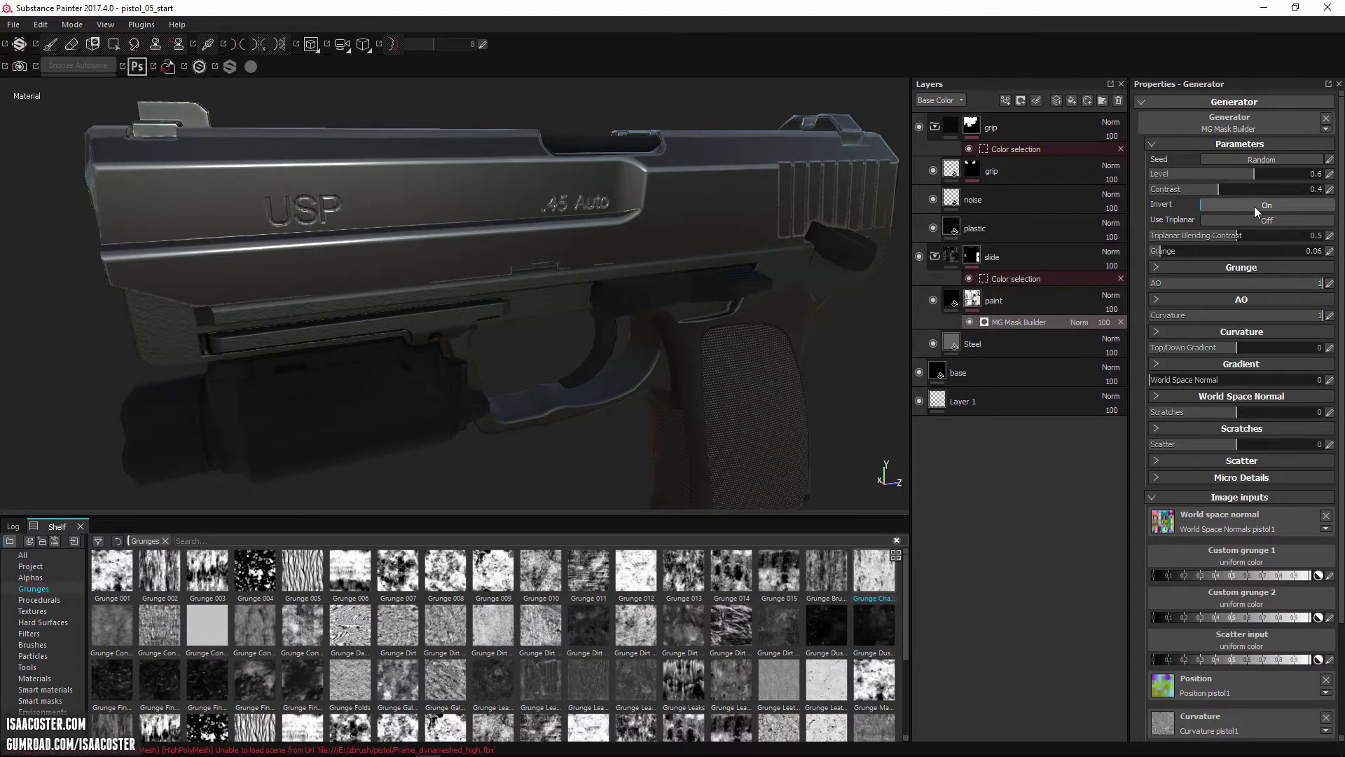
Step: In the generator's Curvature settings, set Convex Range to 0.29 and Level Boost to 0.6
{"action": "left_click", "coordinate": [1155, 330]}
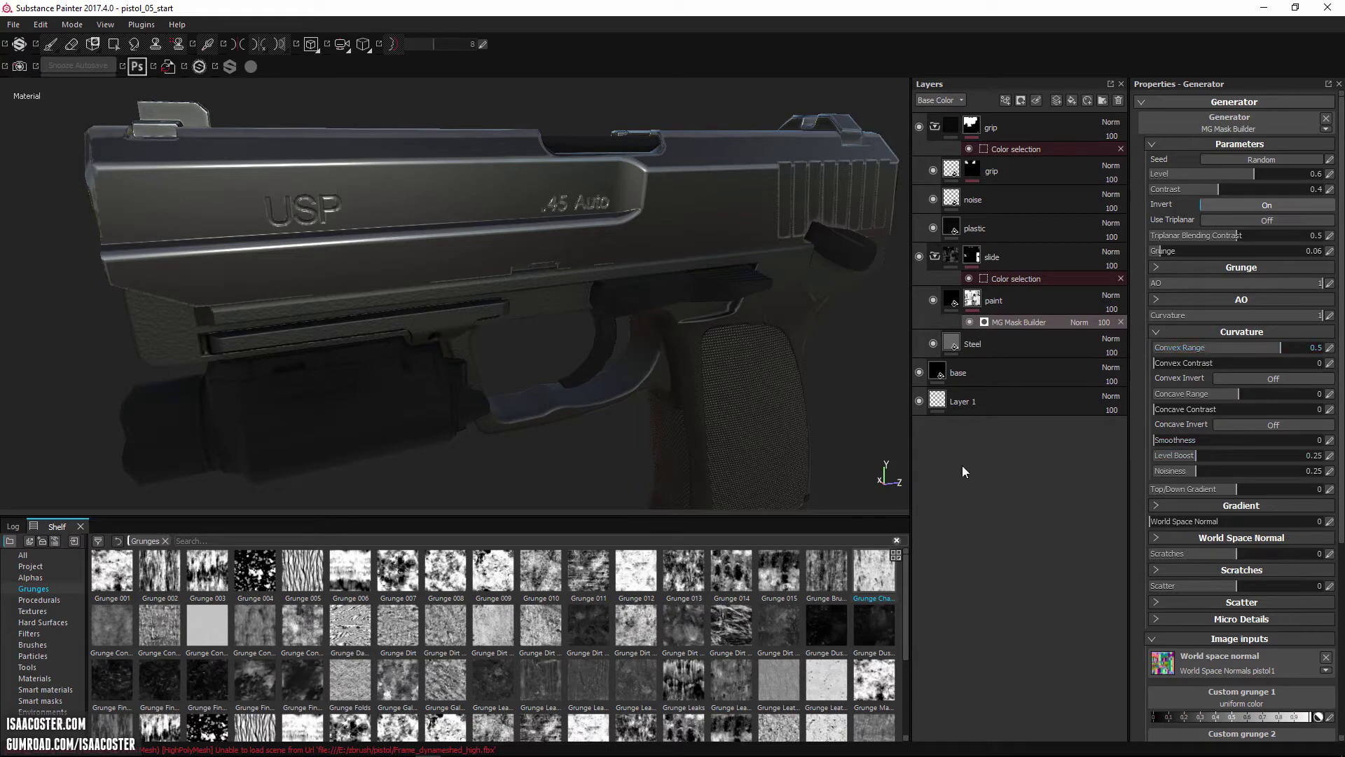
{"action": "left_click_drag", "start_coordinate": [811, 383], "coordinate": [550, 166], "text": "alt"}
{"action": "left_click_drag", "start_coordinate": [709, 320], "coordinate": [601, 222], "text": "alt"}
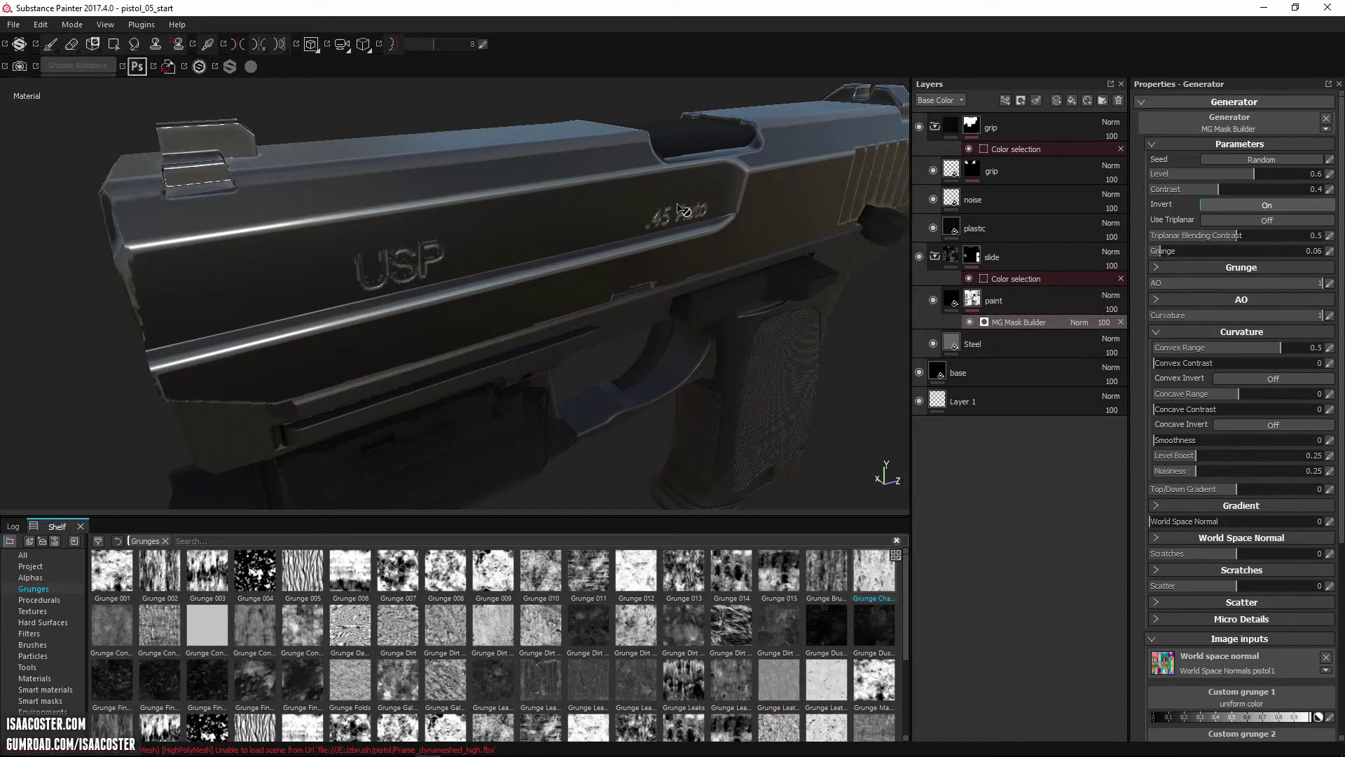
{"action": "left_click_drag", "start_coordinate": [639, 282], "coordinate": [711, 228], "text": "alt"}
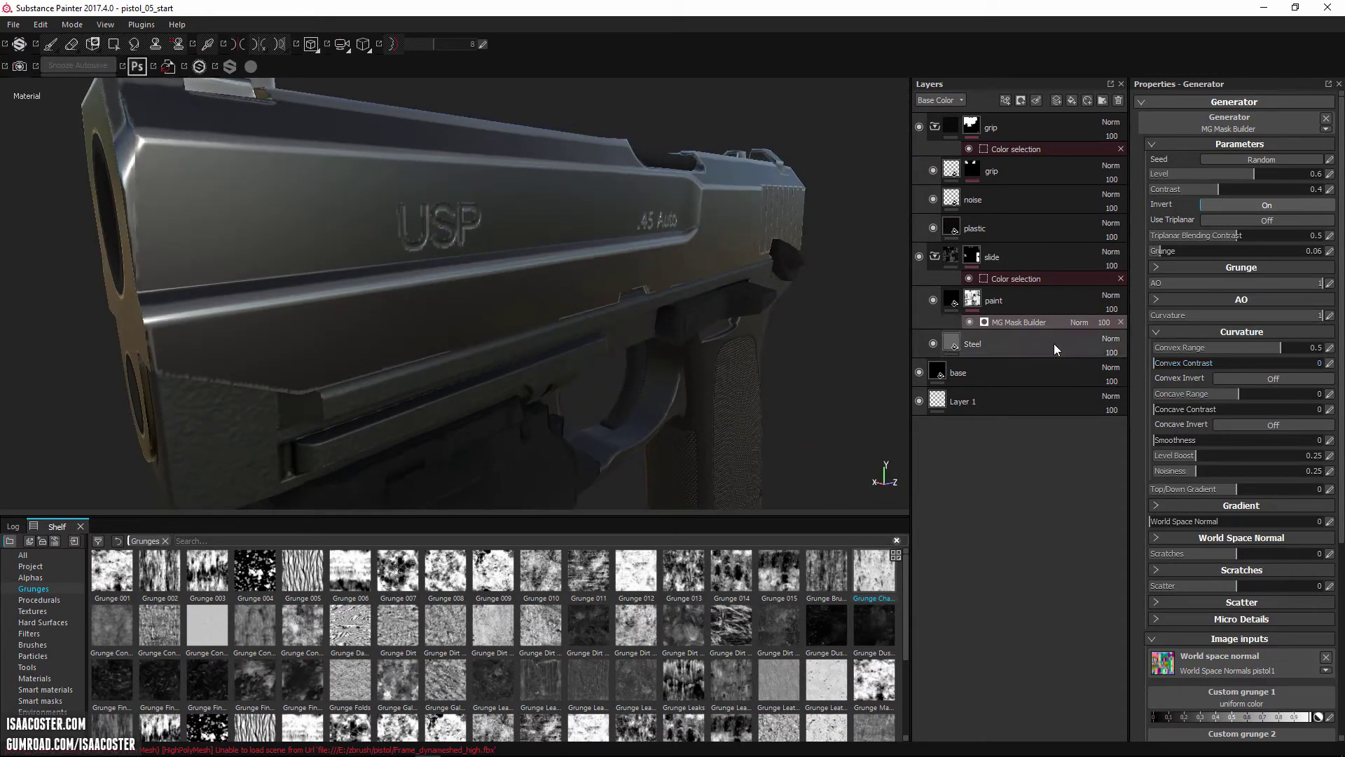
{"action": "left_click_drag", "start_coordinate": [630, 294], "coordinate": [575, 213], "text": "alt"}
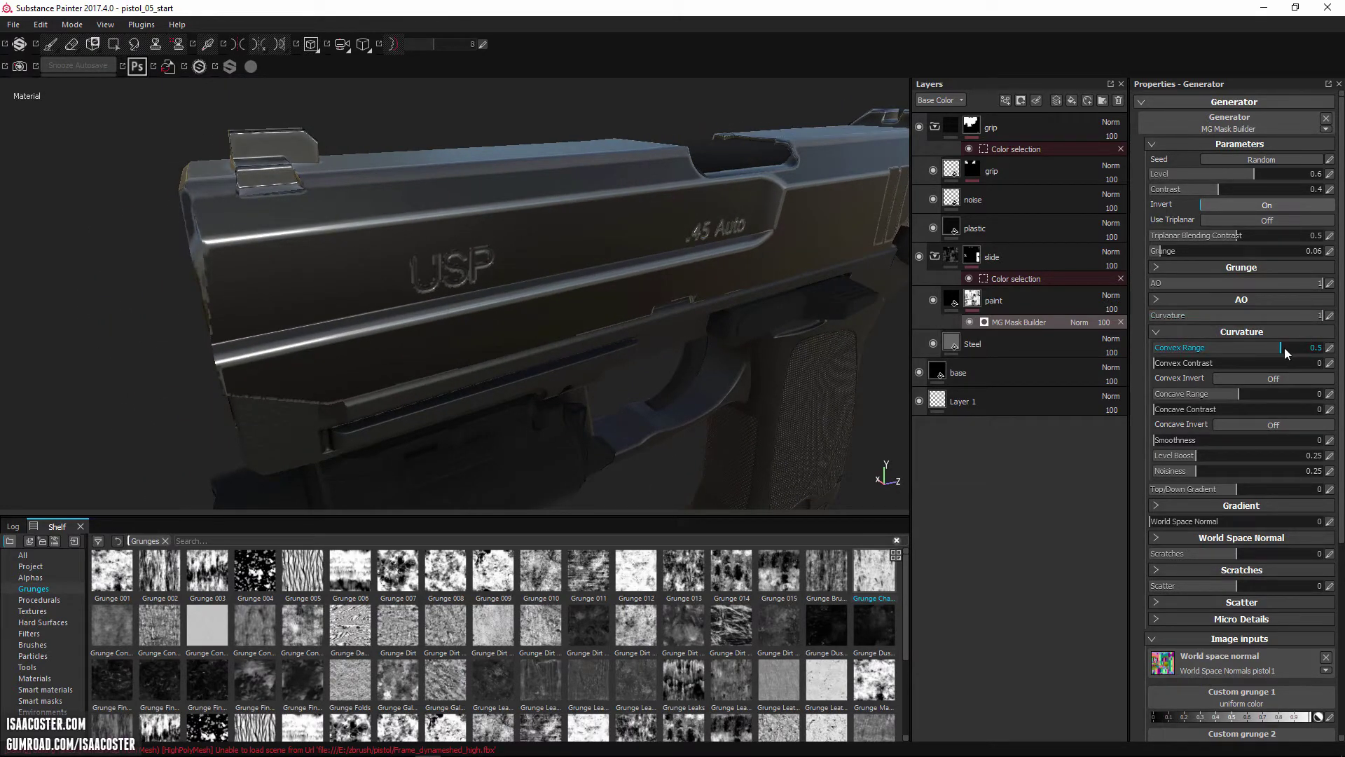
{"action": "left_click_drag", "start_coordinate": [1284, 347], "coordinate": [1261, 347]}
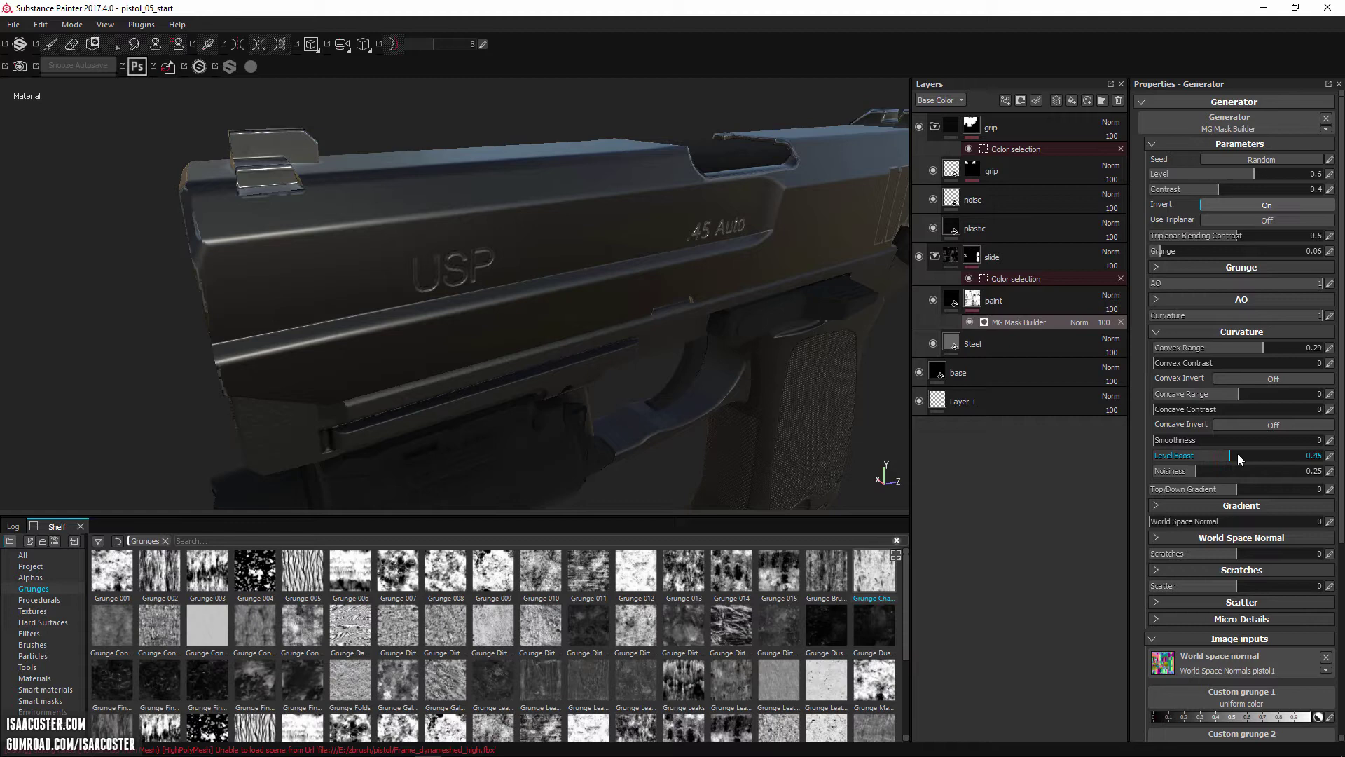
{"action": "left_click_drag", "start_coordinate": [1252, 452], "coordinate": [1254, 453]}
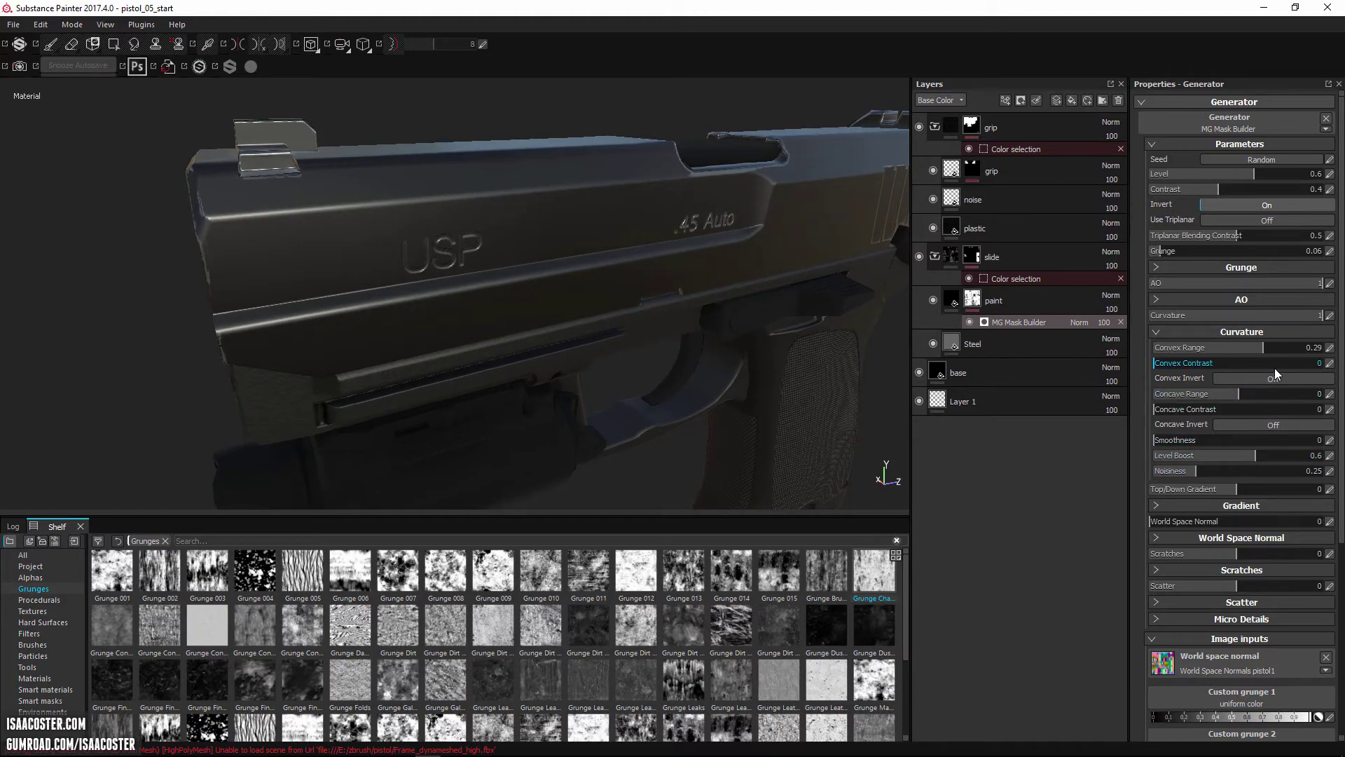
Step: Fine-tune the generator's Convex Range to 0.35 and check the edge wear on the slide
{"action": "left_click", "coordinate": [1270, 347]}
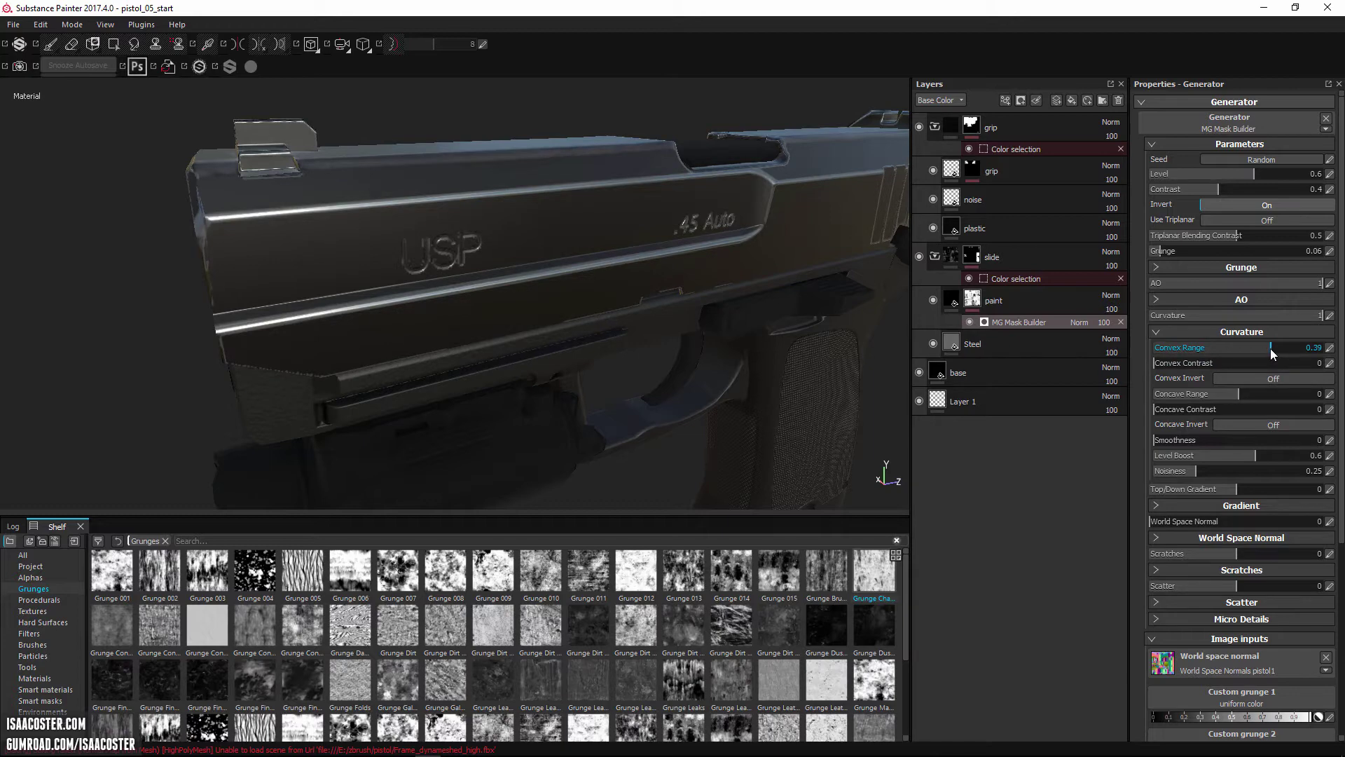
{"action": "left_click_drag", "start_coordinate": [1271, 347], "coordinate": [1266, 351]}
{"action": "left_click_drag", "start_coordinate": [565, 291], "coordinate": [505, 288], "text": "alt"}
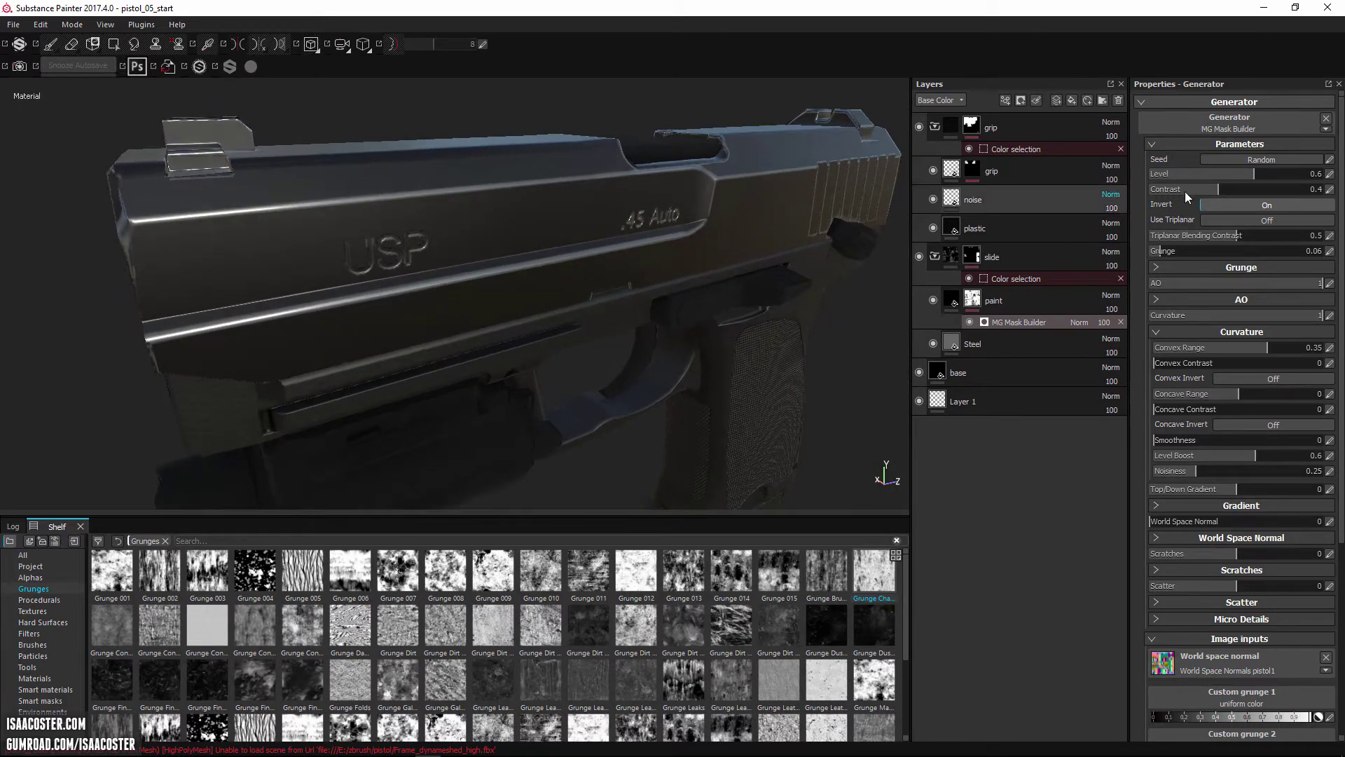
Step: Add a fill layer directly above the paint layer in the slide folder
{"action": "right_click", "coordinate": [1011, 320]}
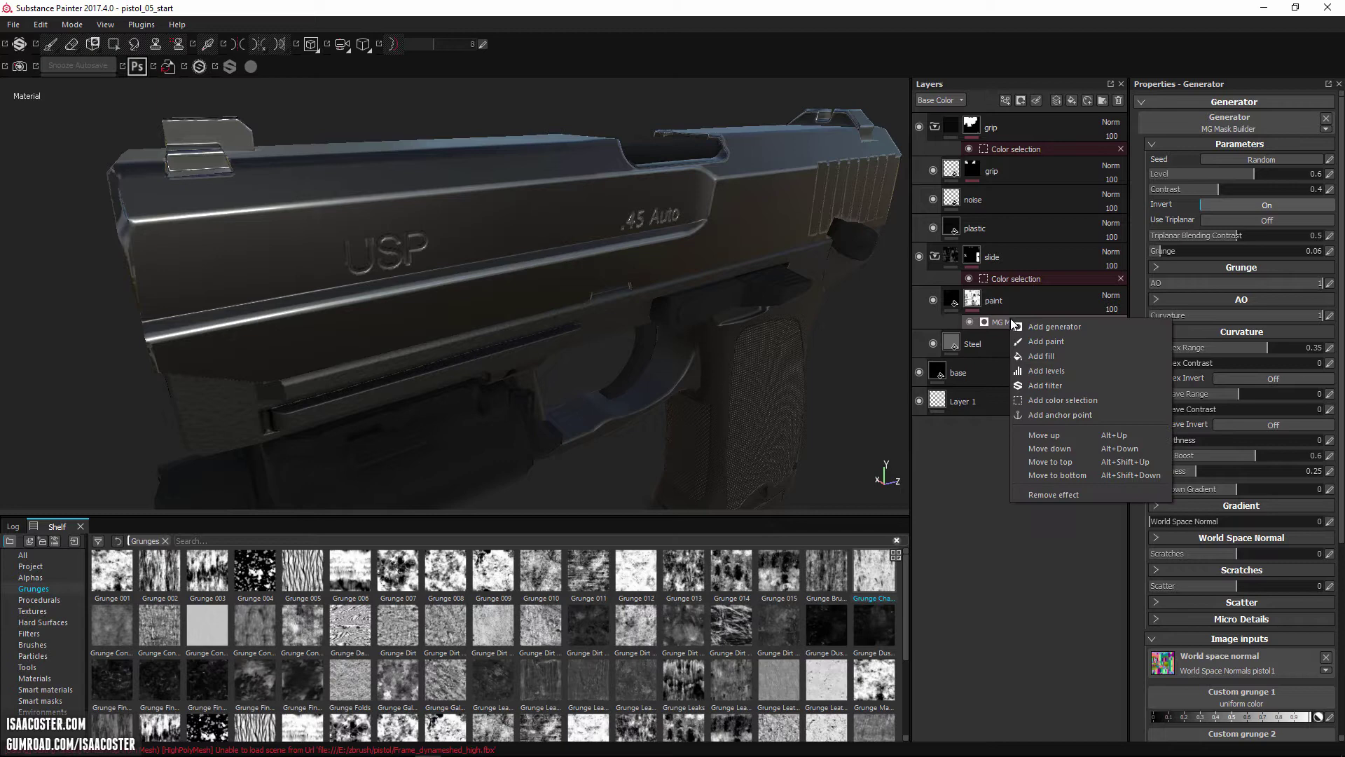
{"action": "left_click", "coordinate": [1002, 294]}
{"action": "left_click", "coordinate": [1003, 294]}
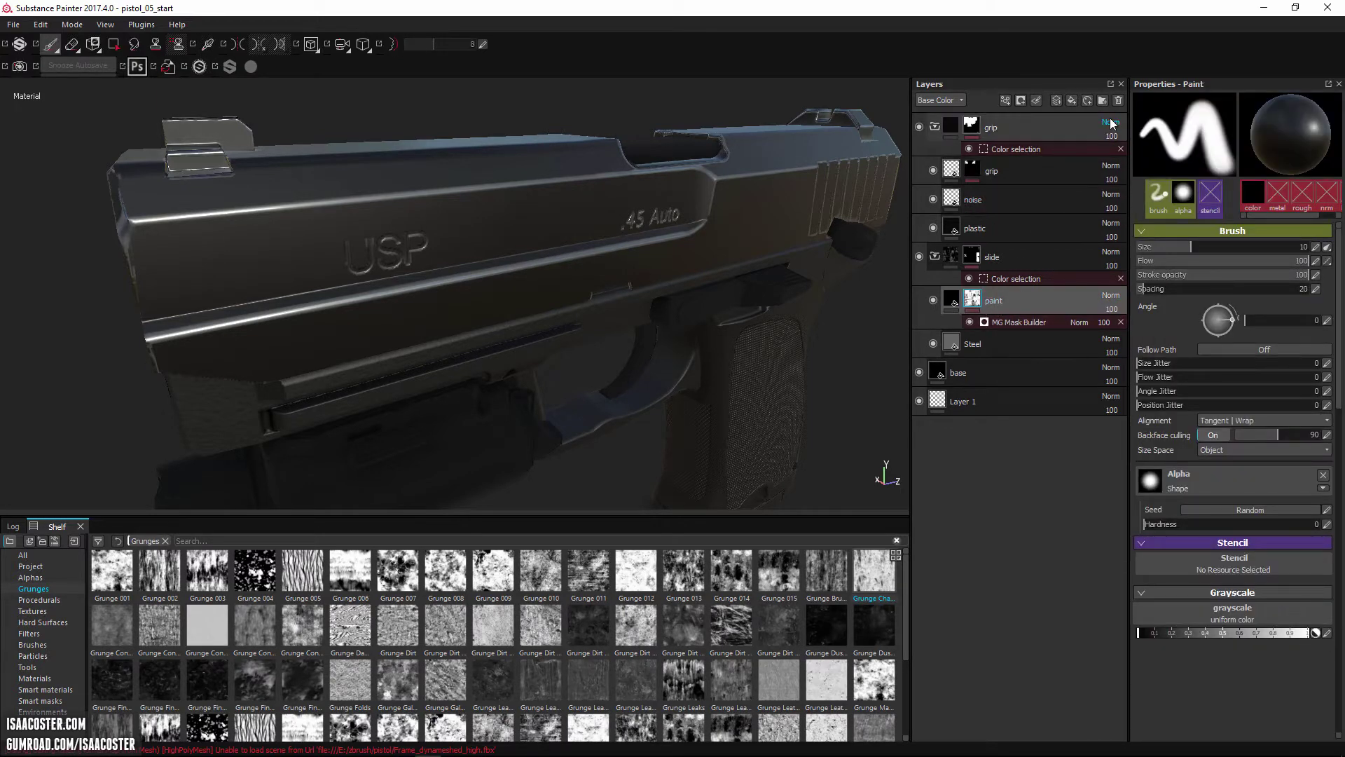
{"action": "left_click", "coordinate": [1074, 99]}
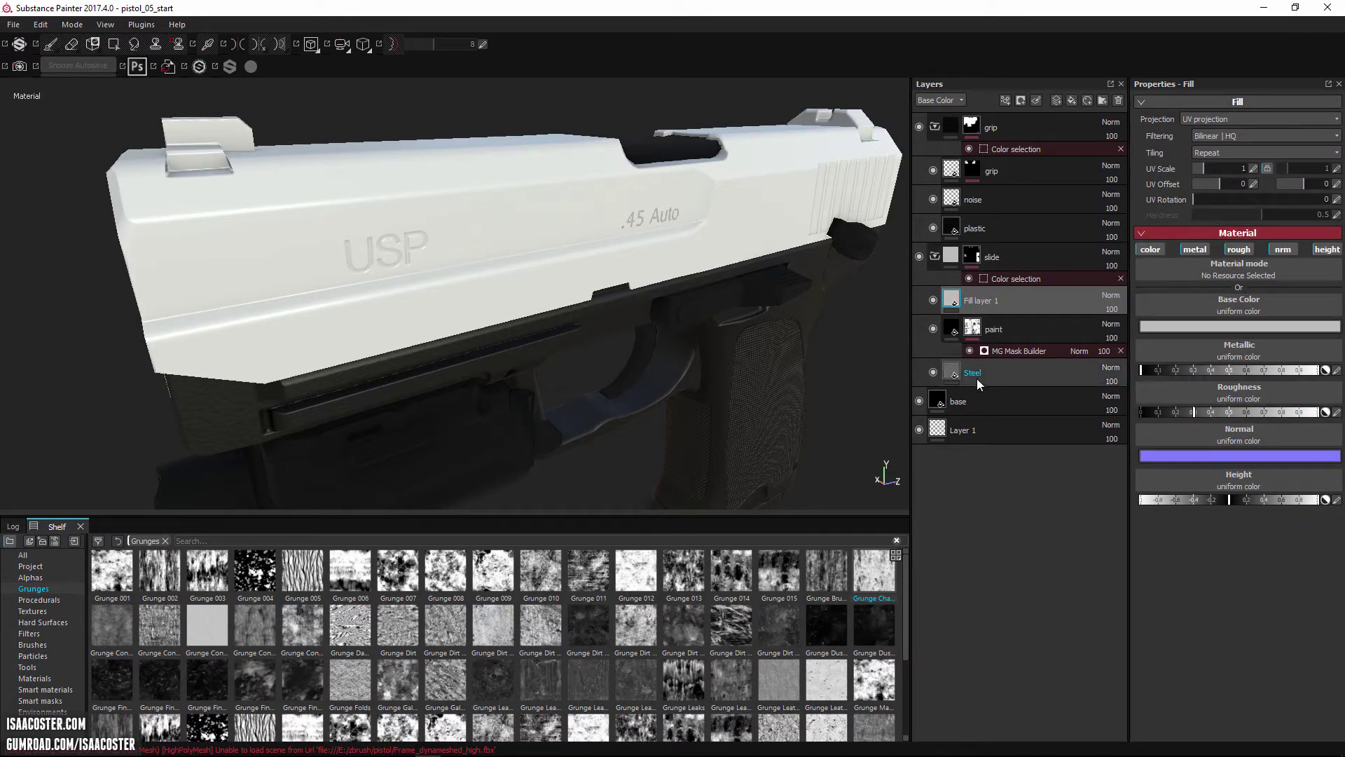
Step: Restrict the new fill layer to the roughness channel only and rename it "surface variation"
{"action": "left_click", "coordinate": [1150, 249]}
{"action": "left_click", "coordinate": [1194, 250]}
{"action": "left_click", "coordinate": [1283, 249]}
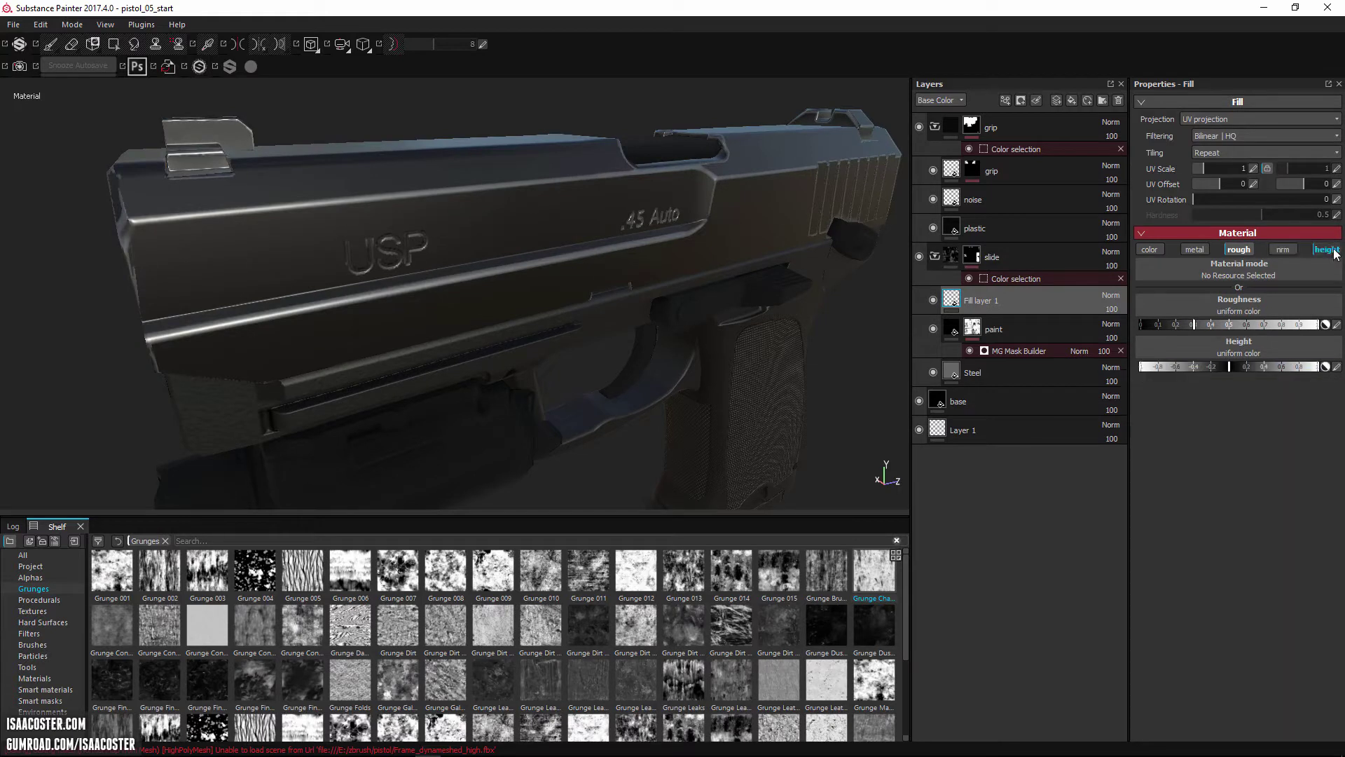
{"action": "left_click", "coordinate": [1326, 249]}
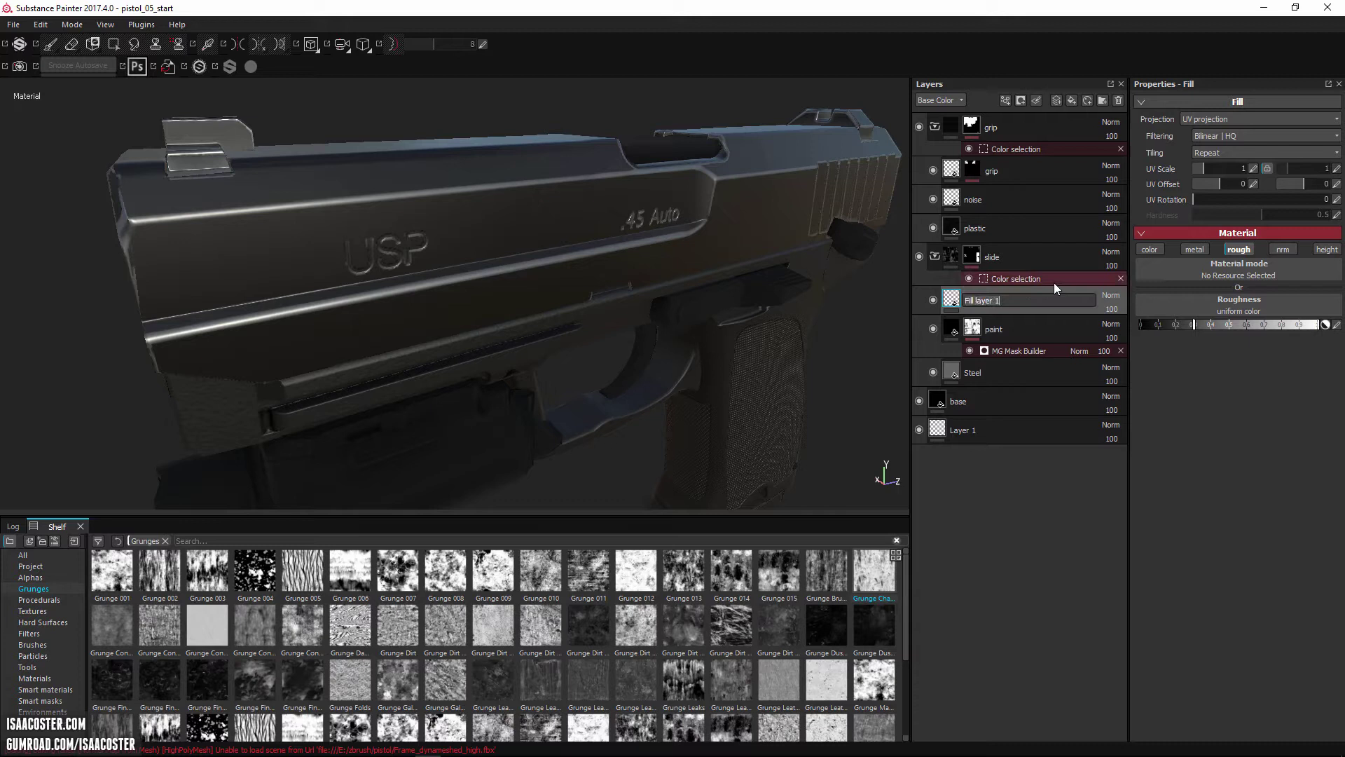
{"action": "type", "text": "surface variation"}
{"action": "key", "text": "Return"}
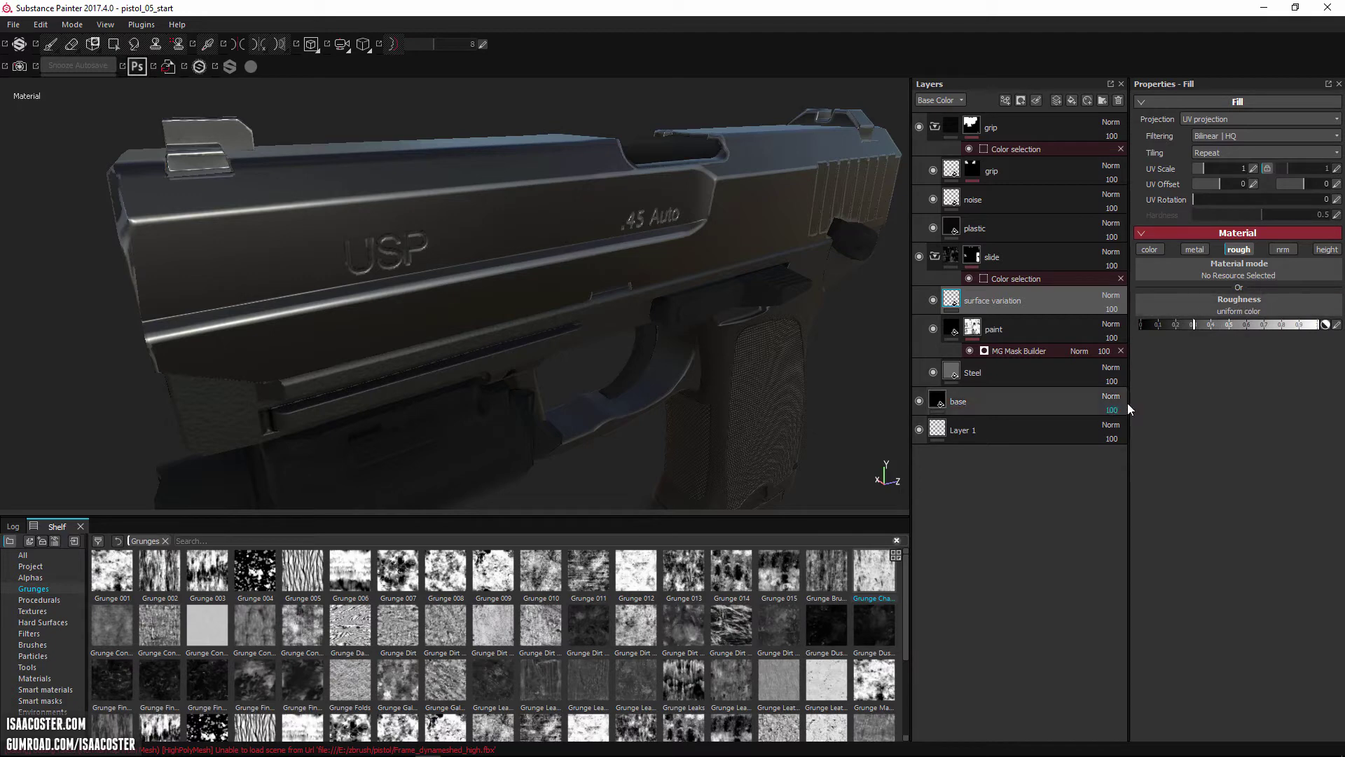
Step: Apply the Grunge 012 texture to the surface variation layer's material and inspect it on the slide
{"action": "left_click_drag", "start_coordinate": [566, 460], "coordinate": [487, 162], "text": "alt"}
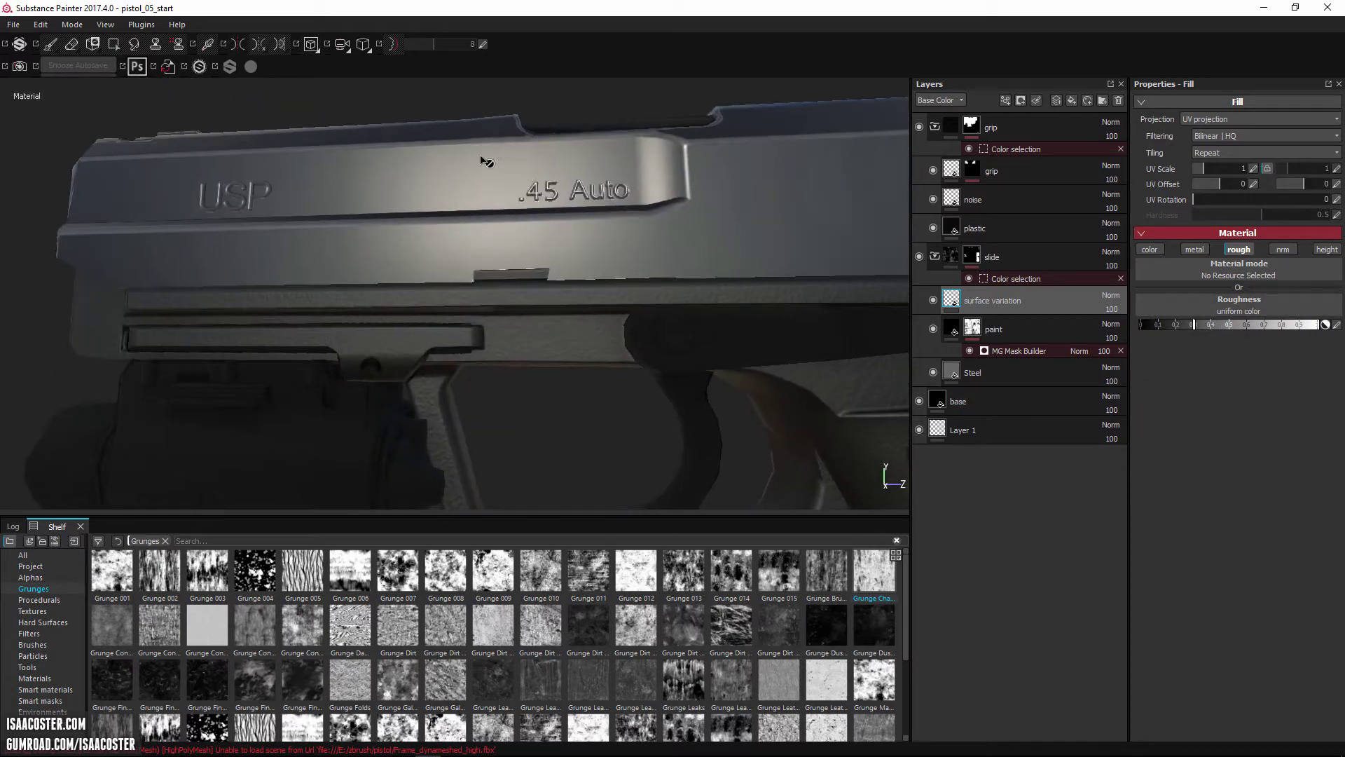
{"action": "left_click_drag", "start_coordinate": [625, 290], "coordinate": [645, 347], "text": "alt"}
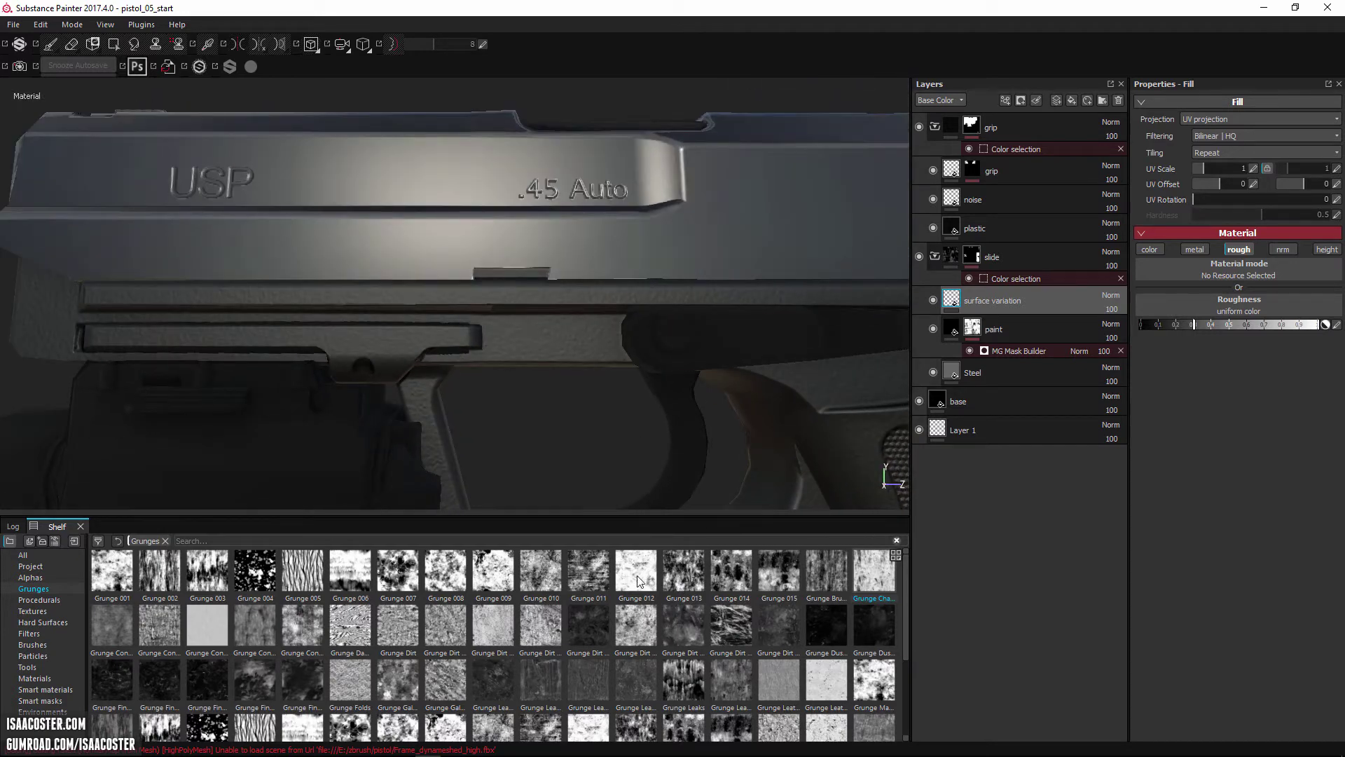
{"action": "left_click_drag", "start_coordinate": [627, 578], "coordinate": [1211, 313]}
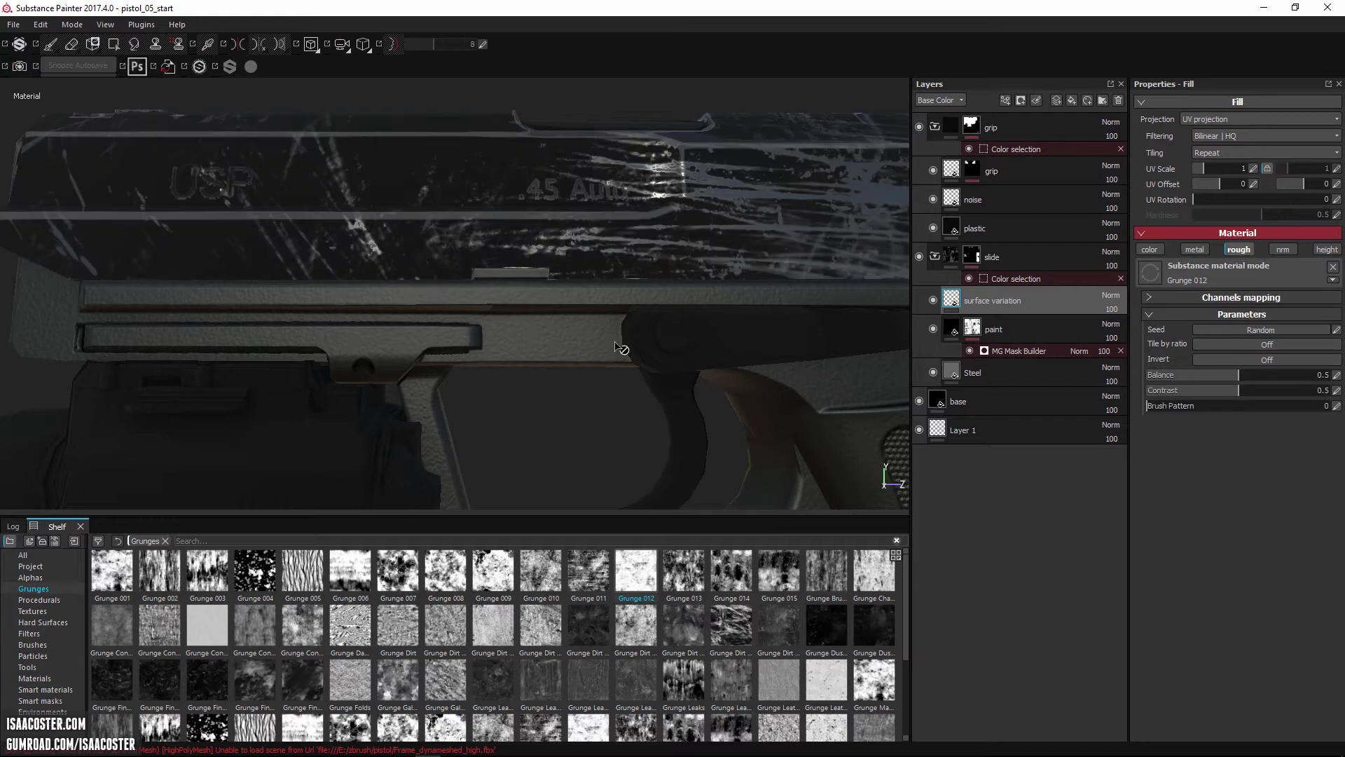
{"action": "right_click_drag", "start_coordinate": [615, 346], "coordinate": [535, 342], "text": "alt"}
{"action": "left_click_drag", "start_coordinate": [536, 342], "coordinate": [708, 238], "text": "alt"}
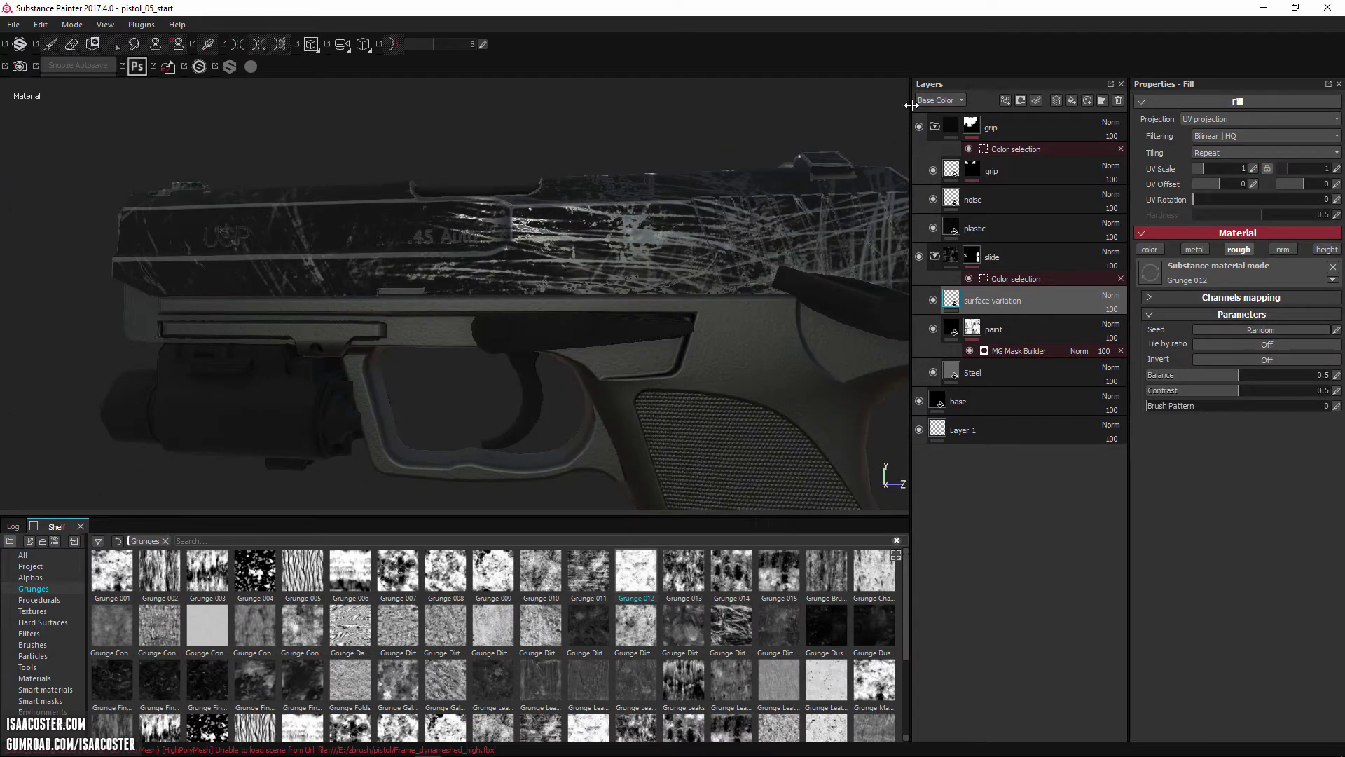
Step: Switch the layer stack to the Roughness channel and reduce the surface variation layer's opacity to 16
{"action": "left_click", "coordinate": [938, 100]}
{"action": "left_click", "coordinate": [939, 130]}
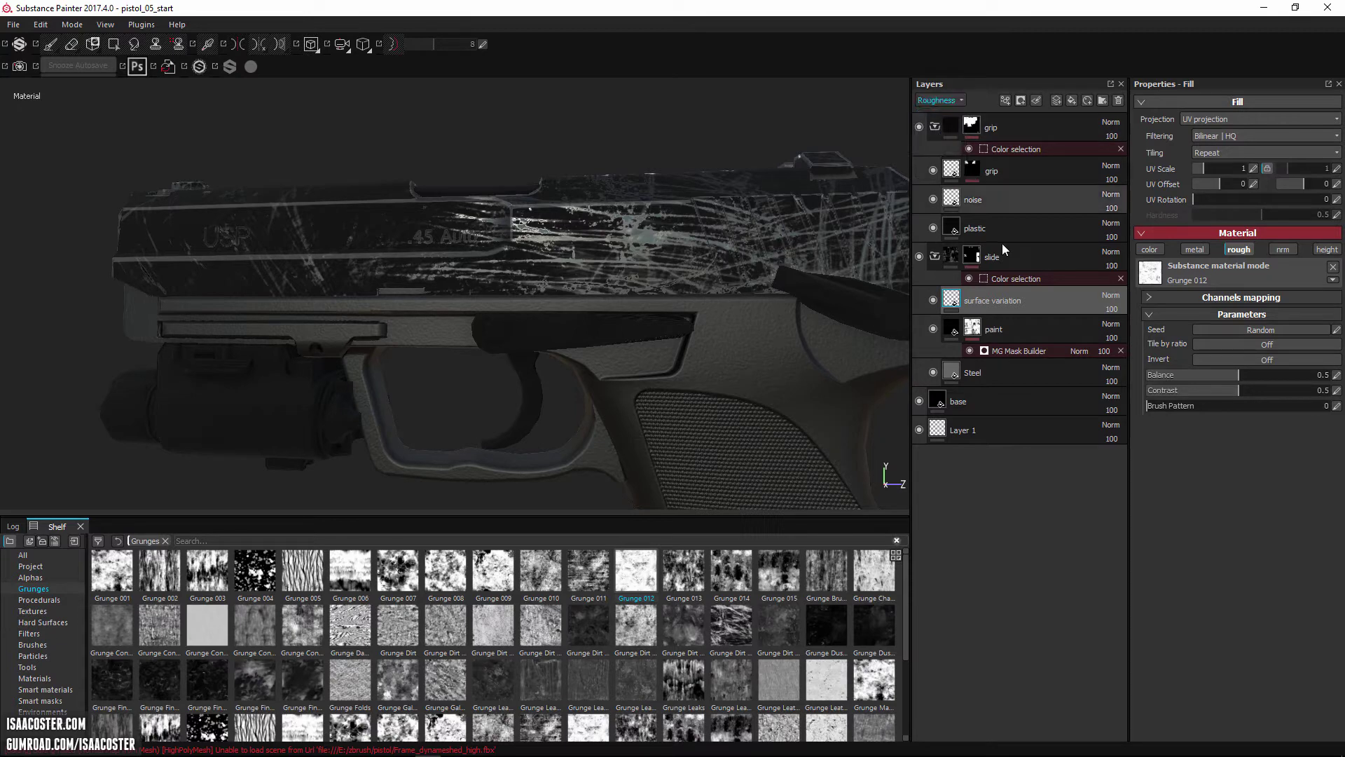
{"action": "left_click", "coordinate": [1103, 322]}
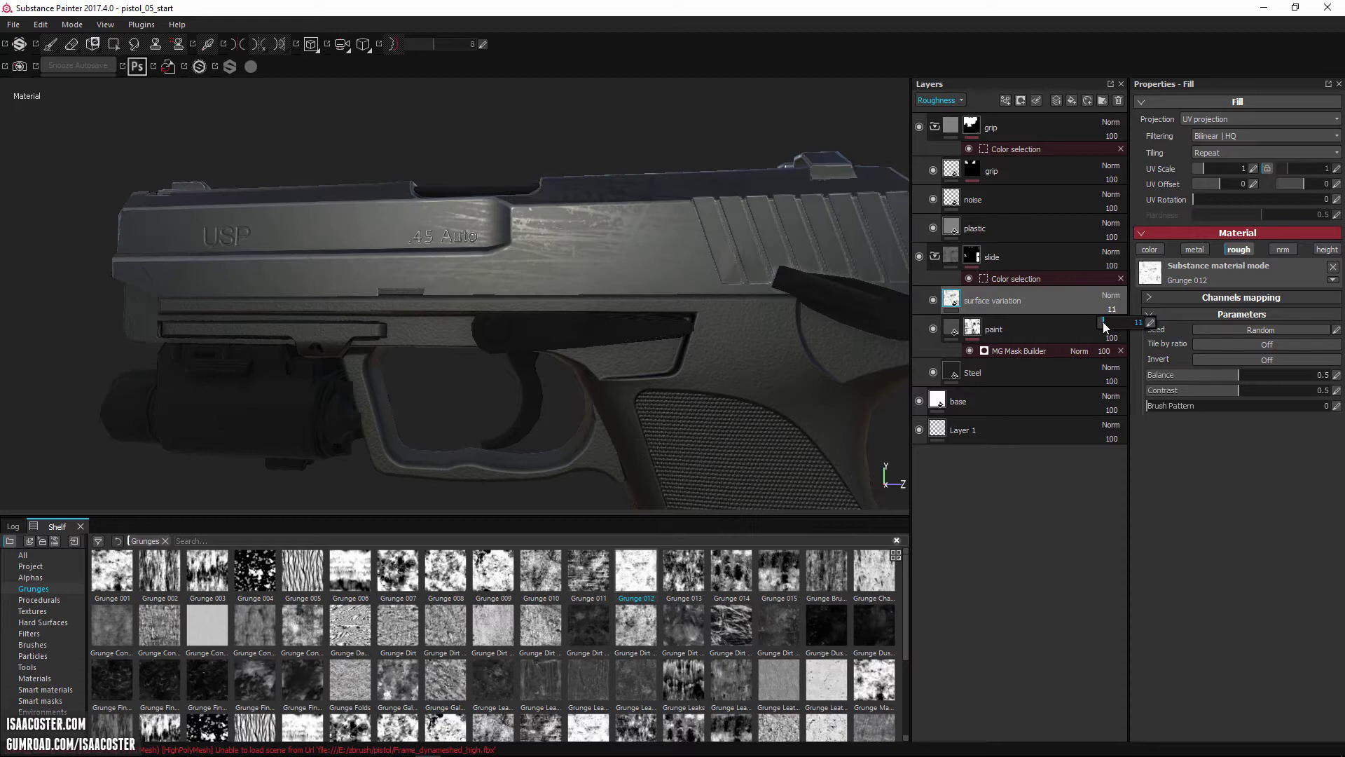
{"action": "left_click_drag", "start_coordinate": [1105, 323], "coordinate": [1107, 324]}
{"action": "left_click_drag", "start_coordinate": [664, 378], "coordinate": [602, 325], "text": "alt"}
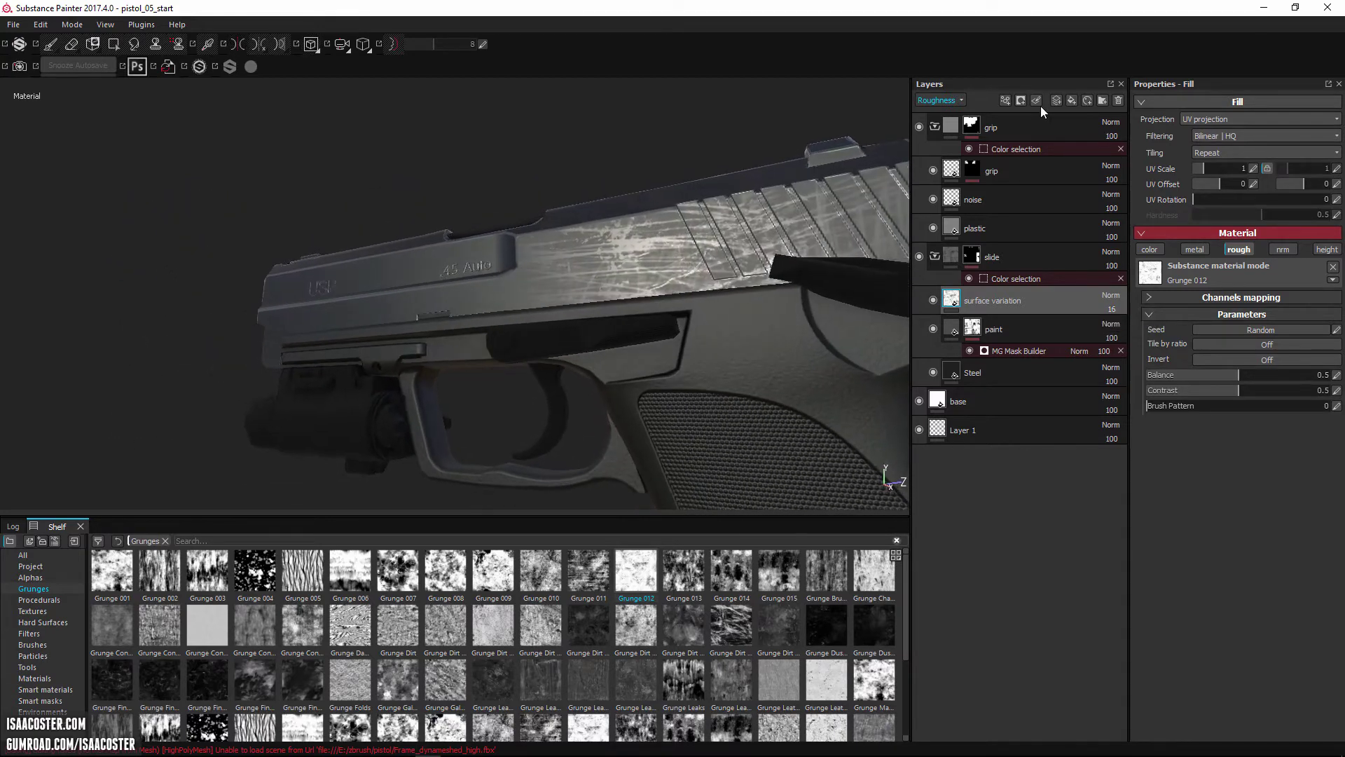
Step: Set the surface variation fill's UV Scale to 3.56 and check the scratch pattern on the slide
{"action": "left_click", "coordinate": [1208, 169]}
{"action": "left_click_drag", "start_coordinate": [898, 490], "coordinate": [634, 210], "text": "alt"}
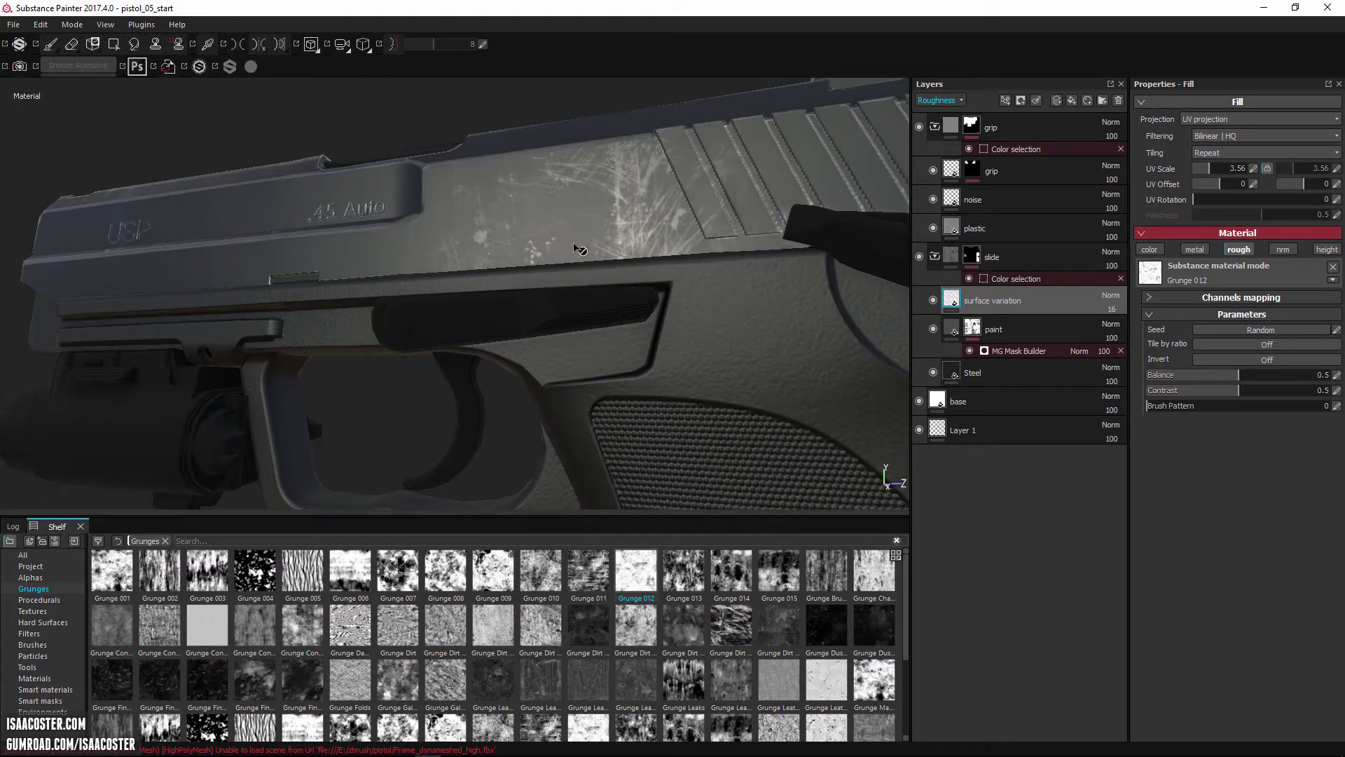
Step: Try replacing the surface variation layer's Grunge 012 texture with other grunges such as Grunge 013, Grunge 015 and Grunge 009
{"action": "left_click_drag", "start_coordinate": [579, 249], "coordinate": [593, 278], "text": "alt"}
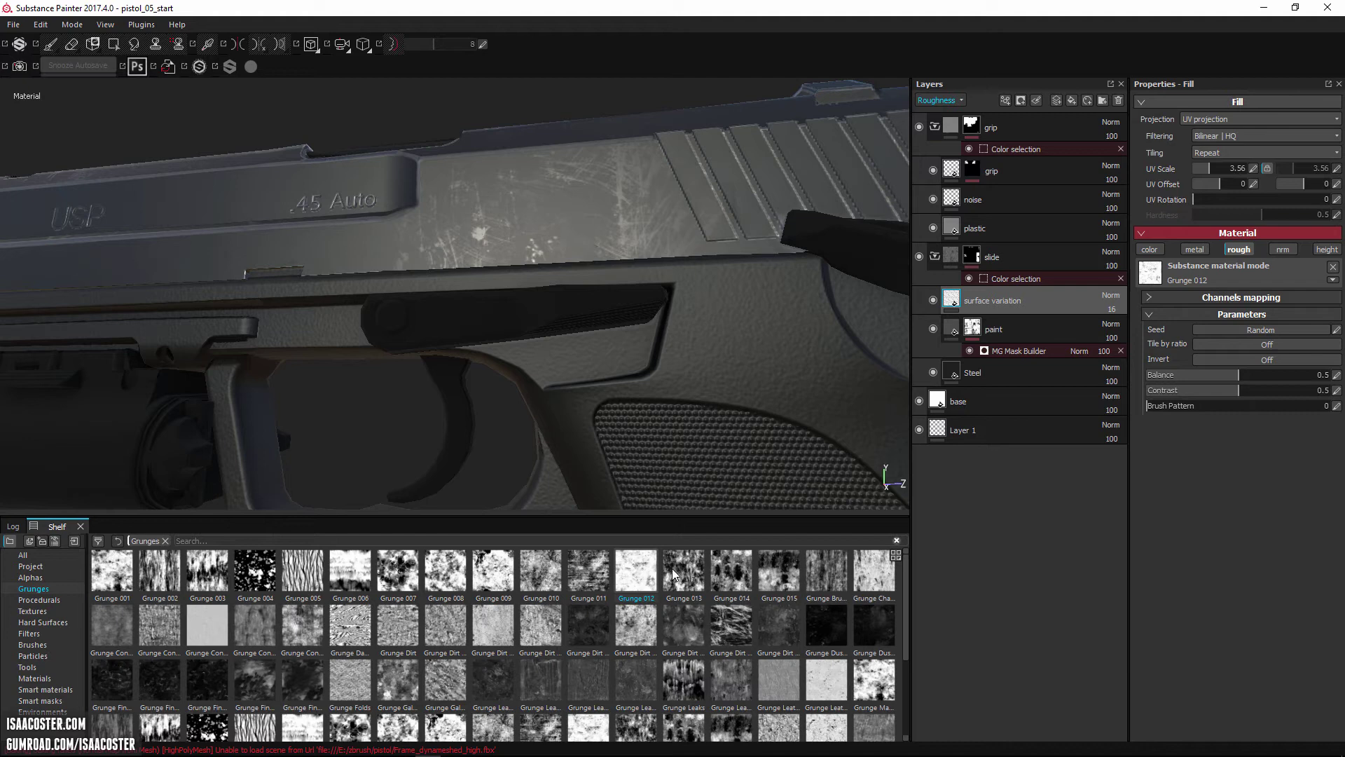
{"action": "mouse_move", "coordinate": [672, 575]}
{"action": "left_mouse_down"}
{"action": "mouse_move", "coordinate": [1004, 433]}
{"action": "mouse_move", "coordinate": [1199, 275]}
{"action": "mouse_move", "coordinate": [660, 550]}
{"action": "mouse_move", "coordinate": [685, 563]}
{"action": "left_mouse_up"}
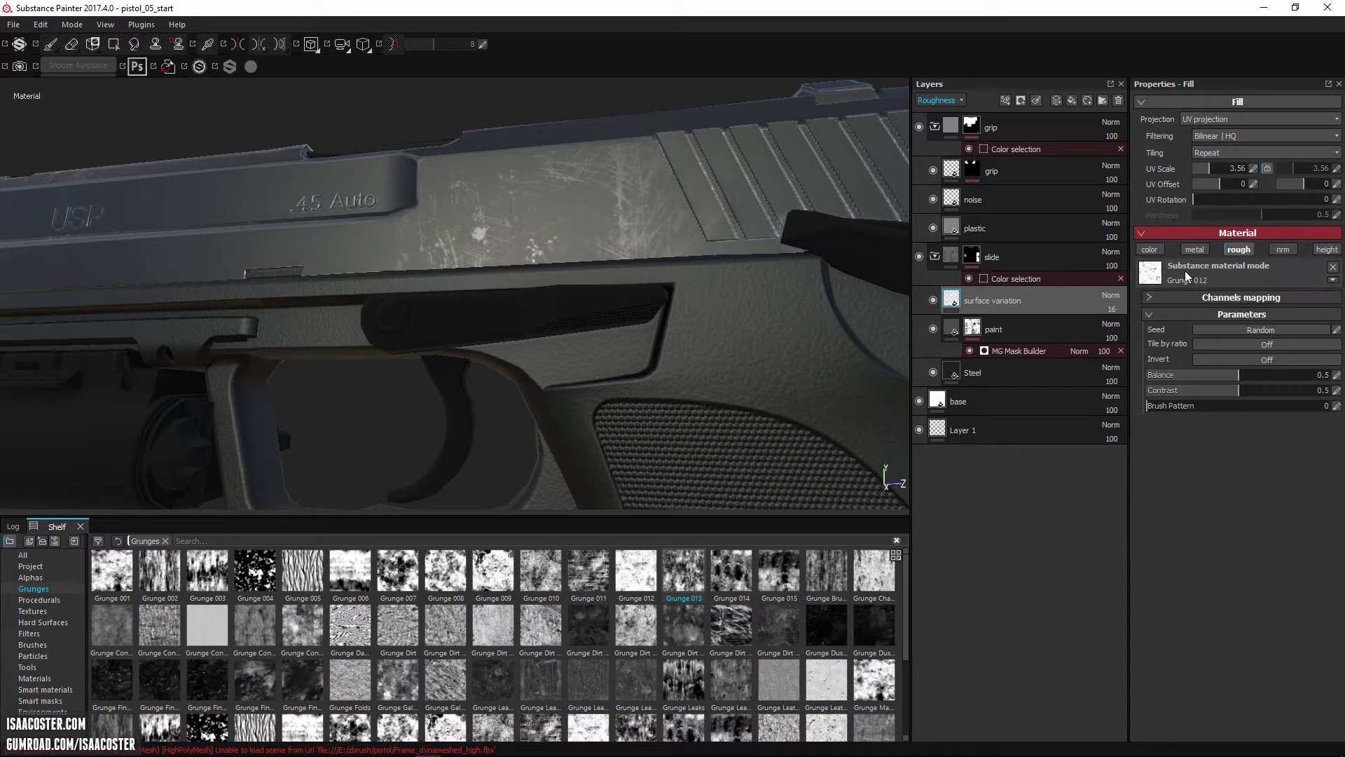
{"action": "left_click_drag", "start_coordinate": [776, 589], "coordinate": [1190, 282]}
{"action": "left_click_drag", "start_coordinate": [832, 565], "coordinate": [1215, 281]}
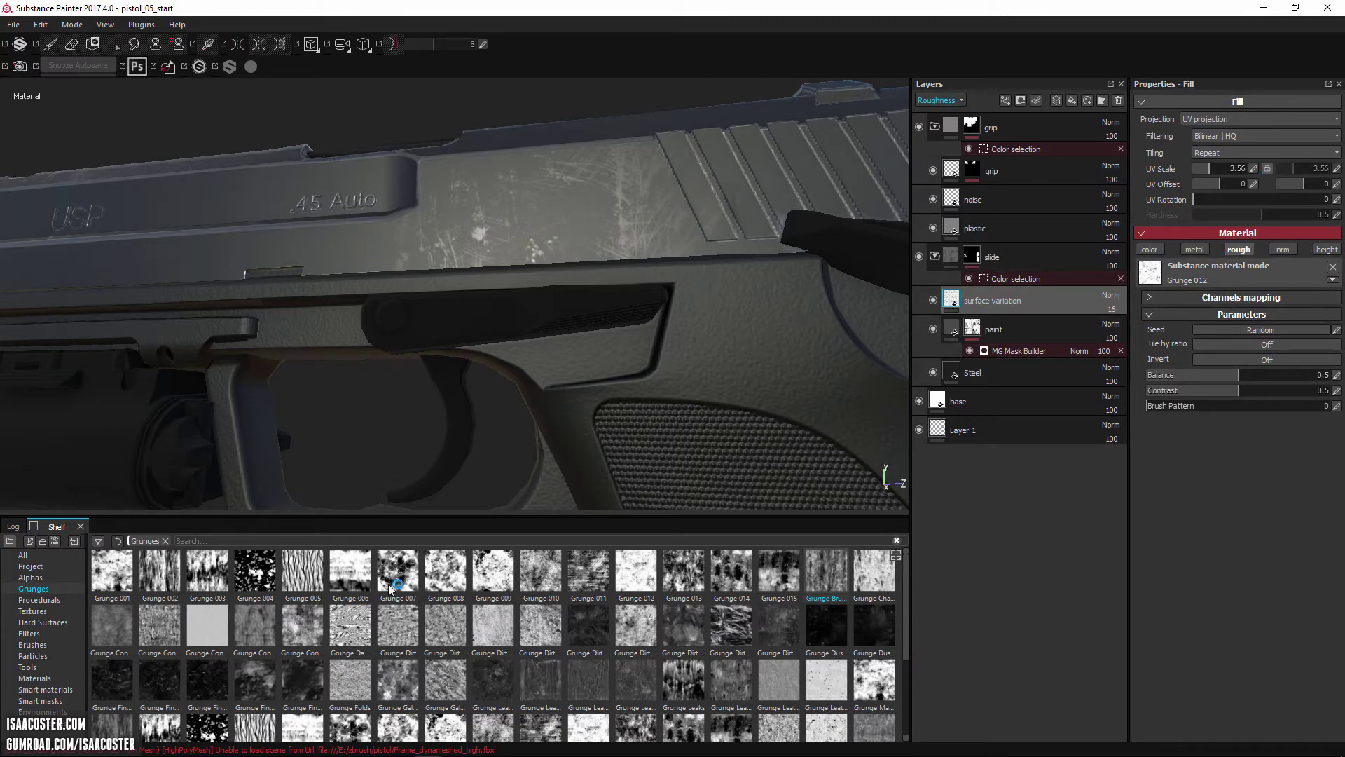
{"action": "left_click_drag", "start_coordinate": [490, 571], "coordinate": [1191, 273]}
Step: Remove the Grunge 012 resource from the surface variation layer's material and restrict the layer to the roughness channel only
{"action": "left_click", "coordinate": [1333, 267]}
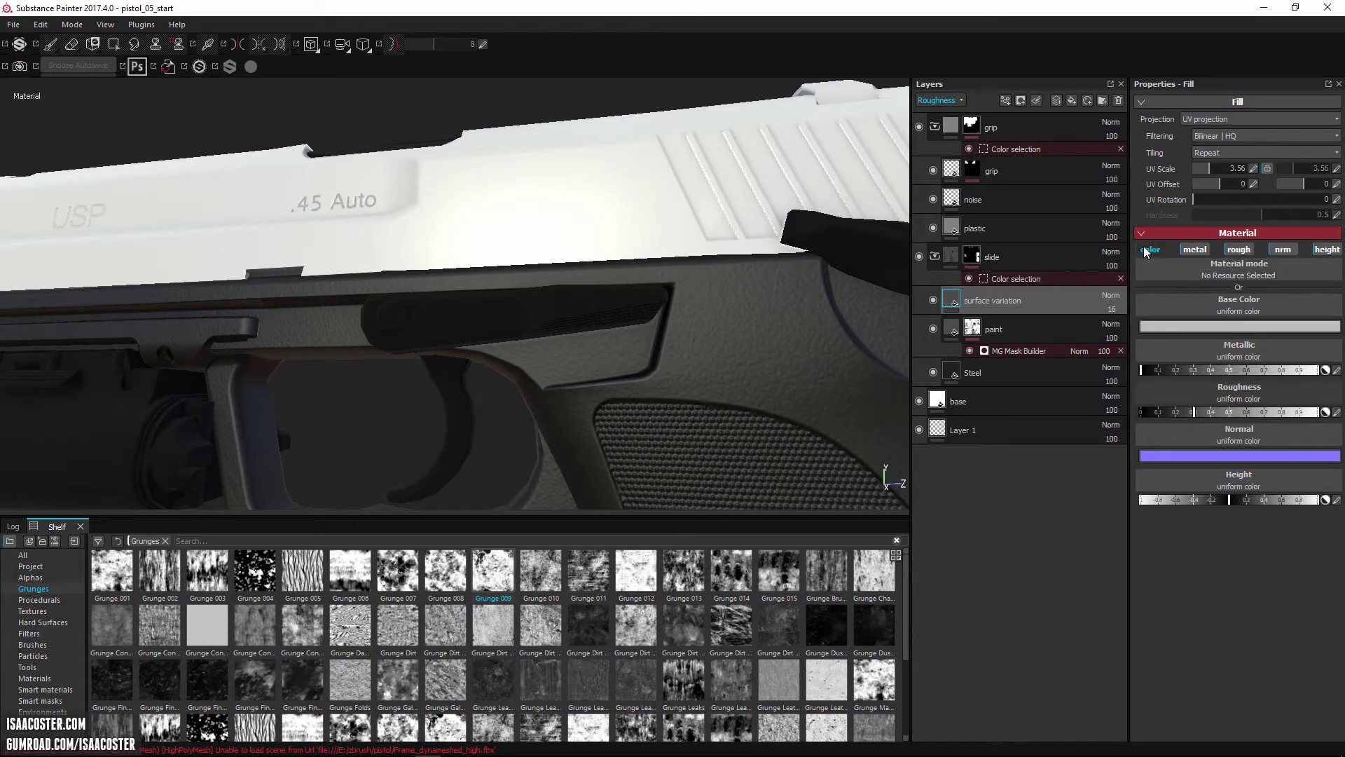
{"action": "left_click", "coordinate": [1282, 249]}
{"action": "left_click", "coordinate": [1327, 250]}
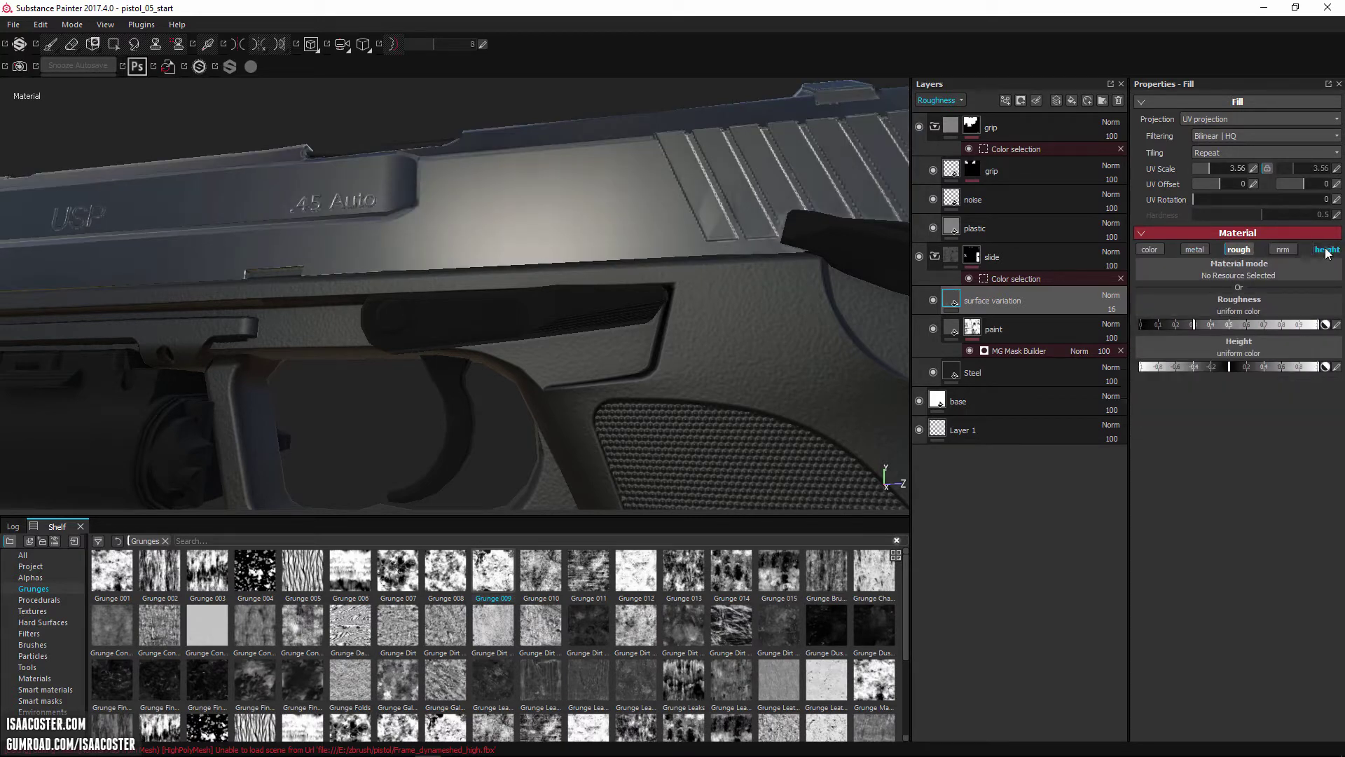
{"action": "left_click", "coordinate": [1195, 249]}
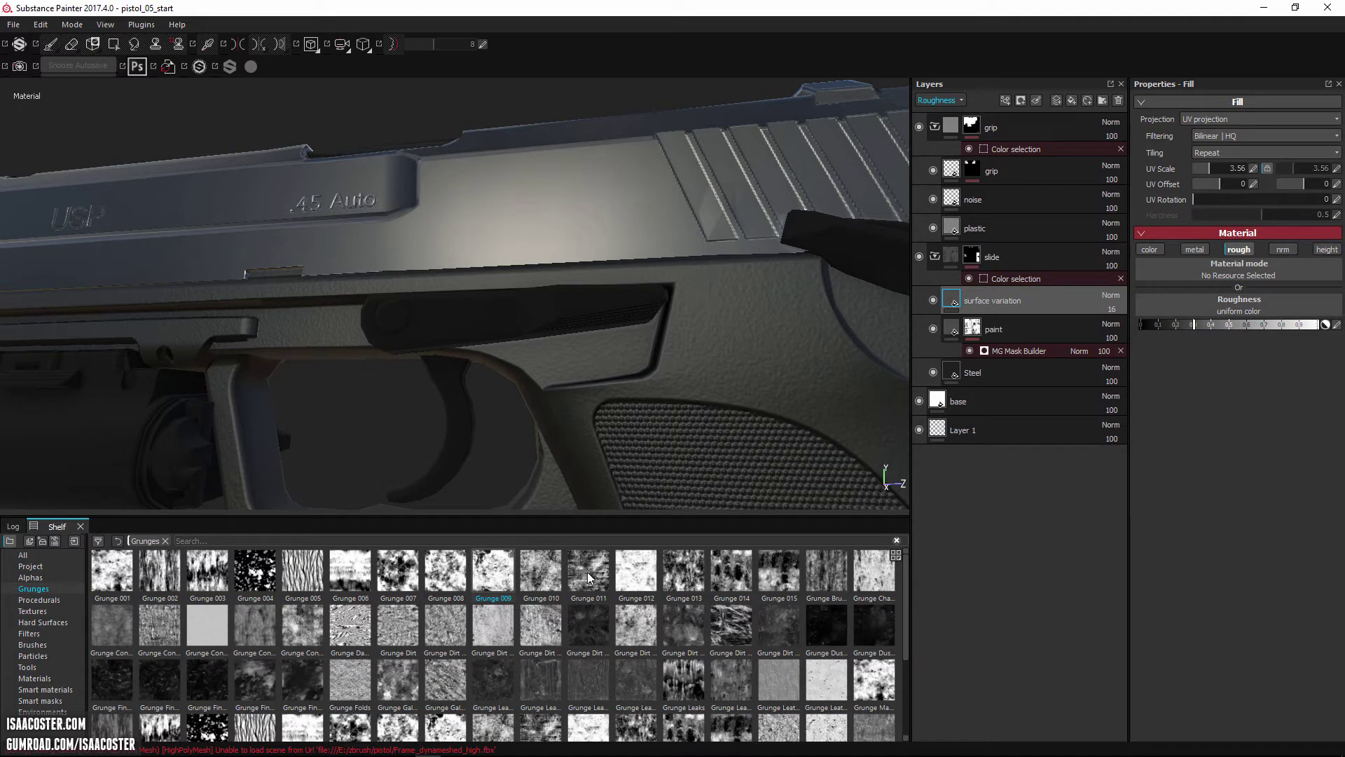
Step: Try Grunge 011 as the surface variation layer's material, inspect it on the slide, and undo it
{"action": "left_click_drag", "start_coordinate": [588, 578], "coordinate": [1223, 313]}
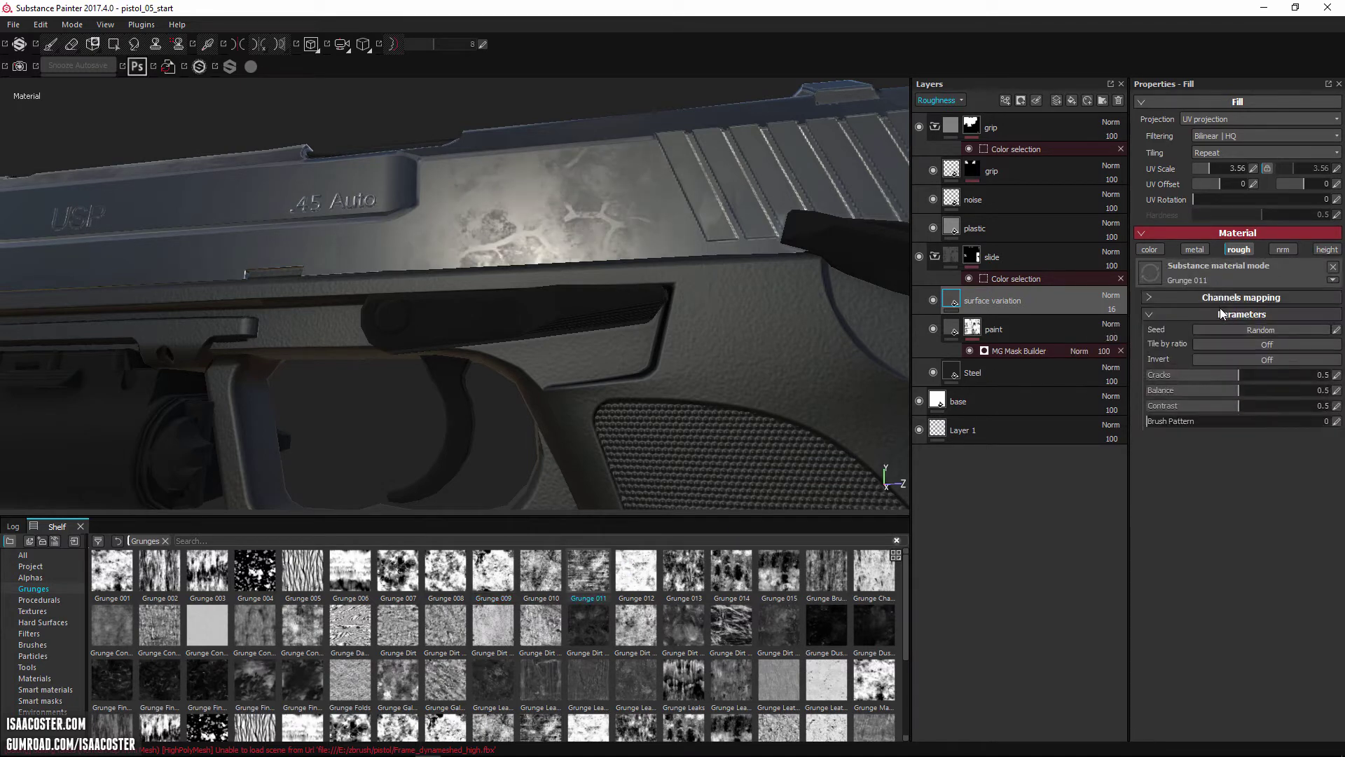
{"action": "left_click_drag", "start_coordinate": [579, 316], "coordinate": [573, 345], "text": "alt"}
{"action": "key", "text": "ctrl+z"}
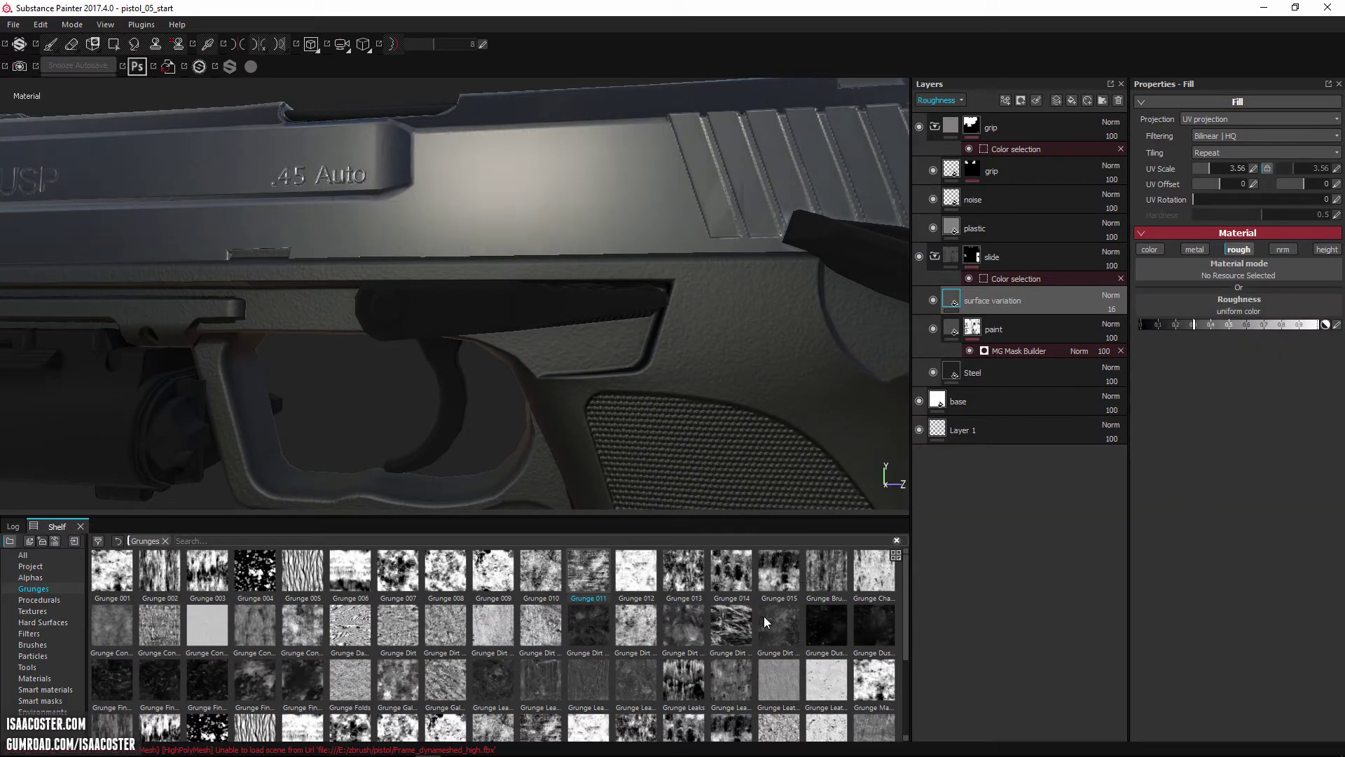
Step: Apply Grunge 015 to the surface variation layer's material and raise the layer's roughness opacity to 28
{"action": "left_click_drag", "start_coordinate": [783, 573], "coordinate": [1289, 301]}
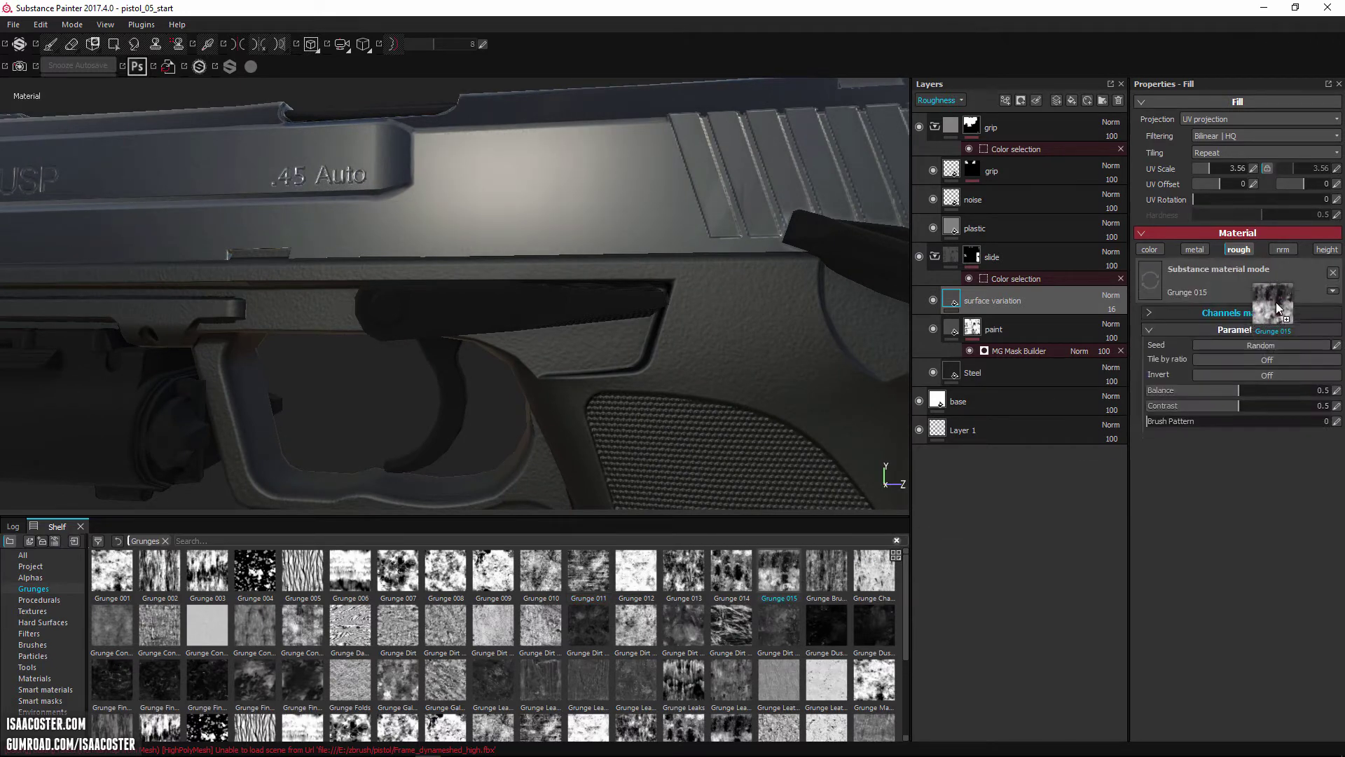
{"action": "mouse_move", "coordinate": [716, 351]}
{"action": "left_mouse_down", "text": "alt"}
{"action": "mouse_move", "coordinate": [641, 324]}
{"action": "mouse_move", "coordinate": [676, 306]}
{"action": "mouse_move", "coordinate": [709, 343]}
{"action": "left_mouse_up", "text": "alt"}
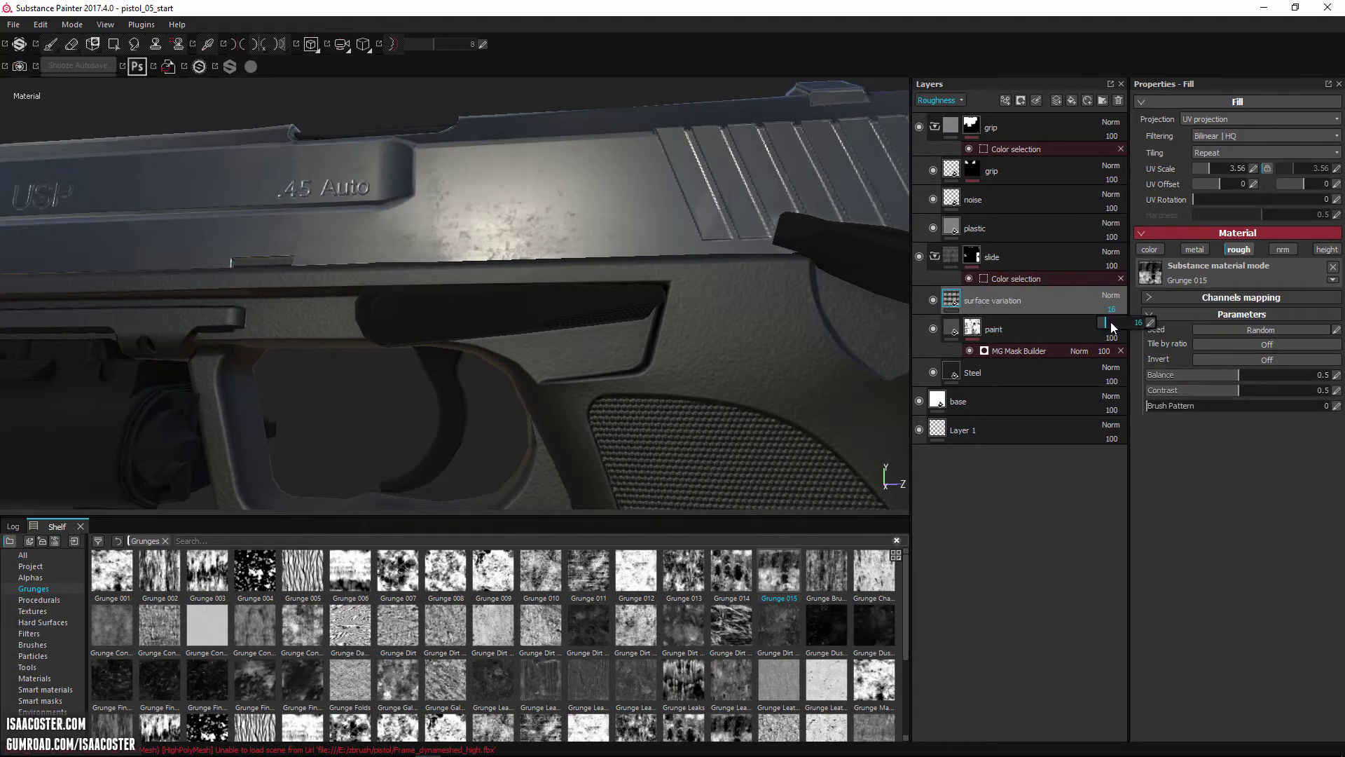
{"action": "left_click_drag", "start_coordinate": [860, 328], "coordinate": [227, 378], "text": "alt"}
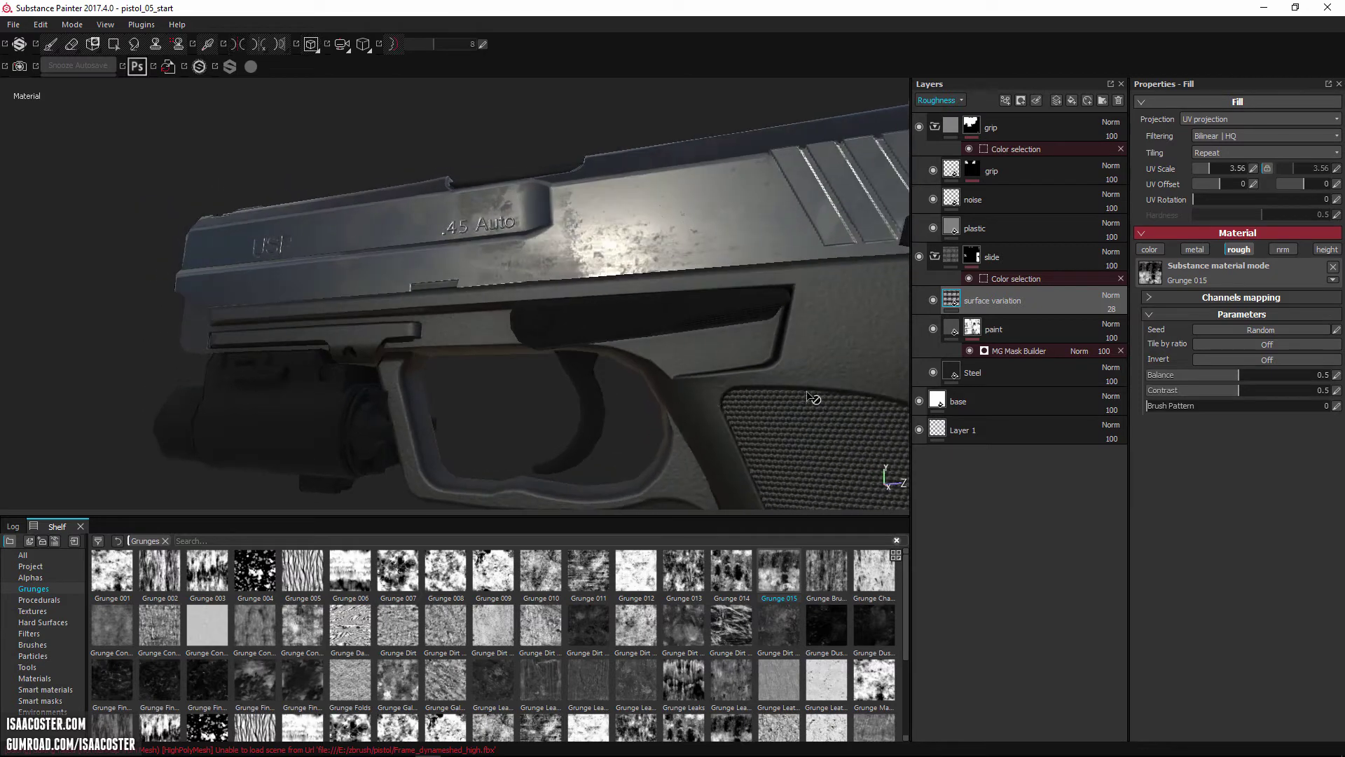
{"action": "middle_click_drag", "start_coordinate": [813, 399], "coordinate": [582, 408], "text": "alt"}
{"action": "left_click_drag", "start_coordinate": [582, 408], "coordinate": [620, 325], "text": "alt"}
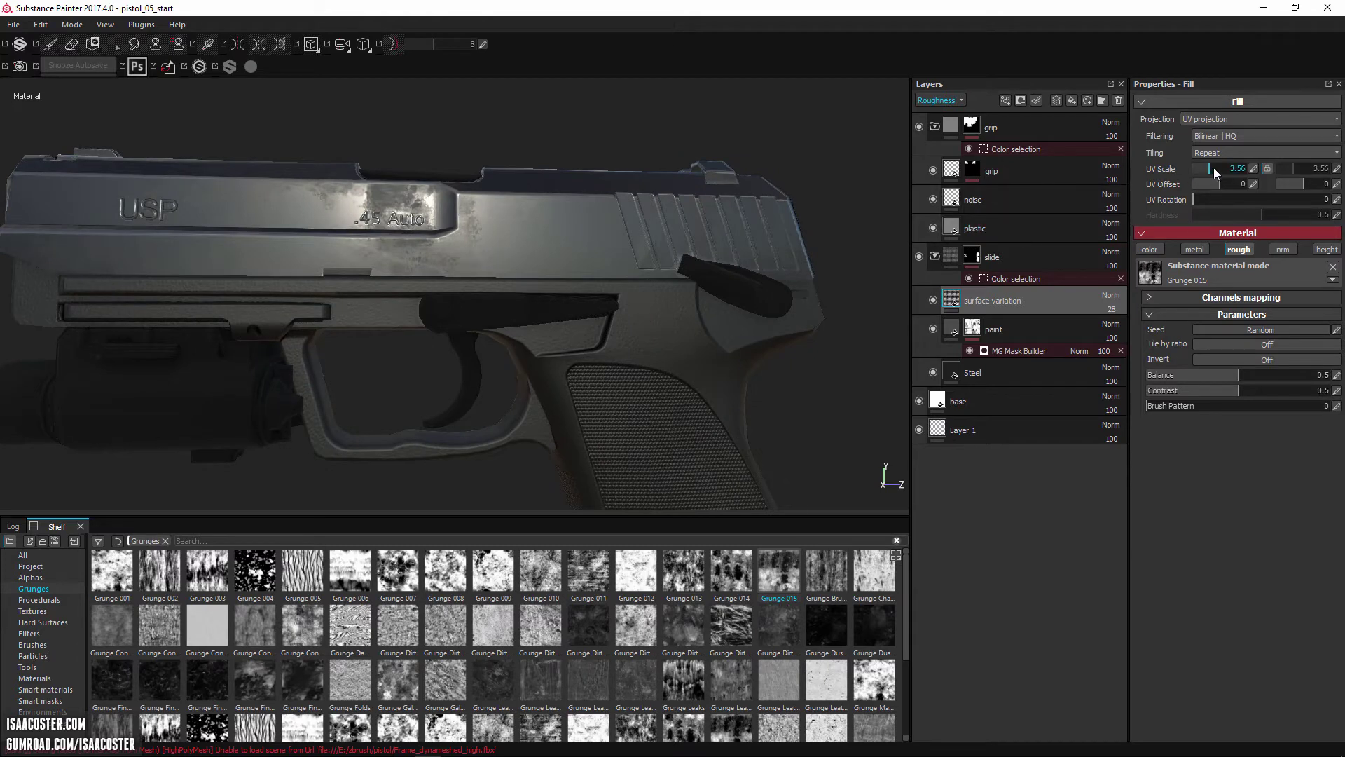
Step: Try different tiling sizes for Grunge 015 on the slide and set the fill's UV Scale to 5.75
{"action": "left_click_drag", "start_coordinate": [1214, 167], "coordinate": [1221, 169]}
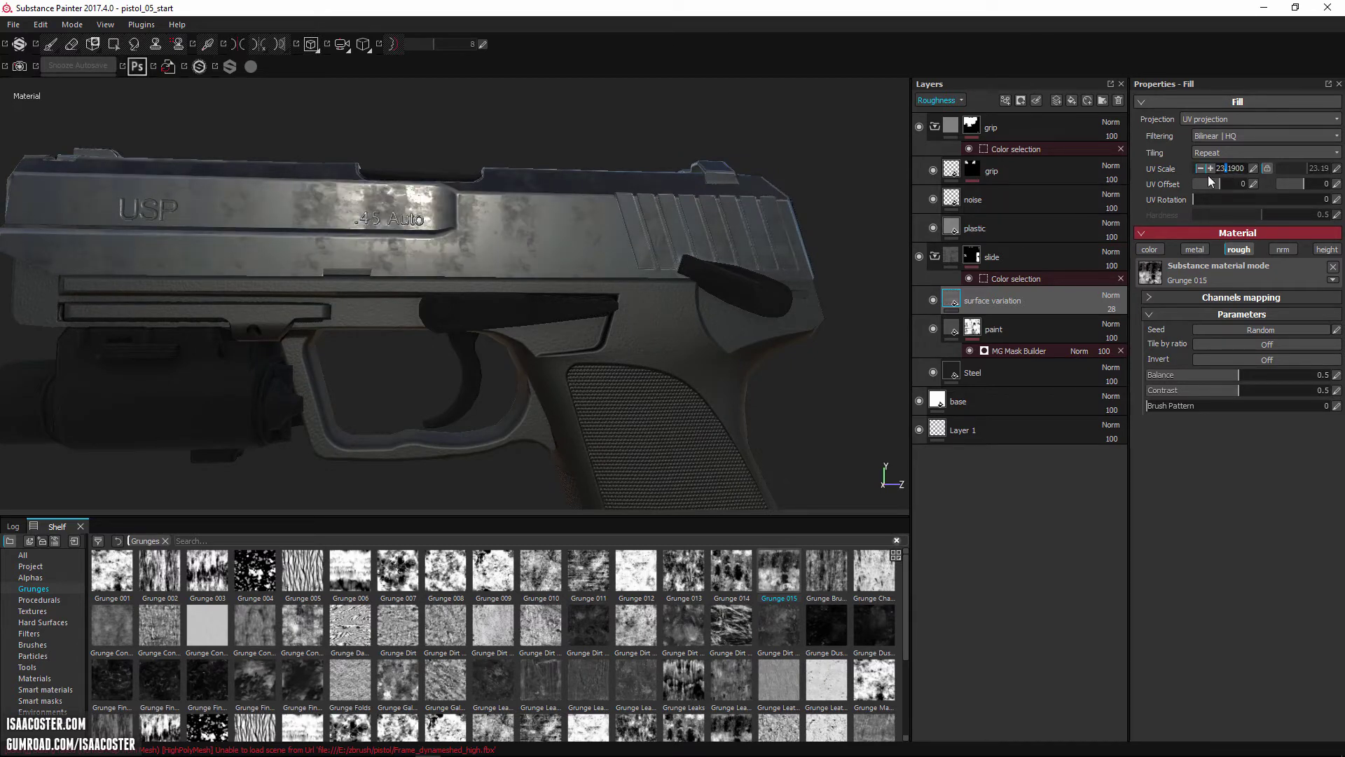
{"action": "left_click_drag", "start_coordinate": [622, 282], "coordinate": [565, 257], "text": "alt"}
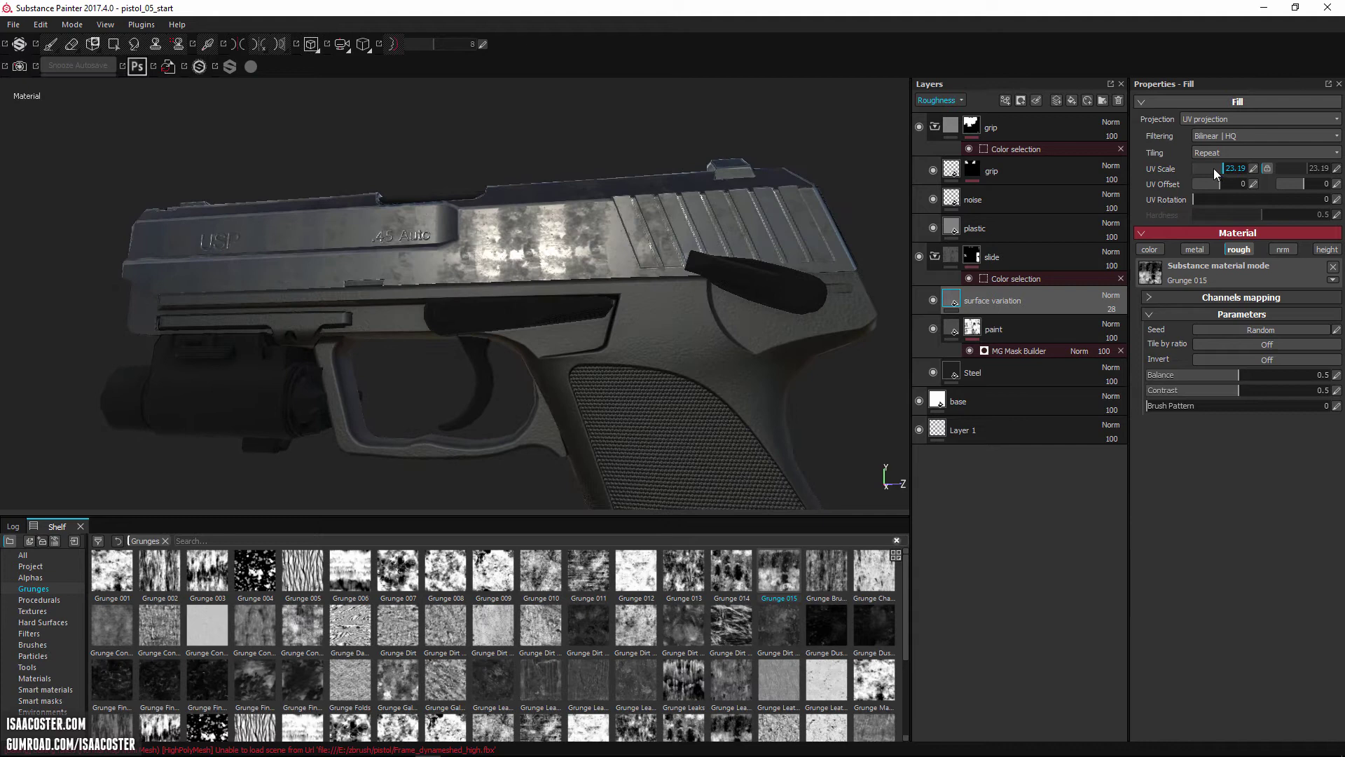
{"action": "left_click_drag", "start_coordinate": [1214, 168], "coordinate": [1208, 171]}
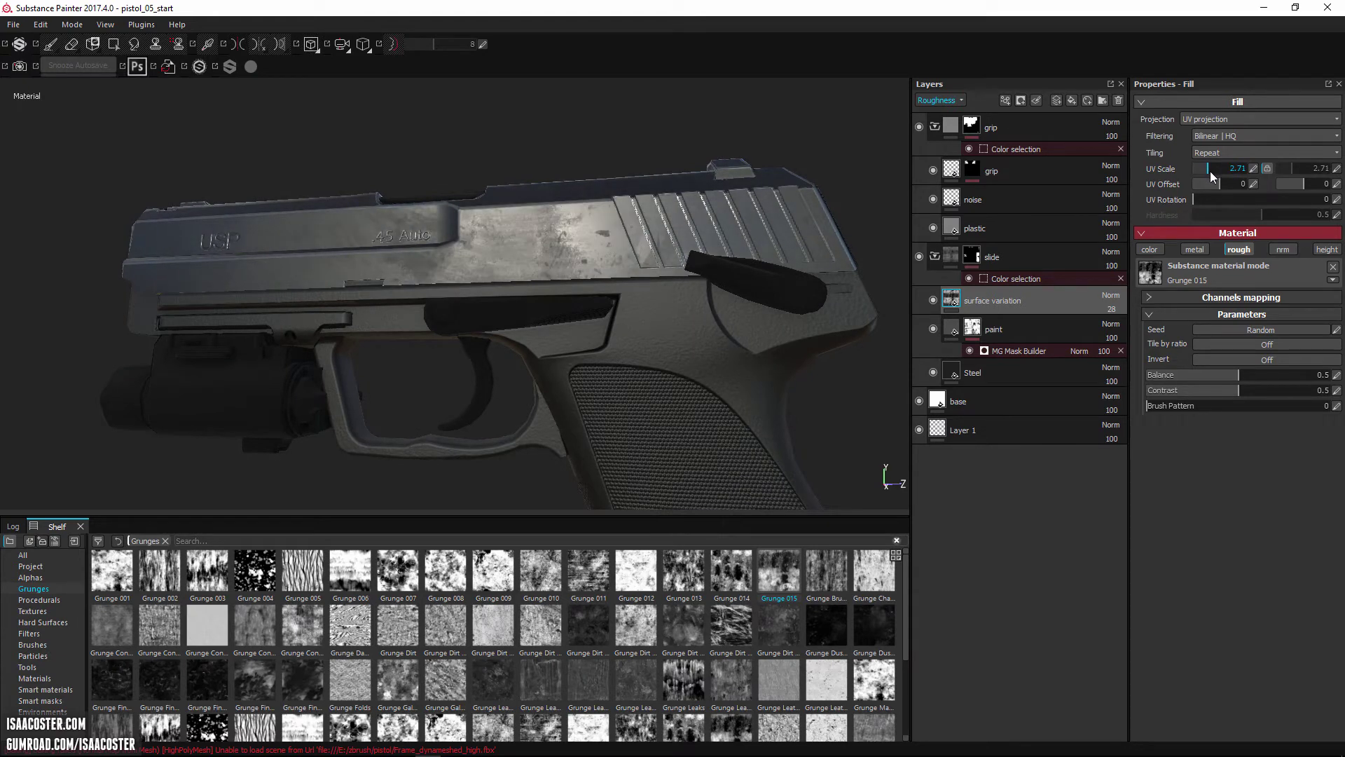
{"action": "left_click_drag", "start_coordinate": [595, 234], "coordinate": [521, 280], "text": "alt"}
{"action": "left_click", "coordinate": [1211, 168]}
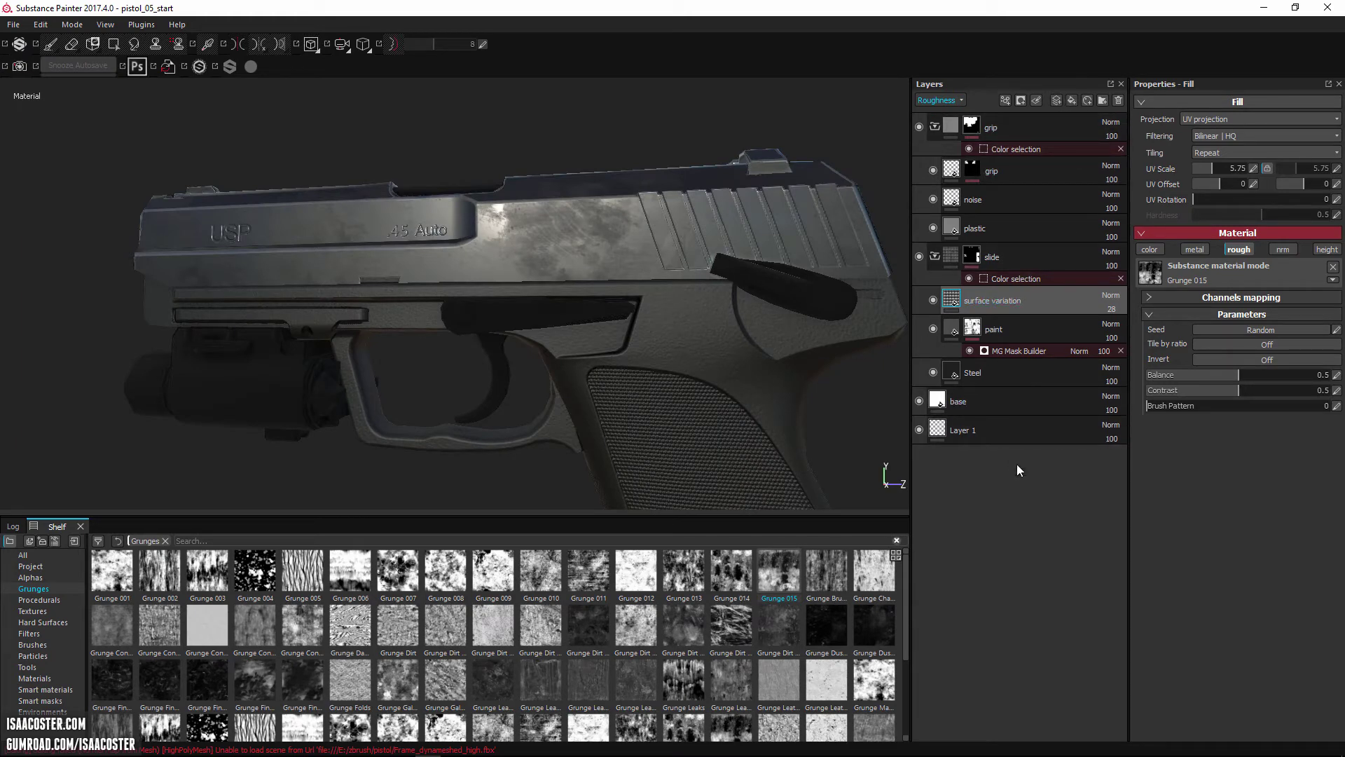
Step: Duplicate the surface variation layer, clear the copy's Grunge 015 resource, and restrict the copy to the roughness channel only
{"action": "key", "text": "ctrl+d"}
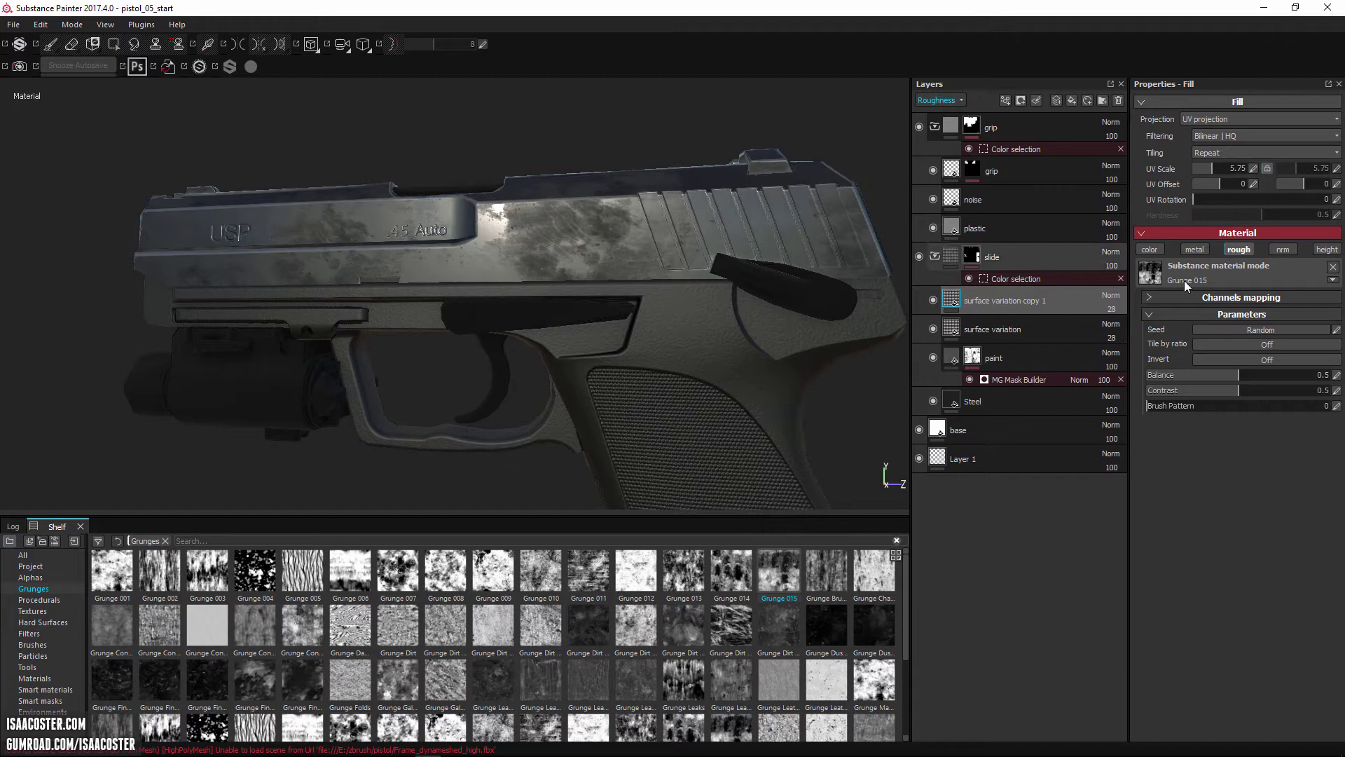
{"action": "left_click", "coordinate": [1333, 266]}
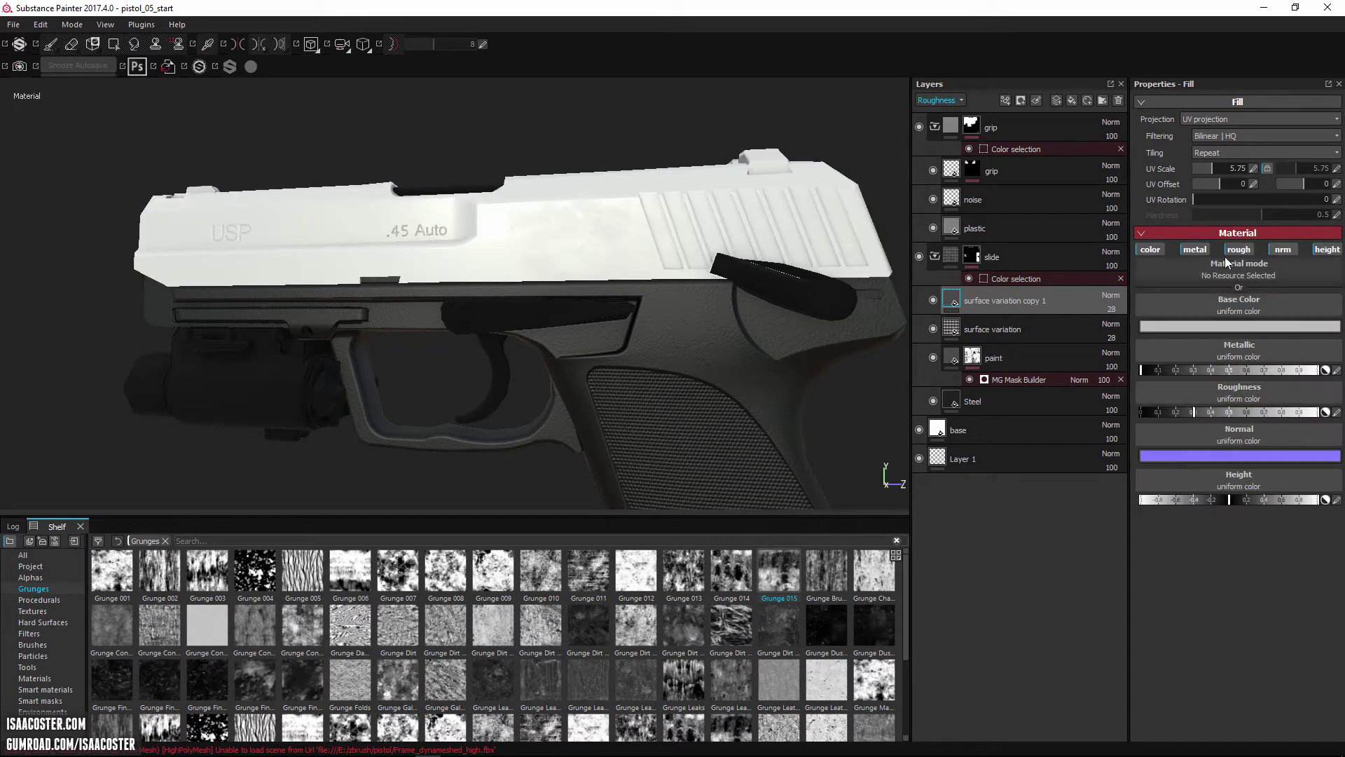
{"action": "left_click", "coordinate": [1282, 249]}
{"action": "left_click", "coordinate": [1327, 250]}
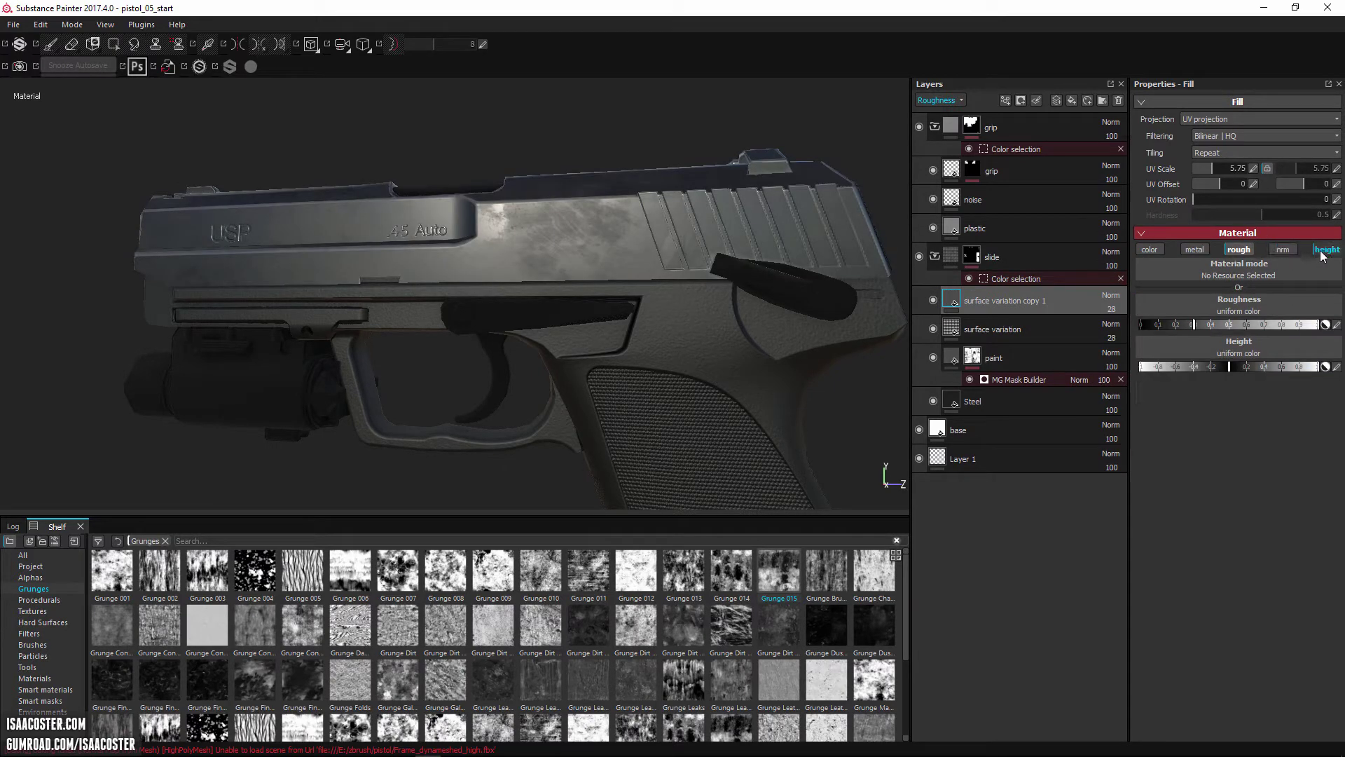
{"action": "left_click", "coordinate": [995, 328]}
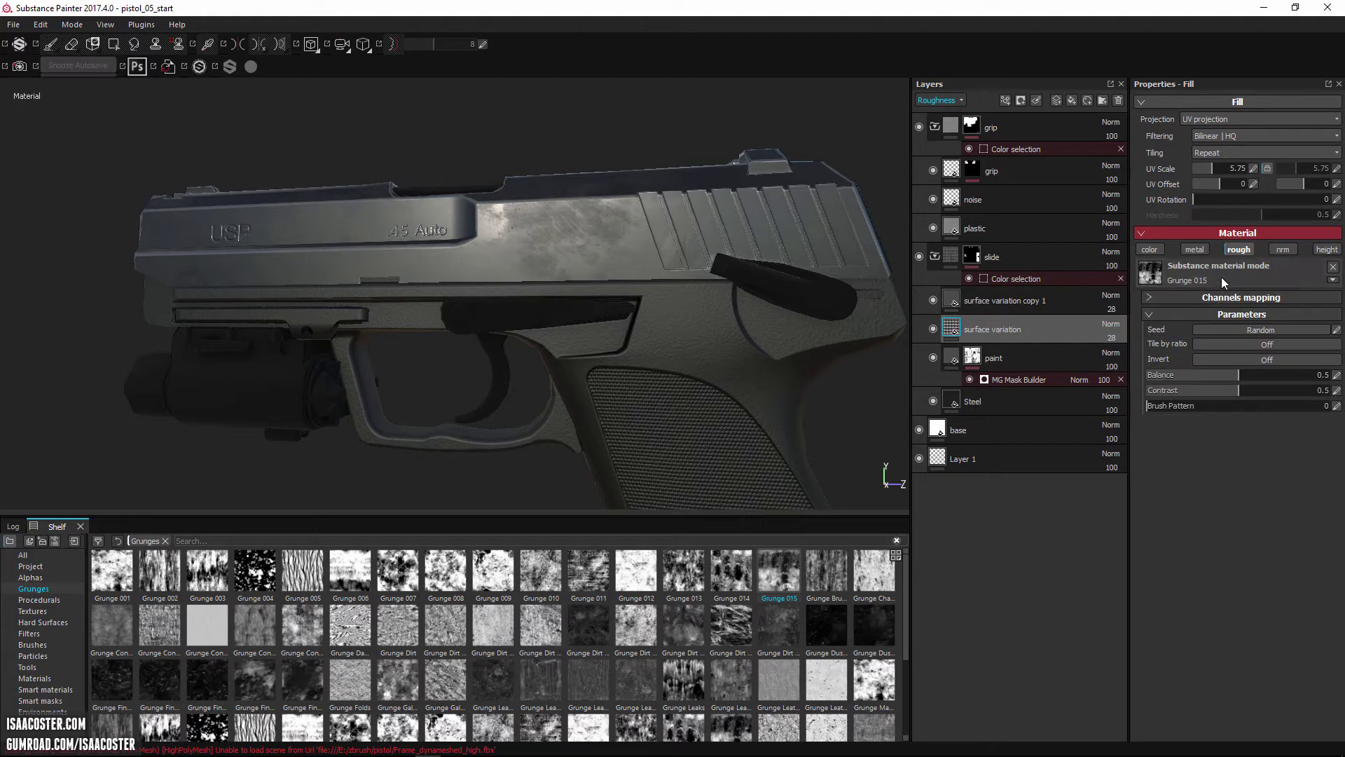
{"action": "left_click", "coordinate": [1002, 300]}
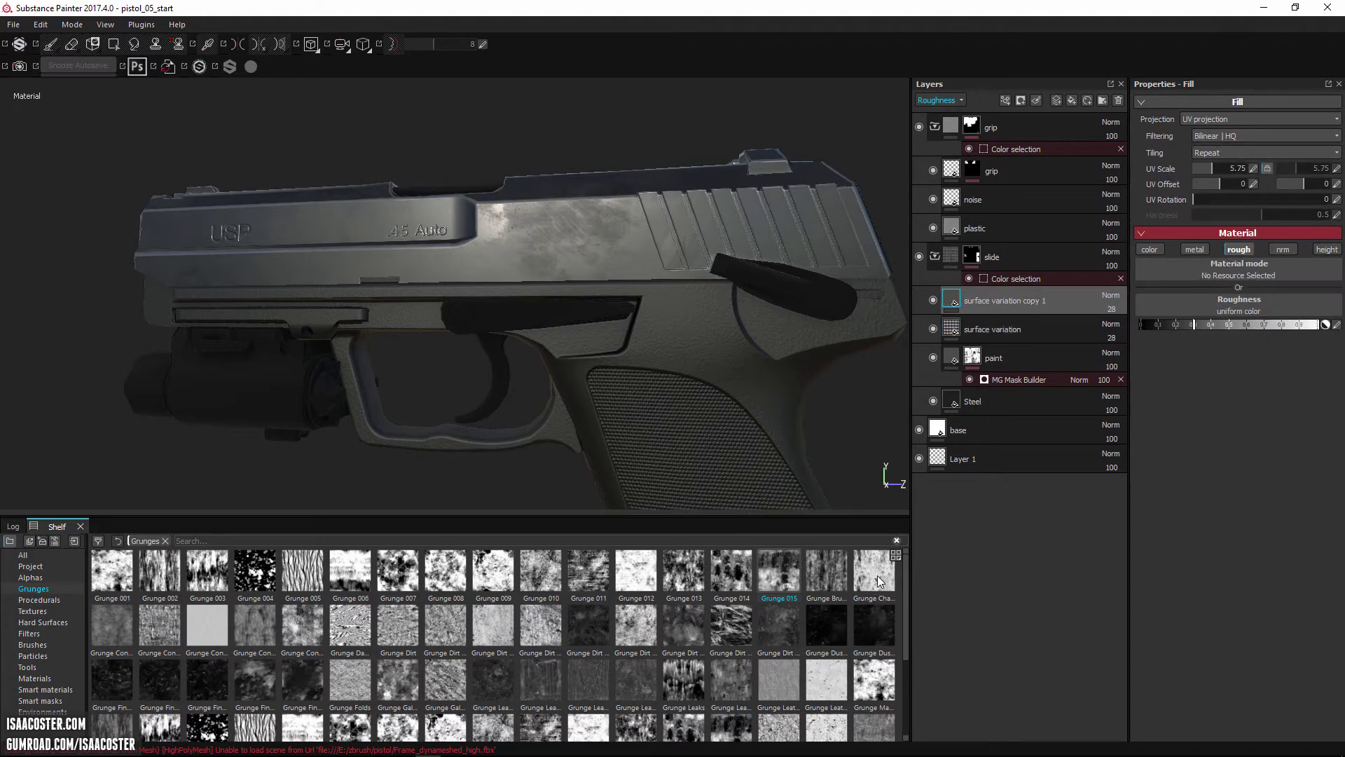
Step: Apply Grunge Charcoal to the surface variation copy's material and set its blend mode to Linear dodge (Add)
{"action": "left_click_drag", "start_coordinate": [873, 569], "coordinate": [1184, 314]}
{"action": "left_click_drag", "start_coordinate": [687, 339], "coordinate": [621, 304], "text": "alt"}
{"action": "left_click", "coordinate": [1110, 296]}
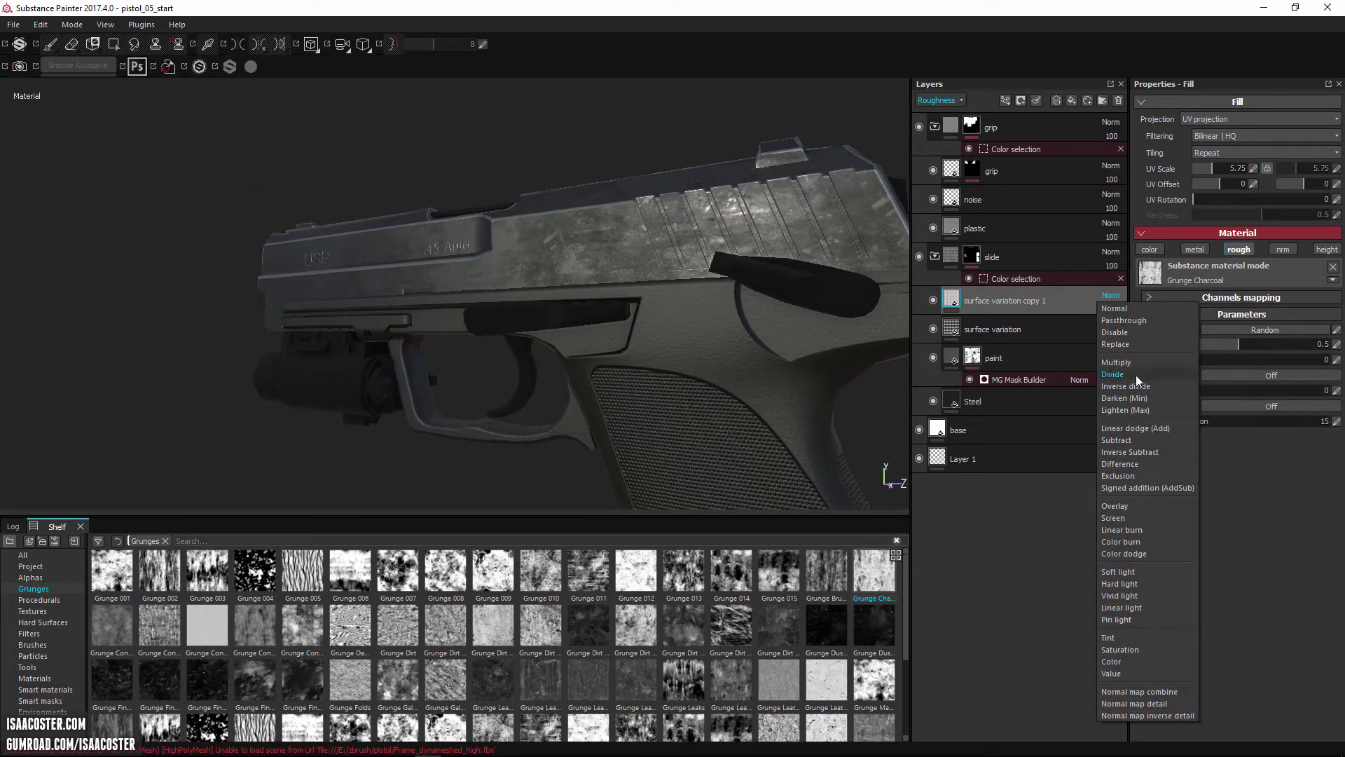
{"action": "left_click", "coordinate": [1155, 426]}
{"action": "mouse_move", "coordinate": [869, 420]}
{"action": "left_mouse_down", "text": "alt"}
{"action": "mouse_move", "coordinate": [756, 395]}
{"action": "mouse_move", "coordinate": [876, 368]}
{"action": "left_mouse_up", "text": "alt"}
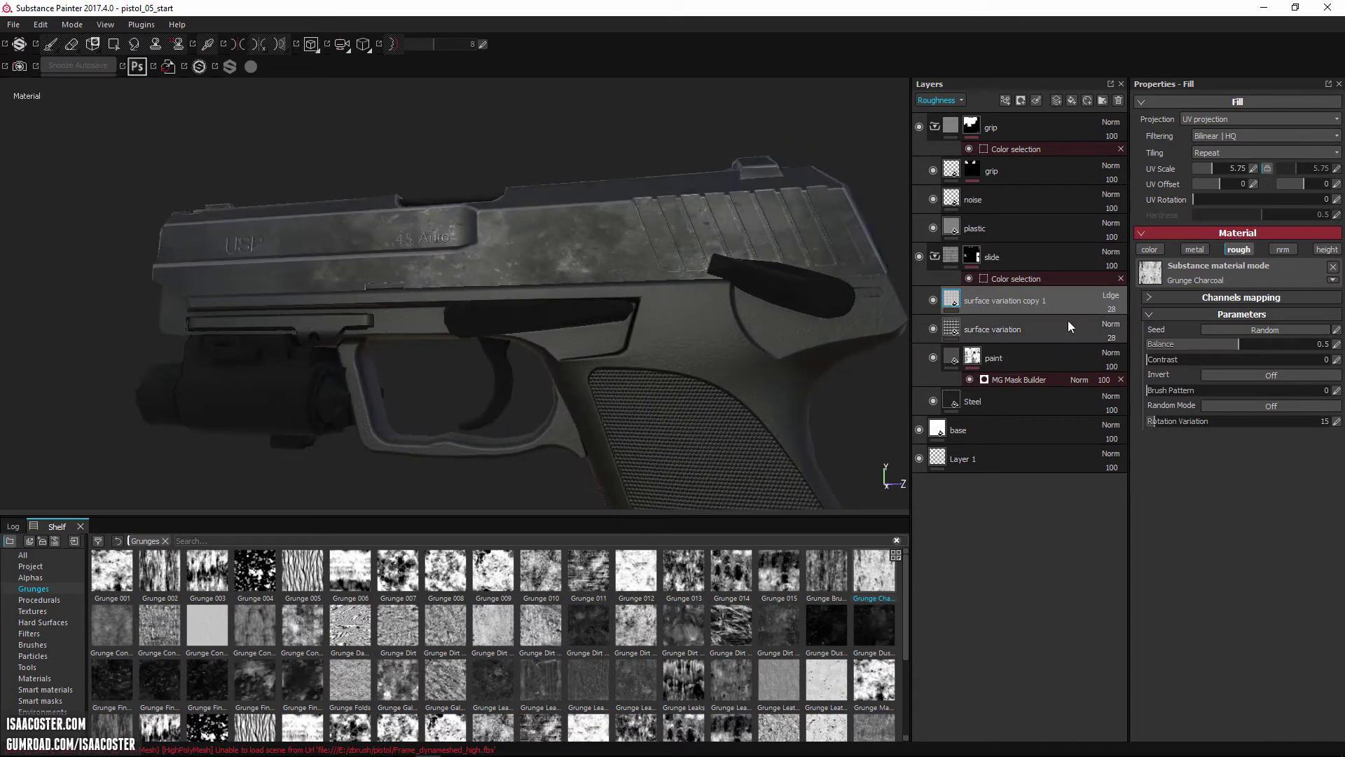
Step: Compare the slide with and without the surface variation copy, reducing the copy's opacity to 13 and the original layer's to 17
{"action": "left_click", "coordinate": [933, 300]}
{"action": "left_click", "coordinate": [933, 300]}
{"action": "left_click_drag", "start_coordinate": [532, 294], "coordinate": [602, 284], "text": "alt"}
{"action": "left_click", "coordinate": [1105, 326]}
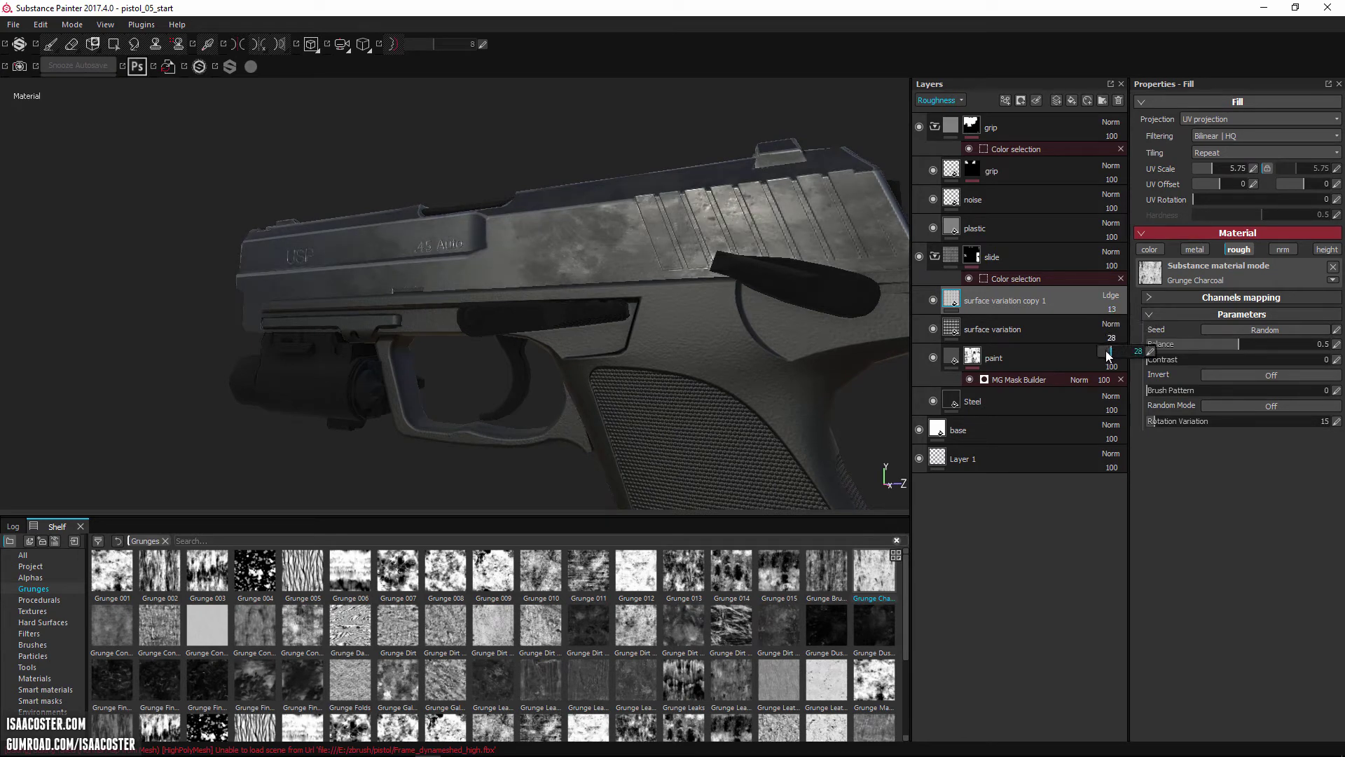
{"action": "left_click", "coordinate": [1106, 353]}
{"action": "left_click_drag", "start_coordinate": [754, 346], "coordinate": [413, 279], "text": "alt"}
{"action": "middle_click_drag", "start_coordinate": [413, 278], "coordinate": [466, 275], "text": "alt"}
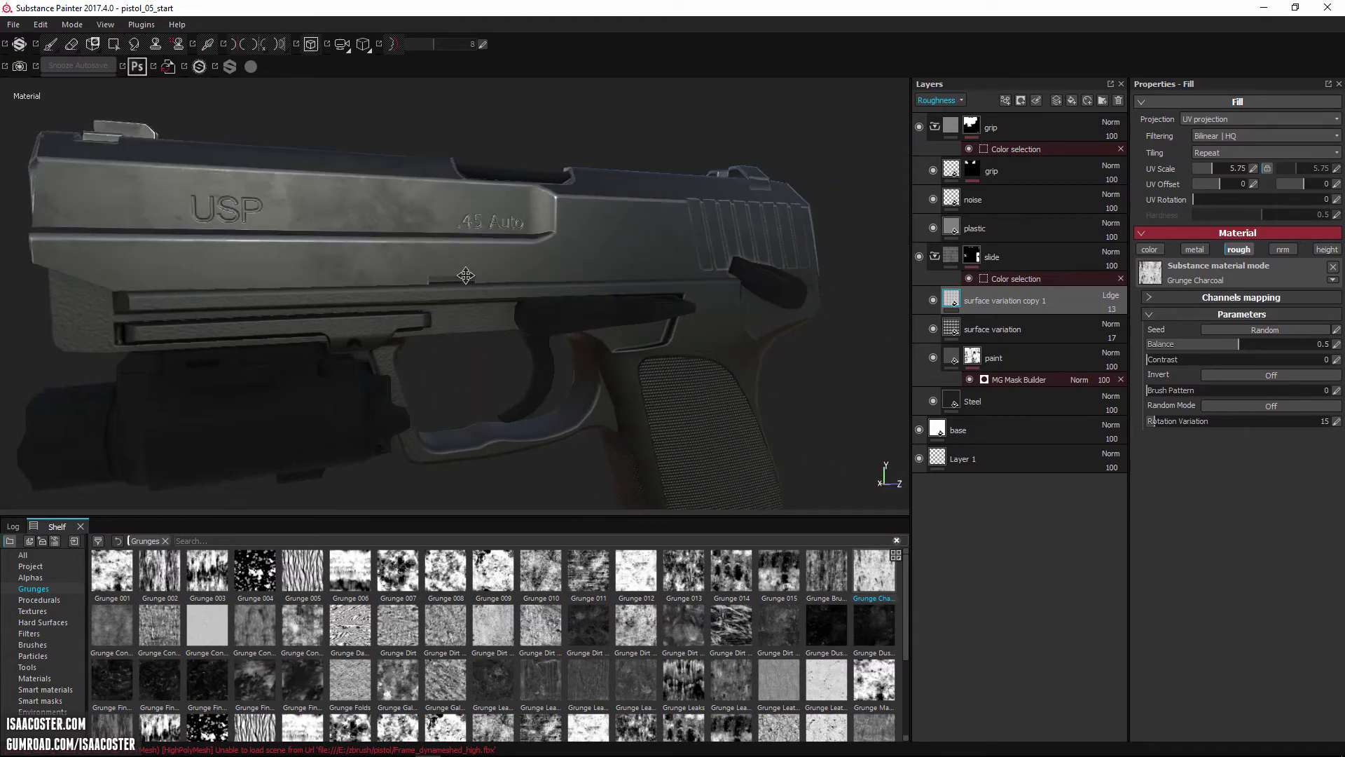
{"action": "left_click_drag", "start_coordinate": [466, 275], "coordinate": [631, 275], "text": "alt"}
Step: Add a fill to the paint layer's mask and apply the Grunge Dirt Splats texture to its grayscale
{"action": "left_click", "coordinate": [1012, 354]}
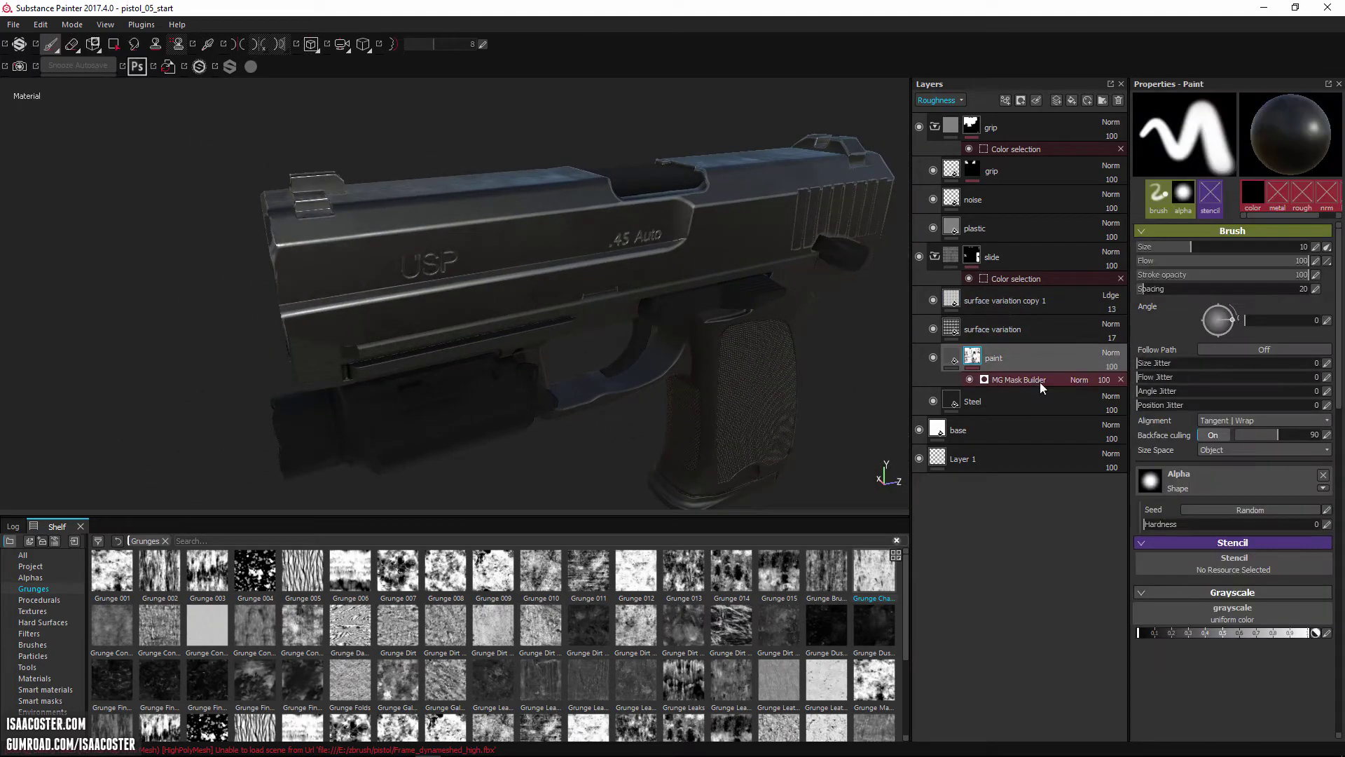
{"action": "left_click_drag", "start_coordinate": [548, 248], "coordinate": [722, 218], "text": "alt"}
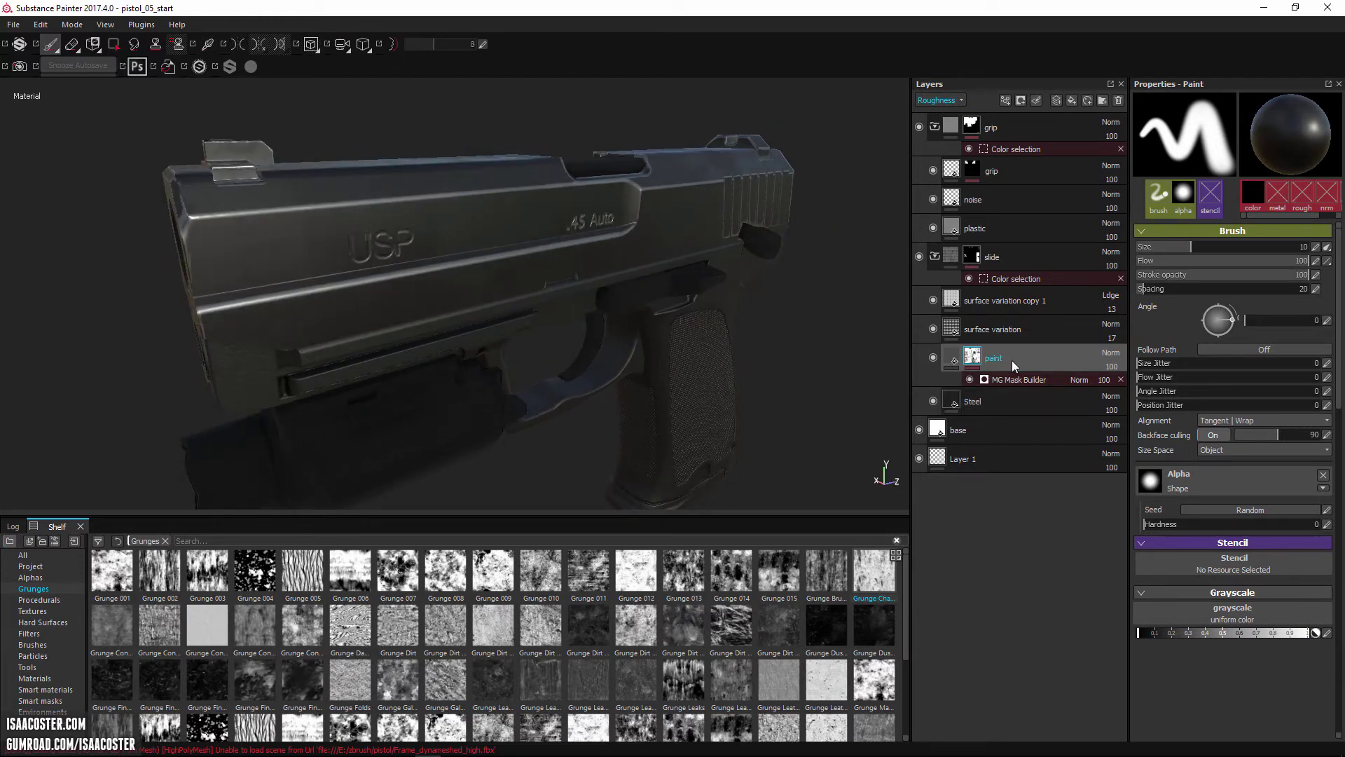
{"action": "right_click", "coordinate": [978, 359]}
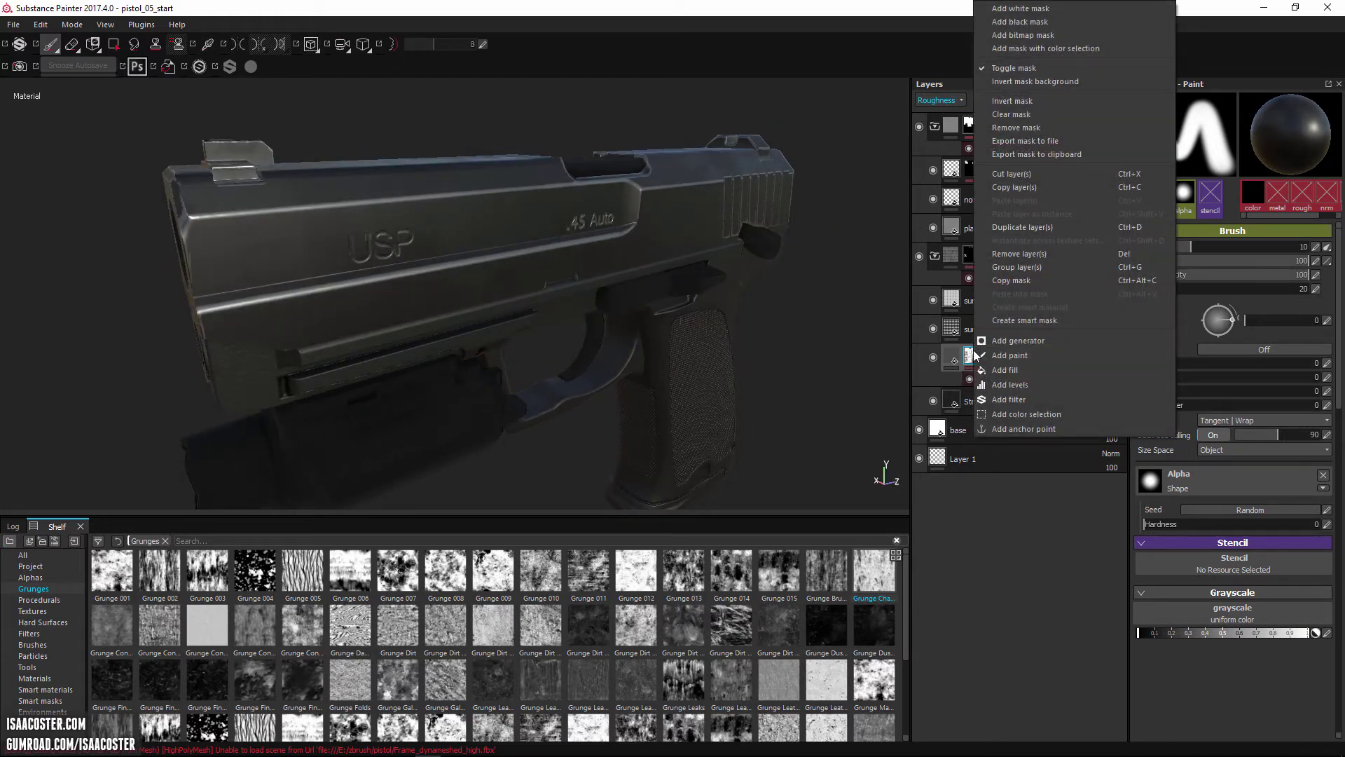
{"action": "left_click", "coordinate": [1020, 368]}
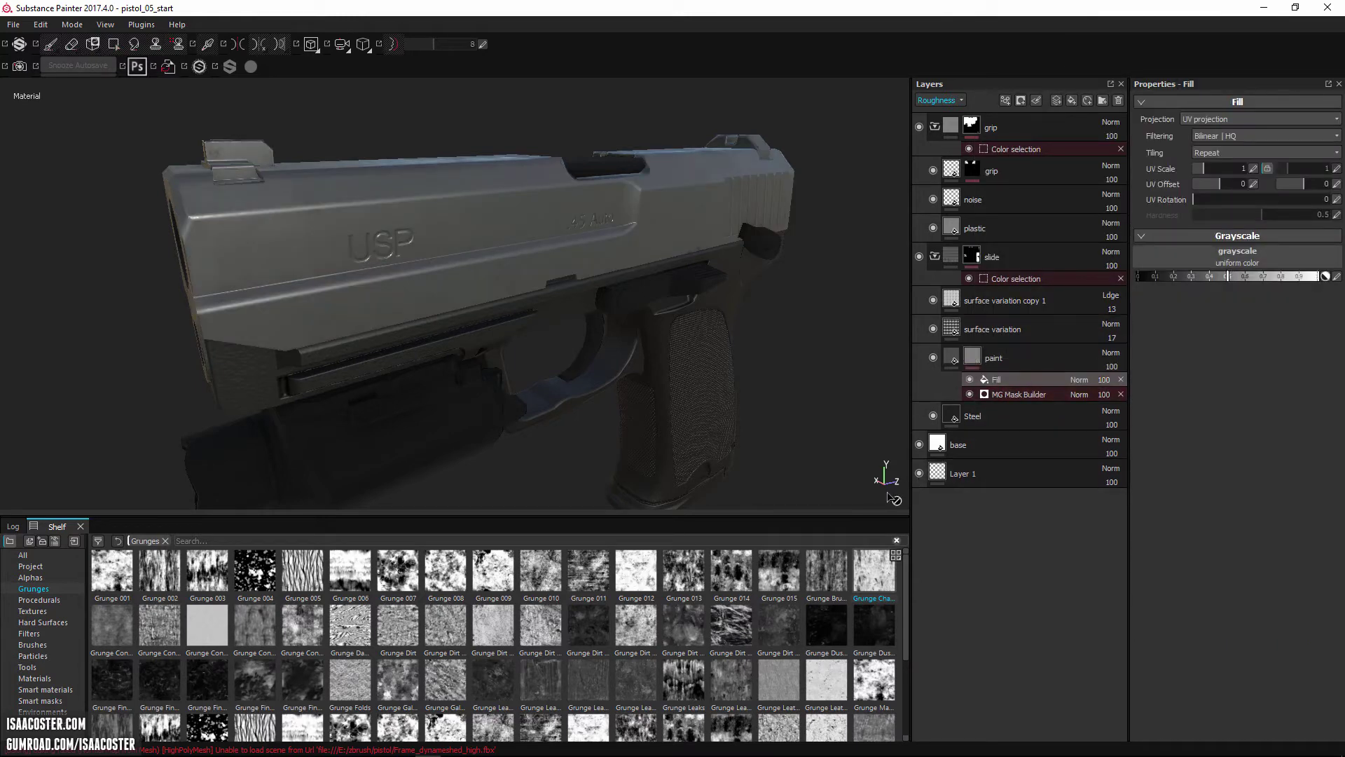
{"action": "left_click_drag", "start_coordinate": [740, 633], "coordinate": [1246, 259]}
{"action": "left_click_drag", "start_coordinate": [835, 368], "coordinate": [641, 367], "text": "alt"}
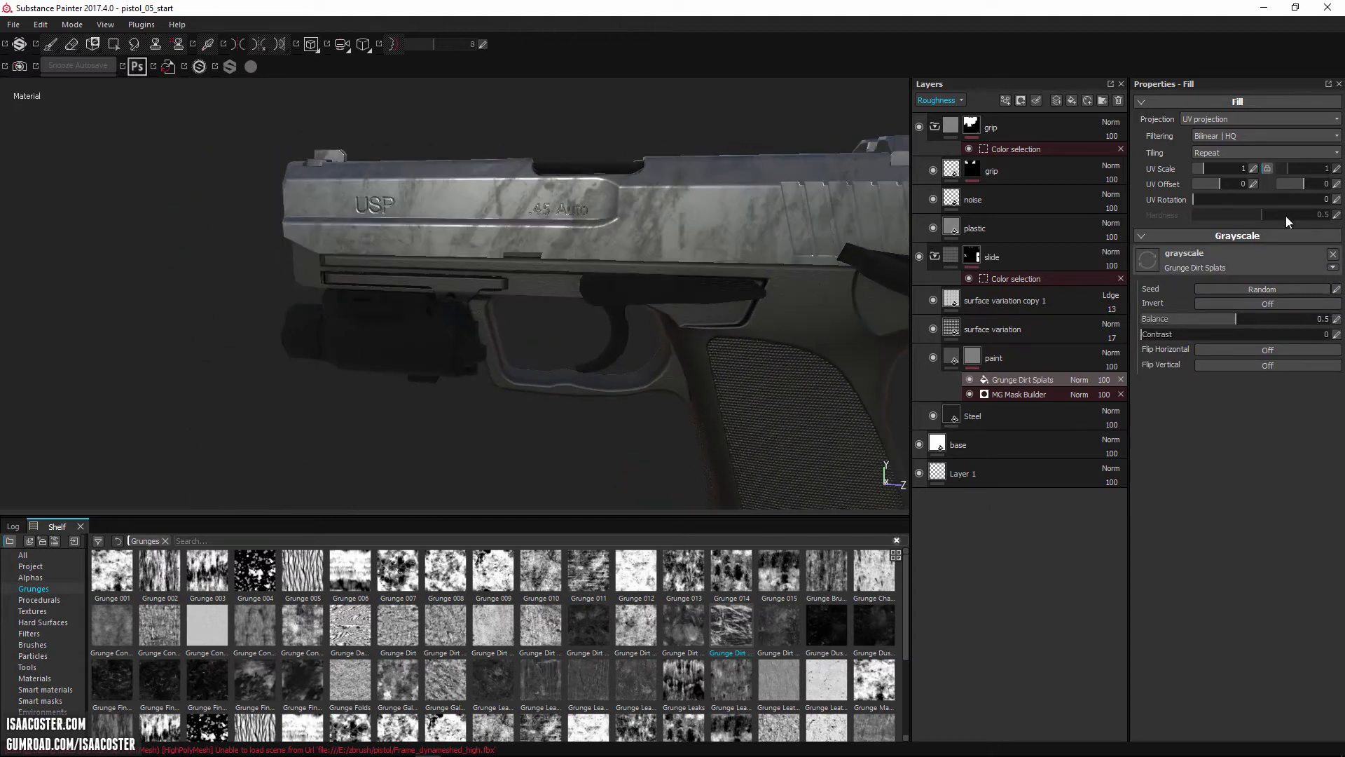
Step: Set the Grunge Dirt Splats fill's UV Scale to 23.19 and its blend mode to Linear dodge (Add), and inspect the slide's edges
{"action": "left_click_drag", "start_coordinate": [1215, 166], "coordinate": [1222, 167]}
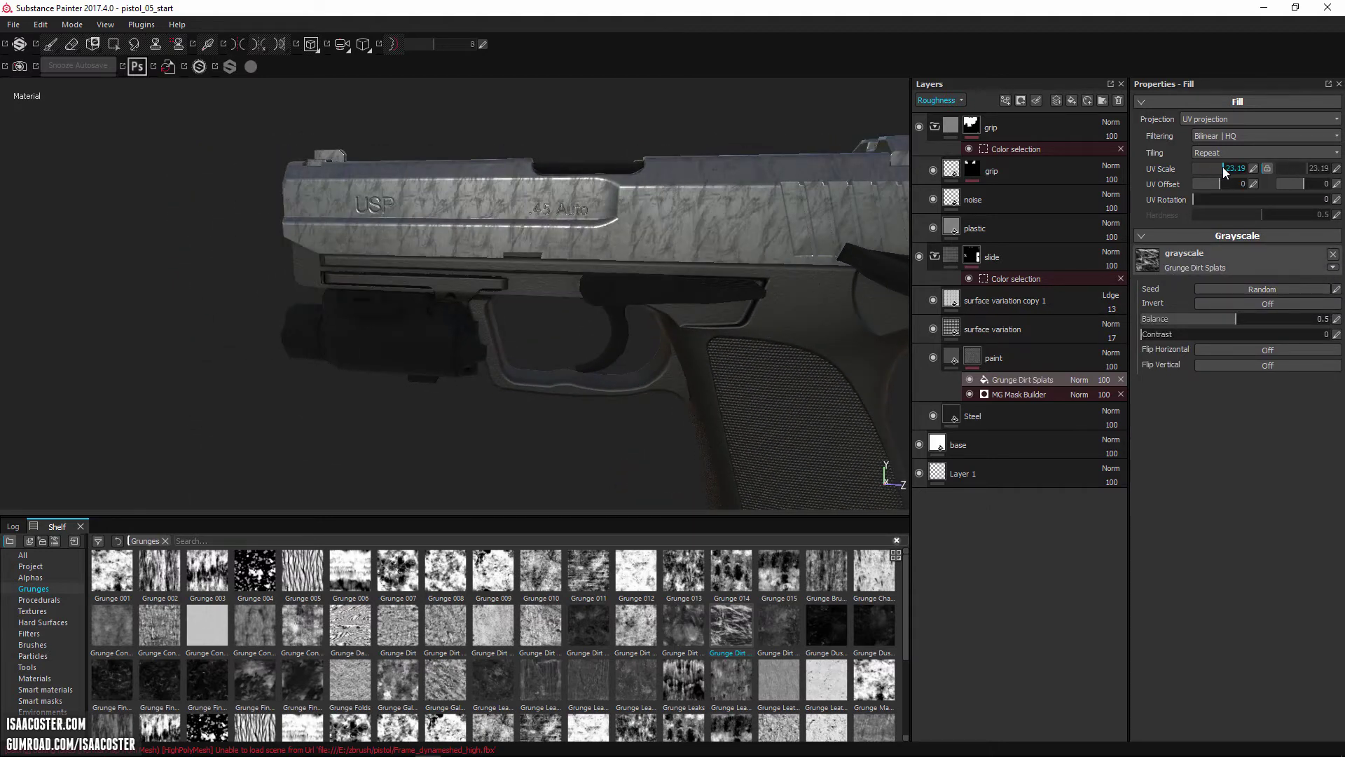
{"action": "left_click_drag", "start_coordinate": [858, 278], "coordinate": [913, 288], "text": "alt"}
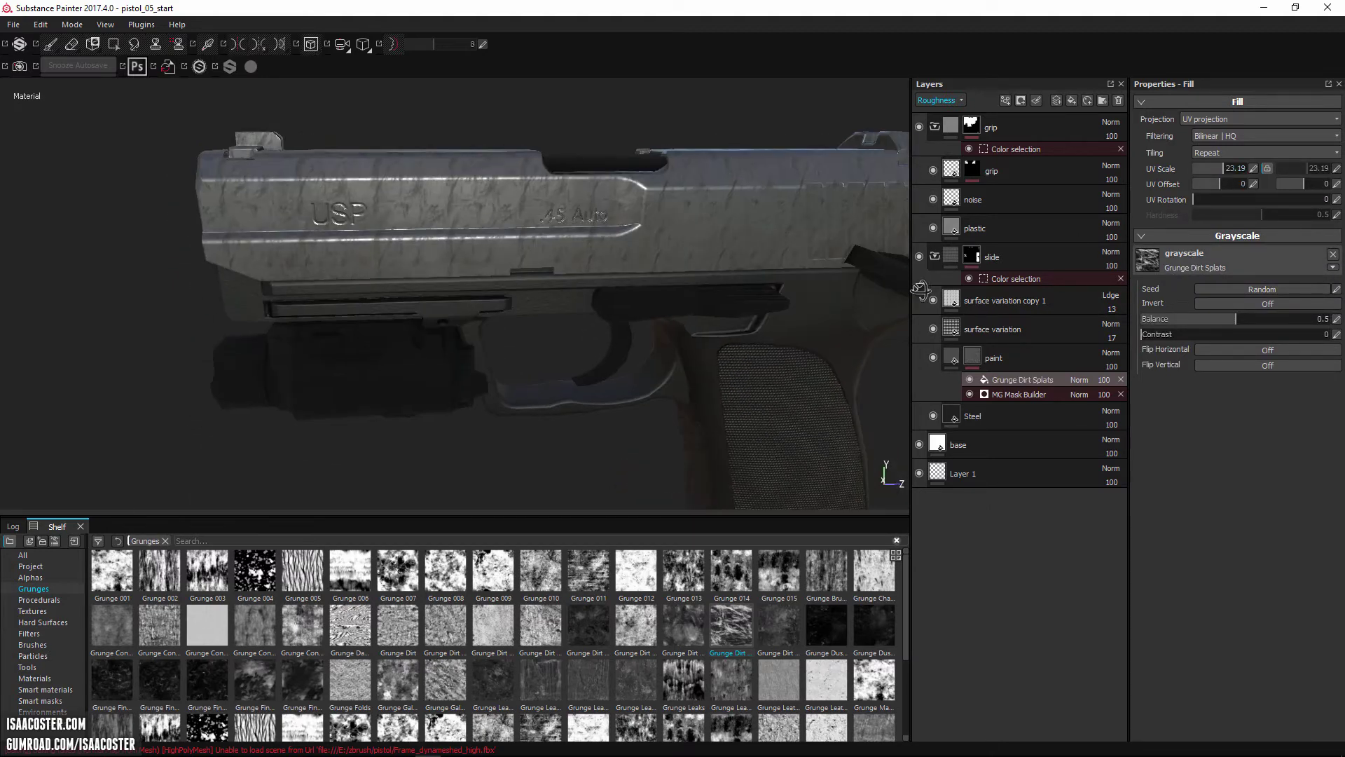
{"action": "left_click", "coordinate": [1083, 379]}
{"action": "left_click", "coordinate": [1120, 130]}
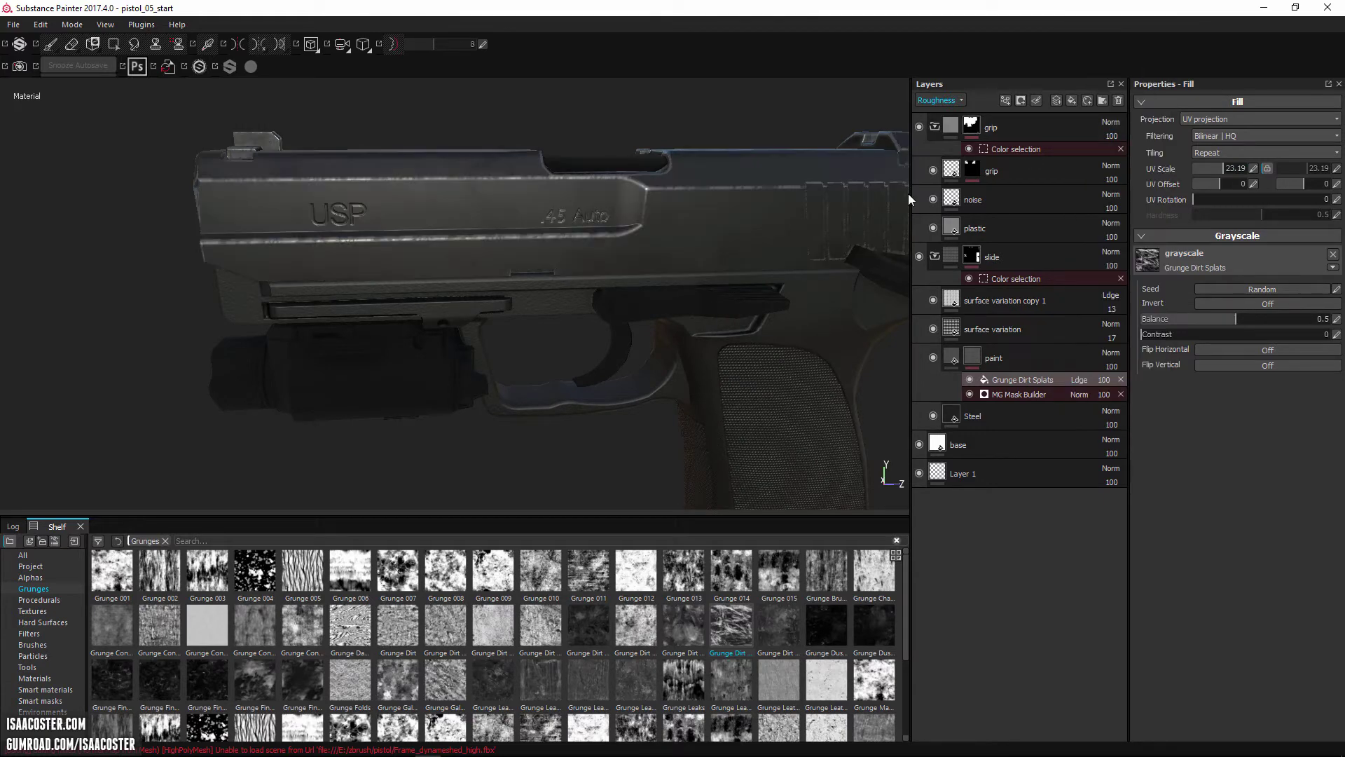
{"action": "left_click_drag", "start_coordinate": [908, 194], "coordinate": [579, 334], "text": "alt"}
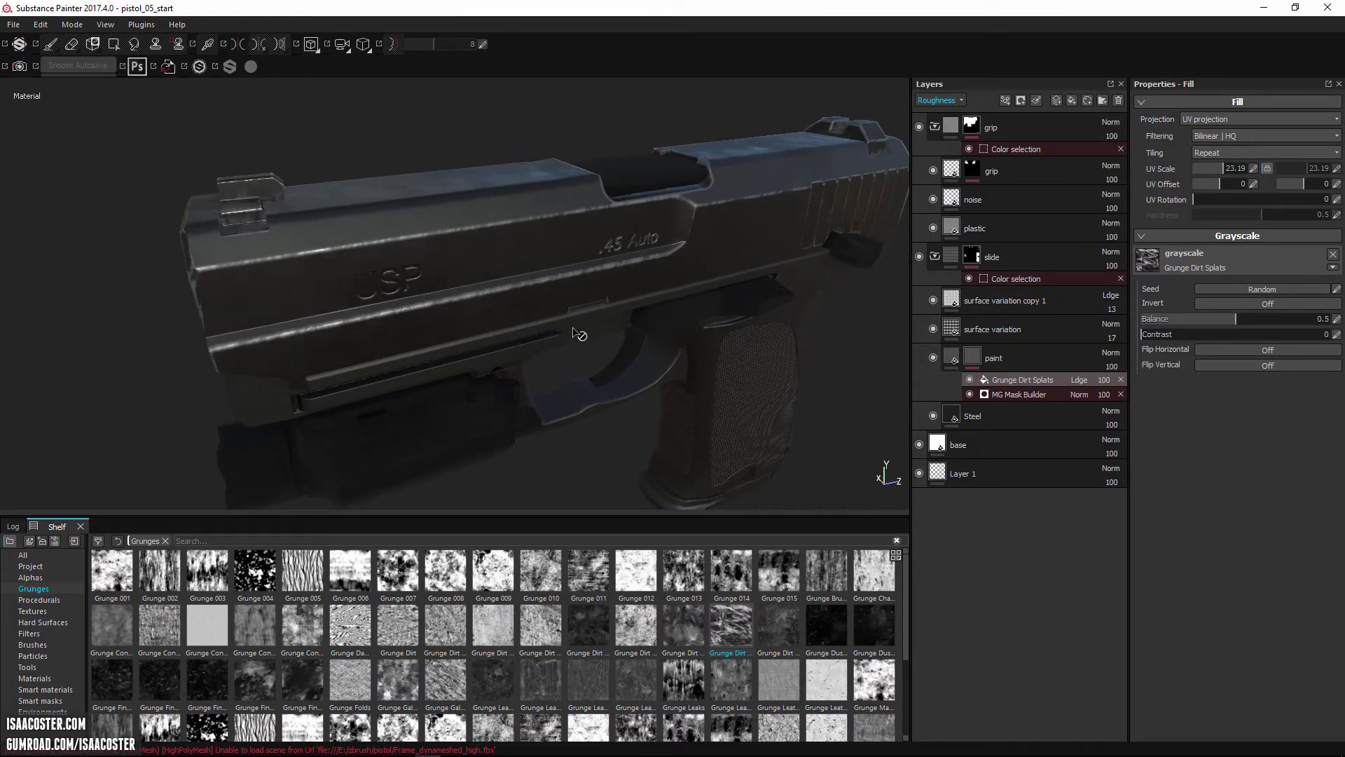
{"action": "right_click_drag", "start_coordinate": [574, 334], "coordinate": [571, 358], "text": "alt"}
{"action": "left_click_drag", "start_coordinate": [532, 329], "coordinate": [489, 276], "text": "alt"}
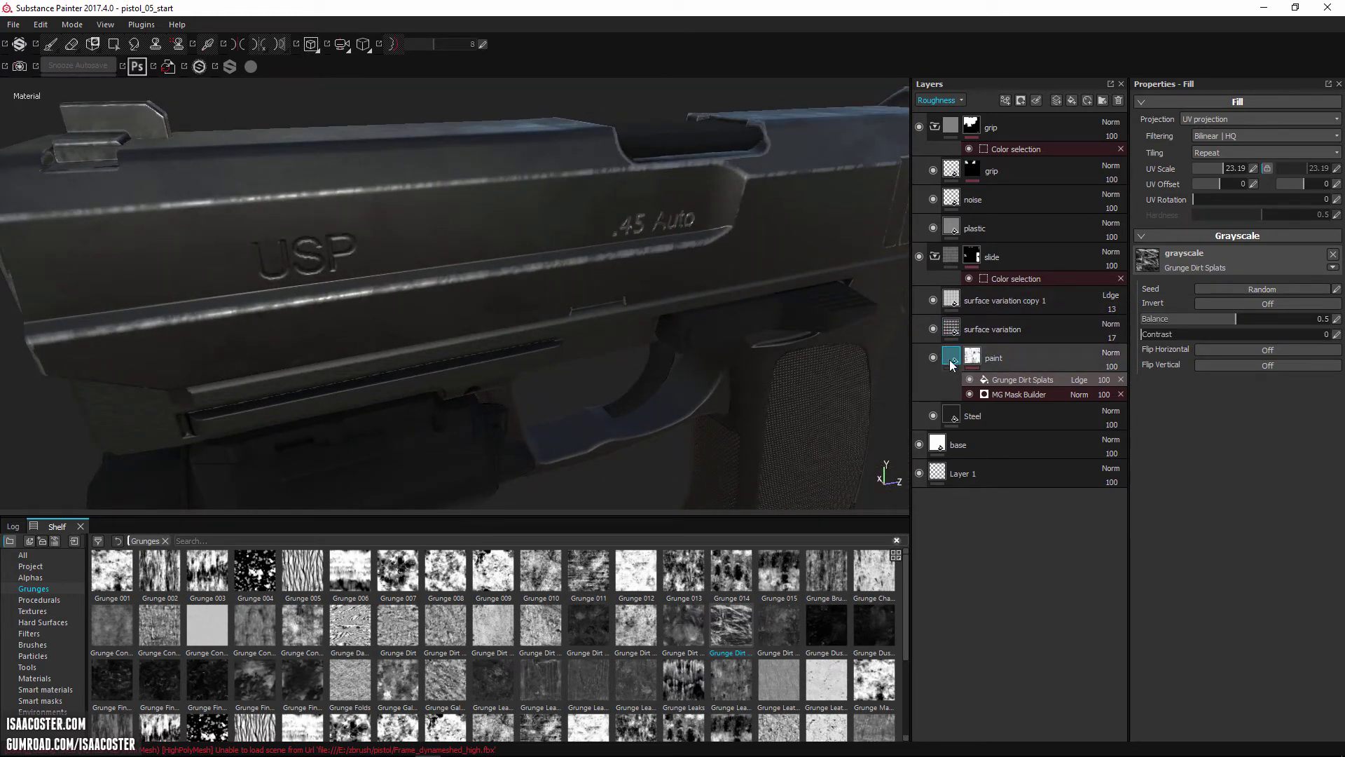
Step: Add another fill to the paint layer's mask, apply Grunge 015 to its grayscale, and set its UV Scale to 21.61
{"action": "left_click_drag", "start_coordinate": [604, 295], "coordinate": [802, 264], "text": "alt"}
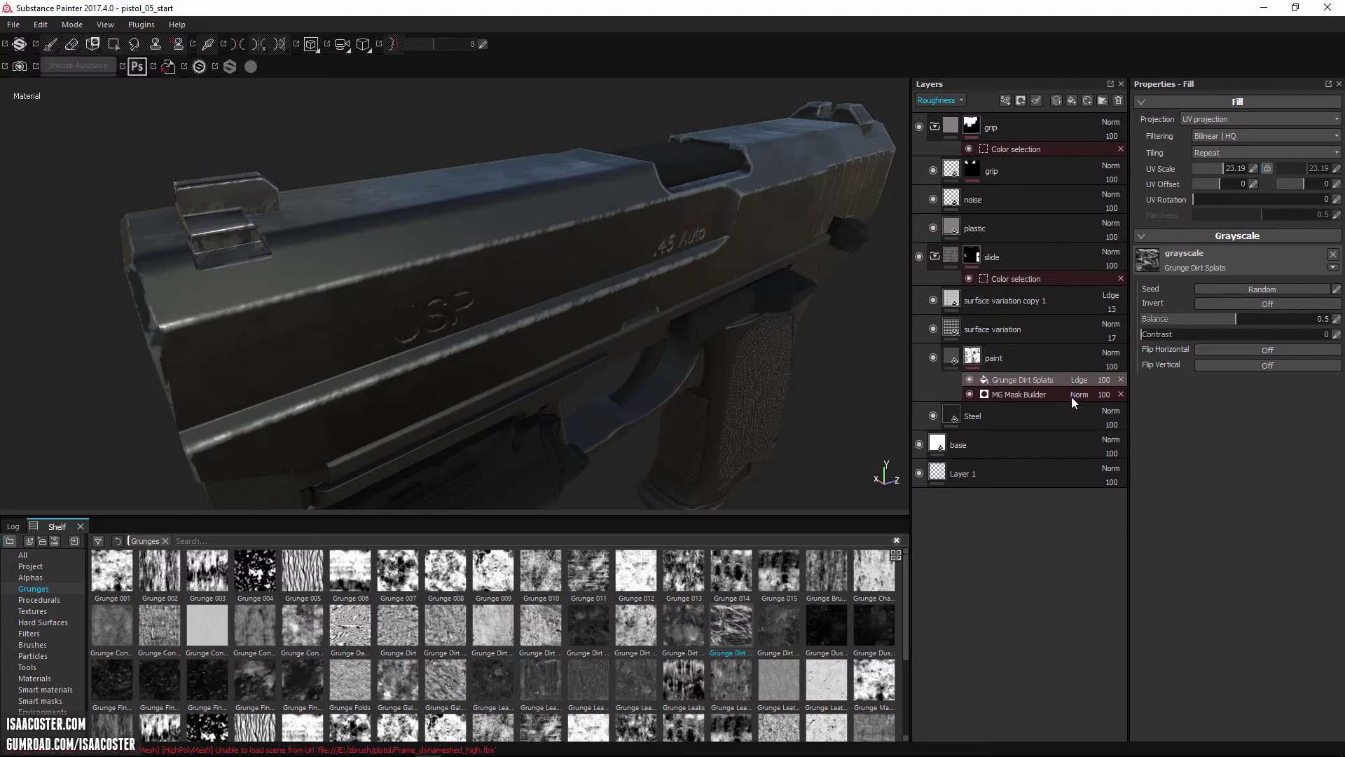
{"action": "right_click", "coordinate": [978, 361]}
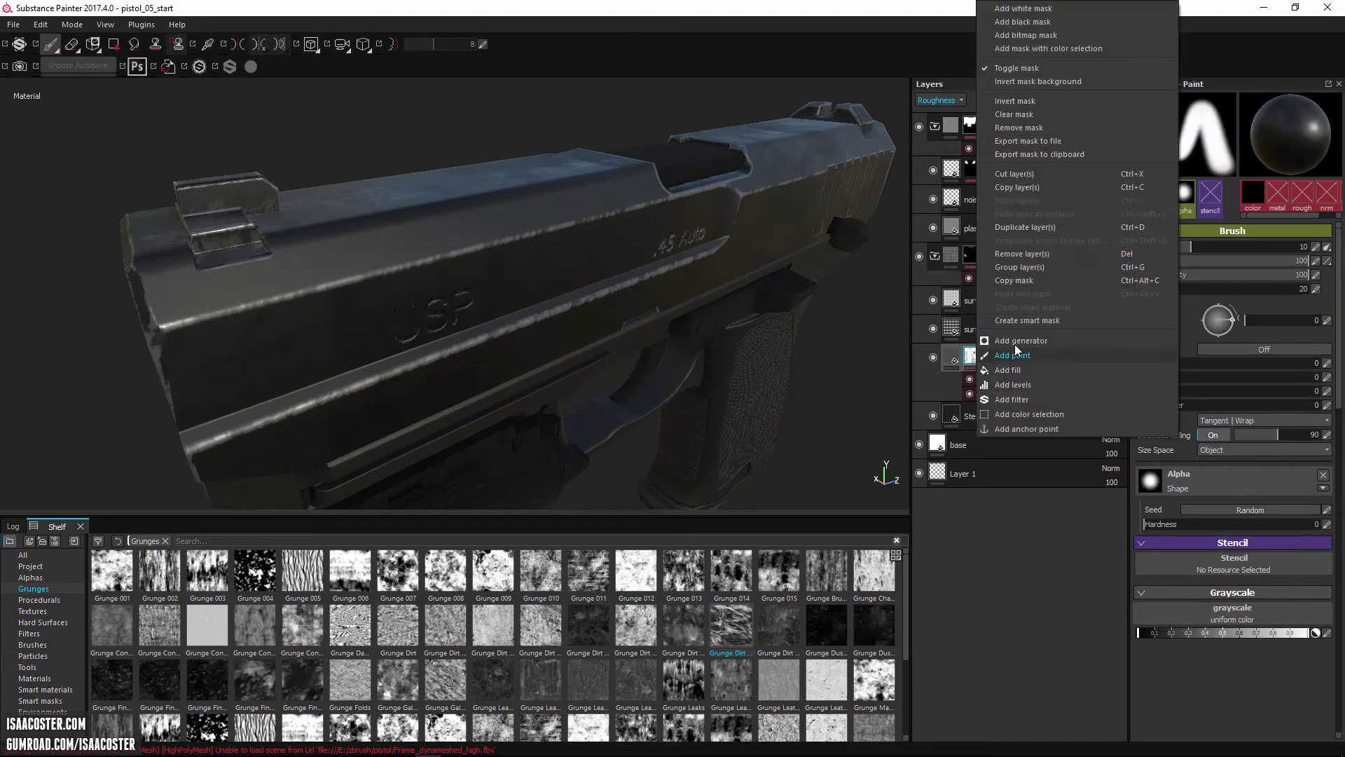
{"action": "left_click", "coordinate": [1033, 368]}
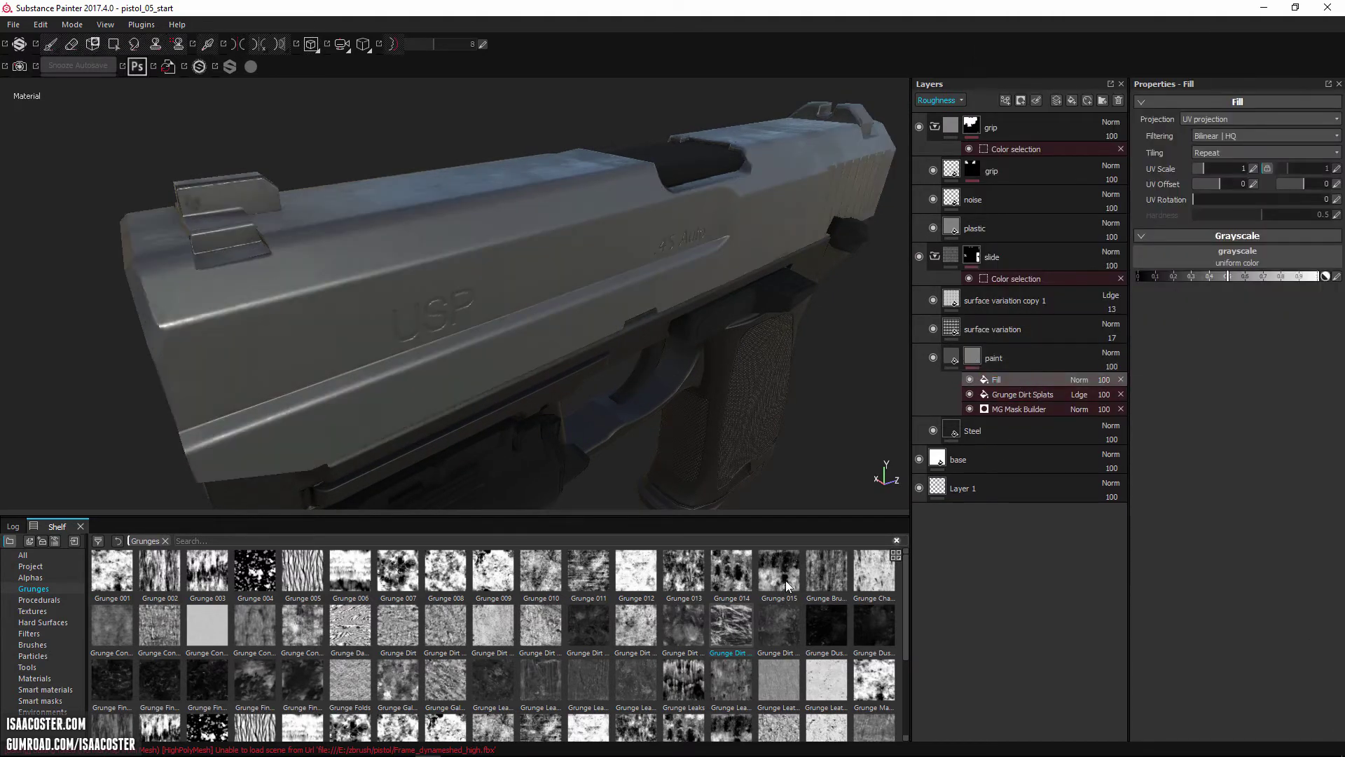
{"action": "left_click_drag", "start_coordinate": [1008, 414], "coordinate": [1200, 264]}
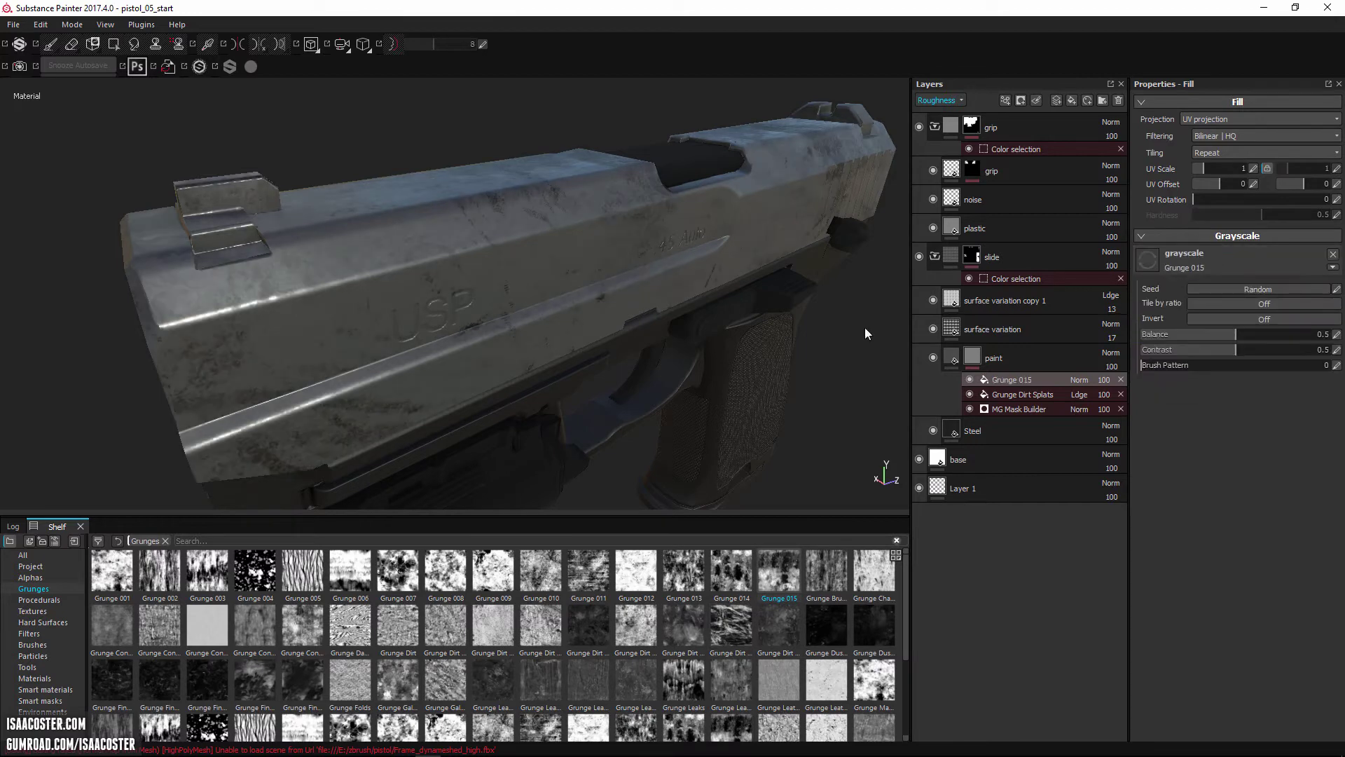
{"action": "left_click_drag", "start_coordinate": [671, 364], "coordinate": [604, 356], "text": "alt"}
{"action": "left_click_drag", "start_coordinate": [1212, 166], "coordinate": [1218, 167]}
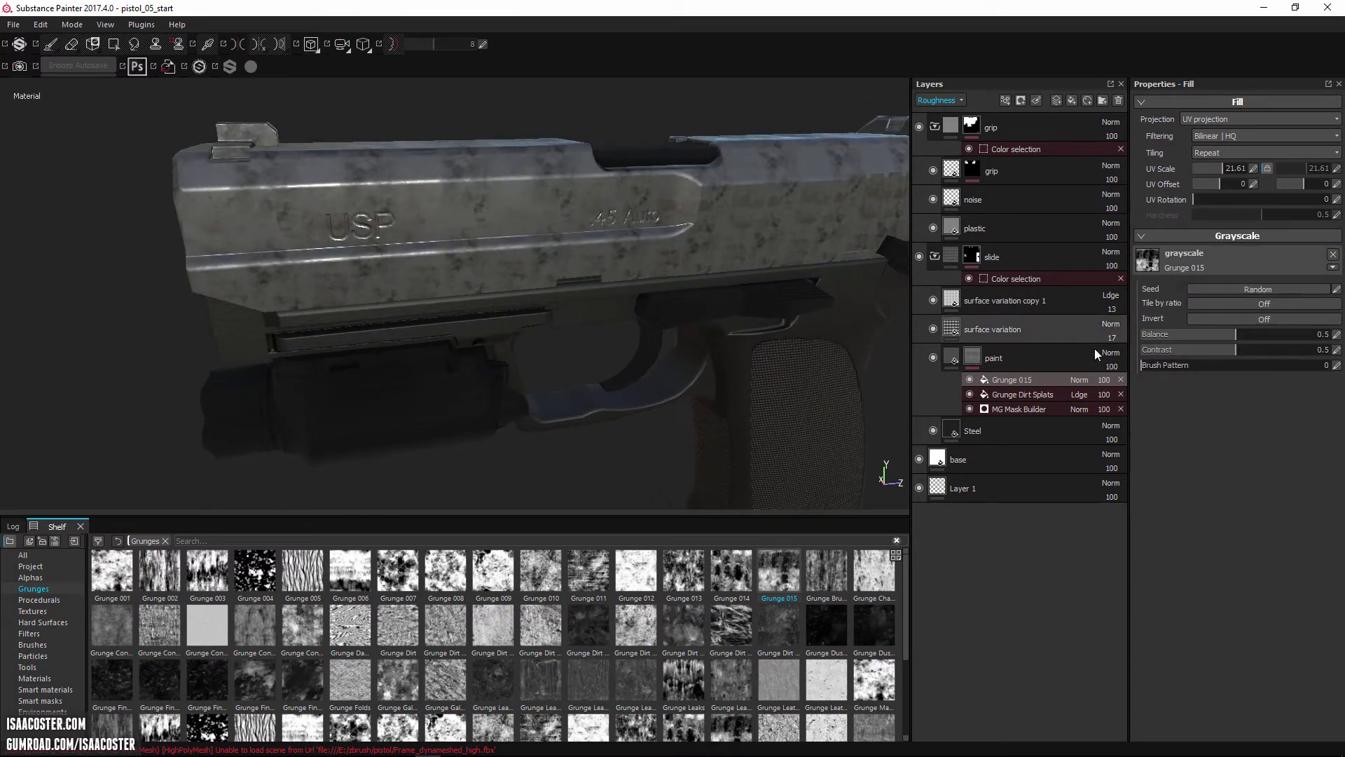
Step: Try the Subtract, Overlay and Screen blend modes on the Grunge 015 fill and compare their effect on the slide's edges
{"action": "left_click", "coordinate": [1082, 380]}
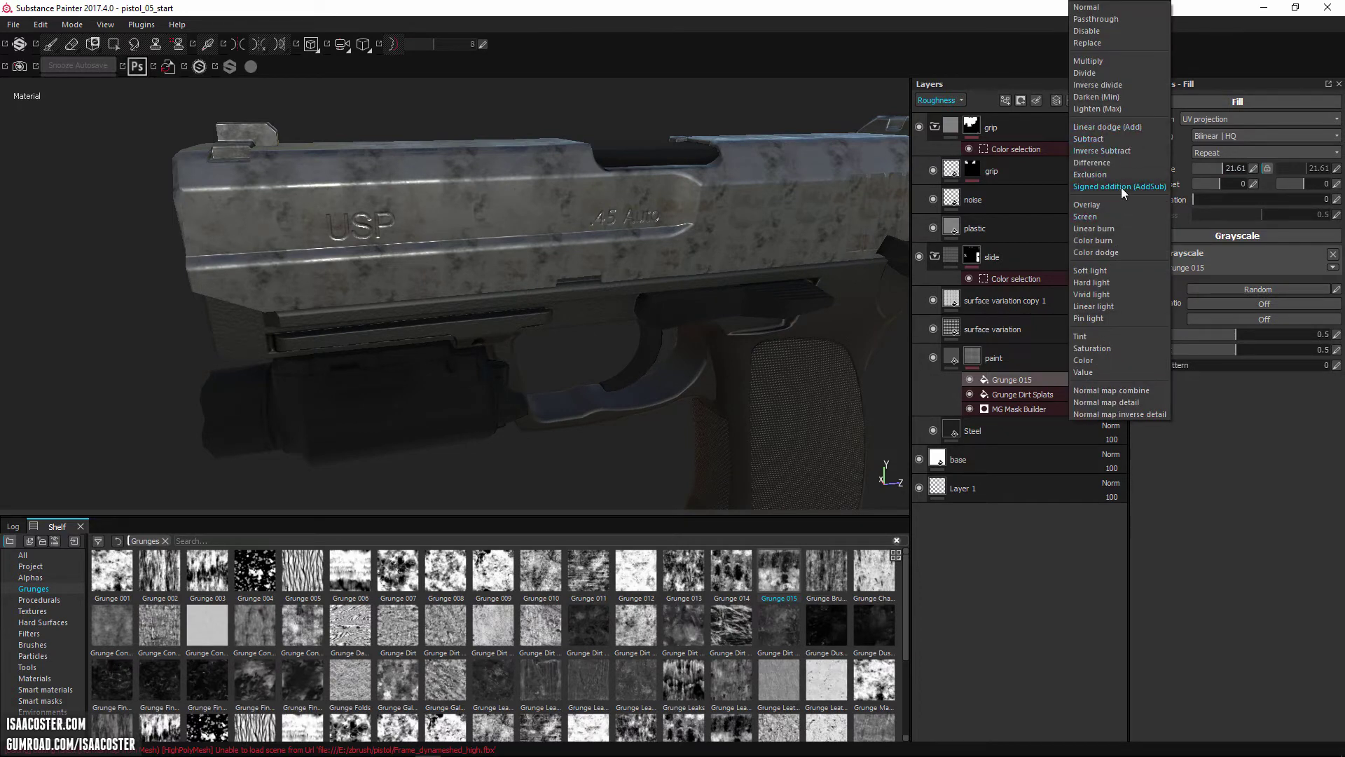
{"action": "left_click", "coordinate": [1096, 139]}
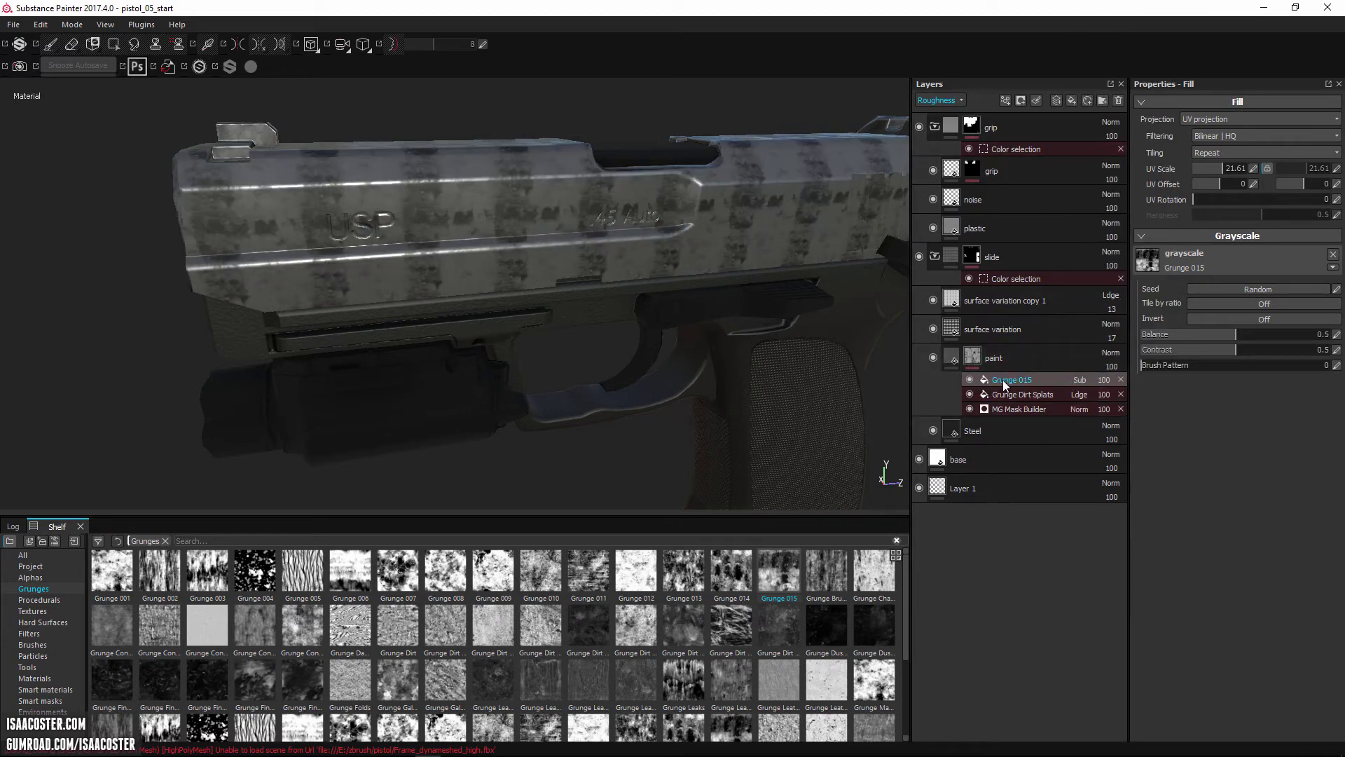
{"action": "left_click", "coordinate": [1081, 380]}
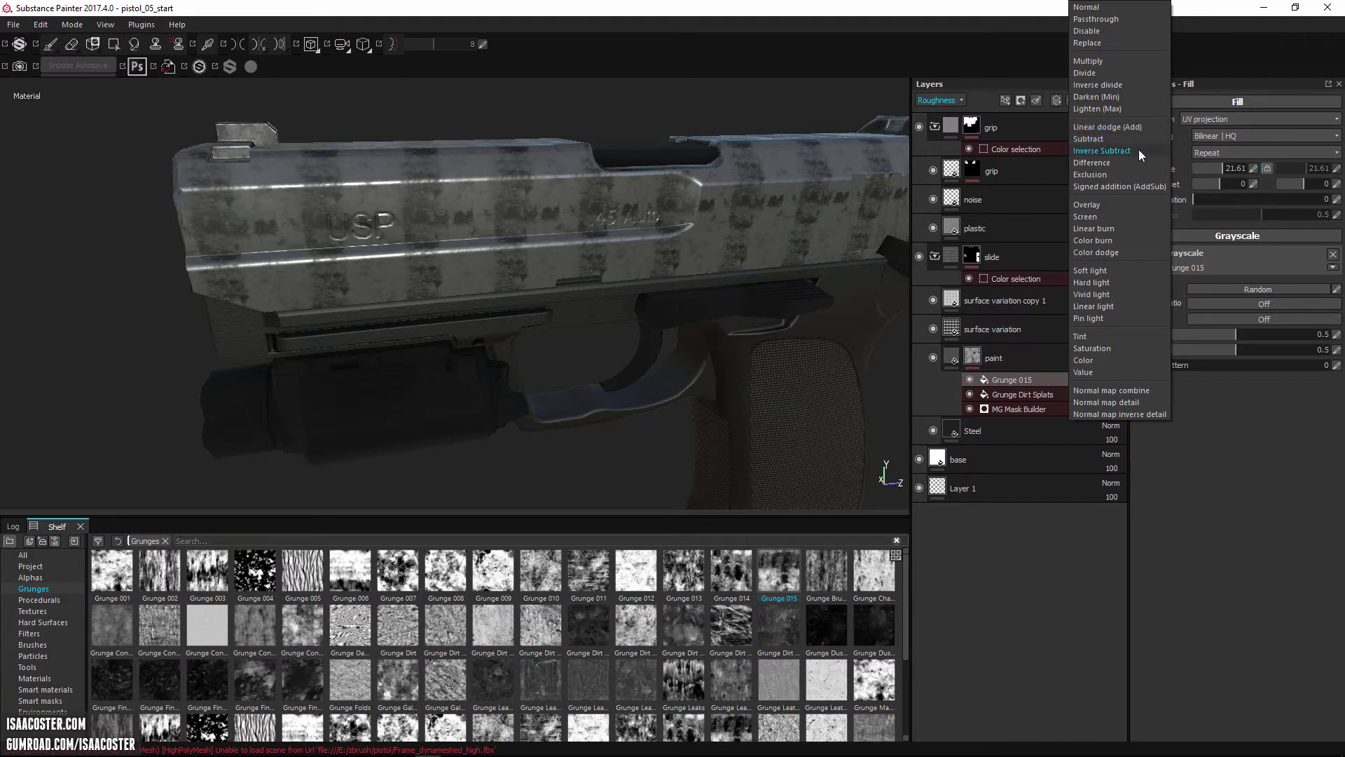
{"action": "left_click", "coordinate": [1097, 206]}
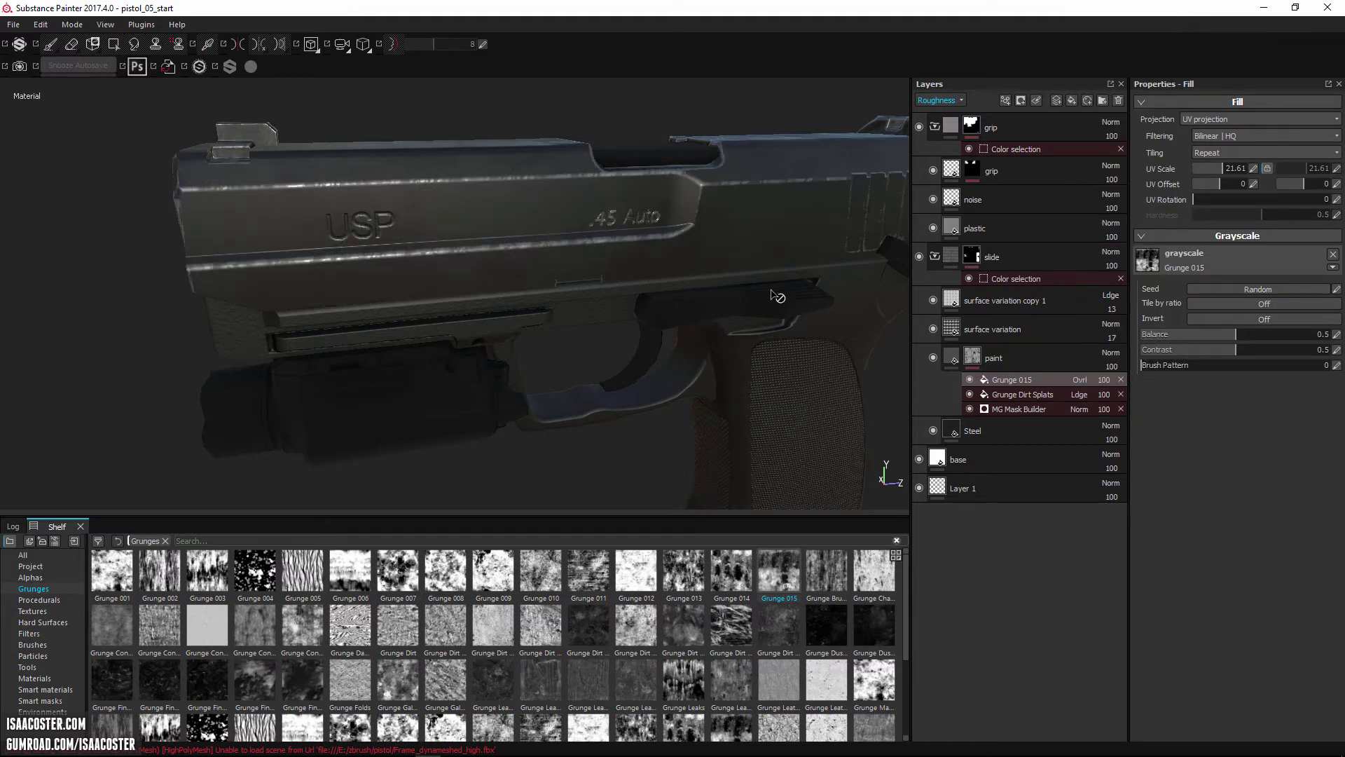
{"action": "right_click_drag", "start_coordinate": [777, 296], "coordinate": [687, 279], "text": "shift"}
{"action": "left_click_drag", "start_coordinate": [688, 278], "coordinate": [749, 298], "text": "alt"}
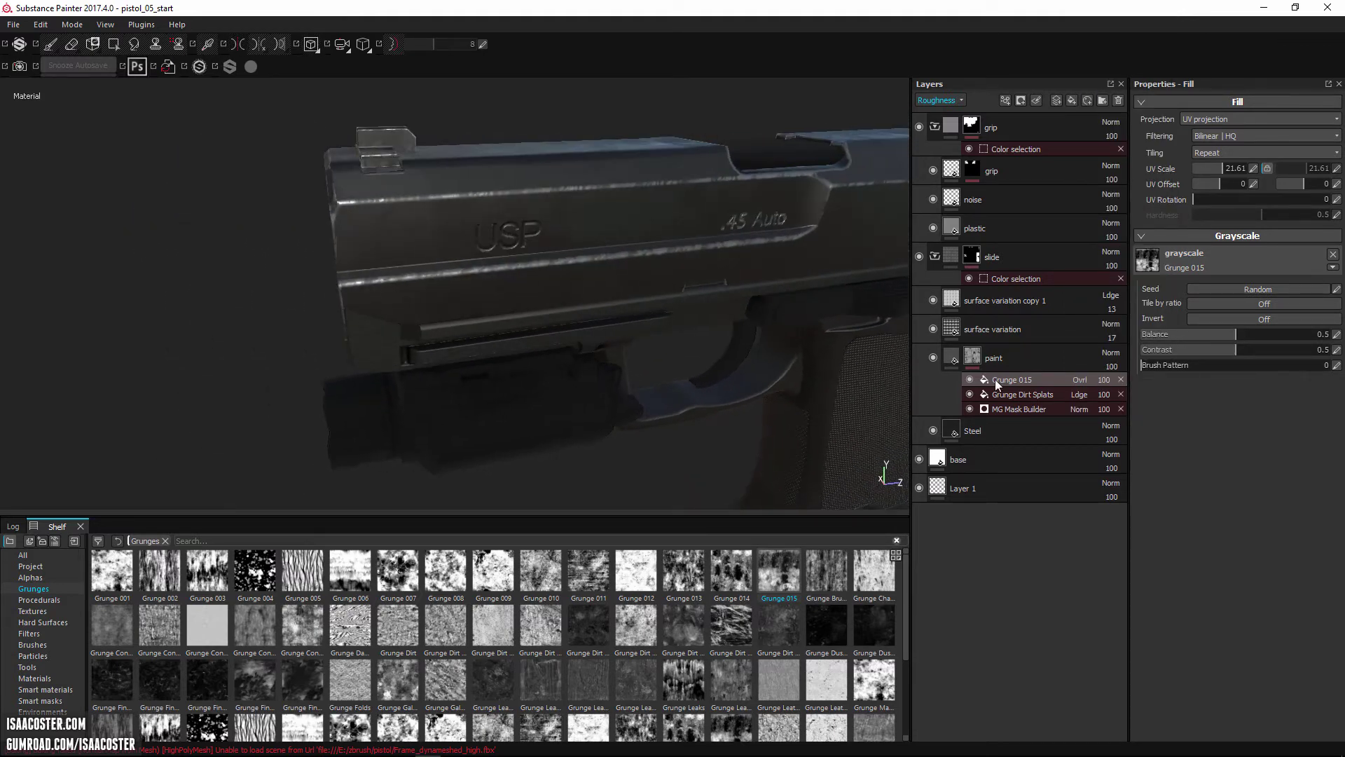
{"action": "left_click", "coordinate": [1078, 380]}
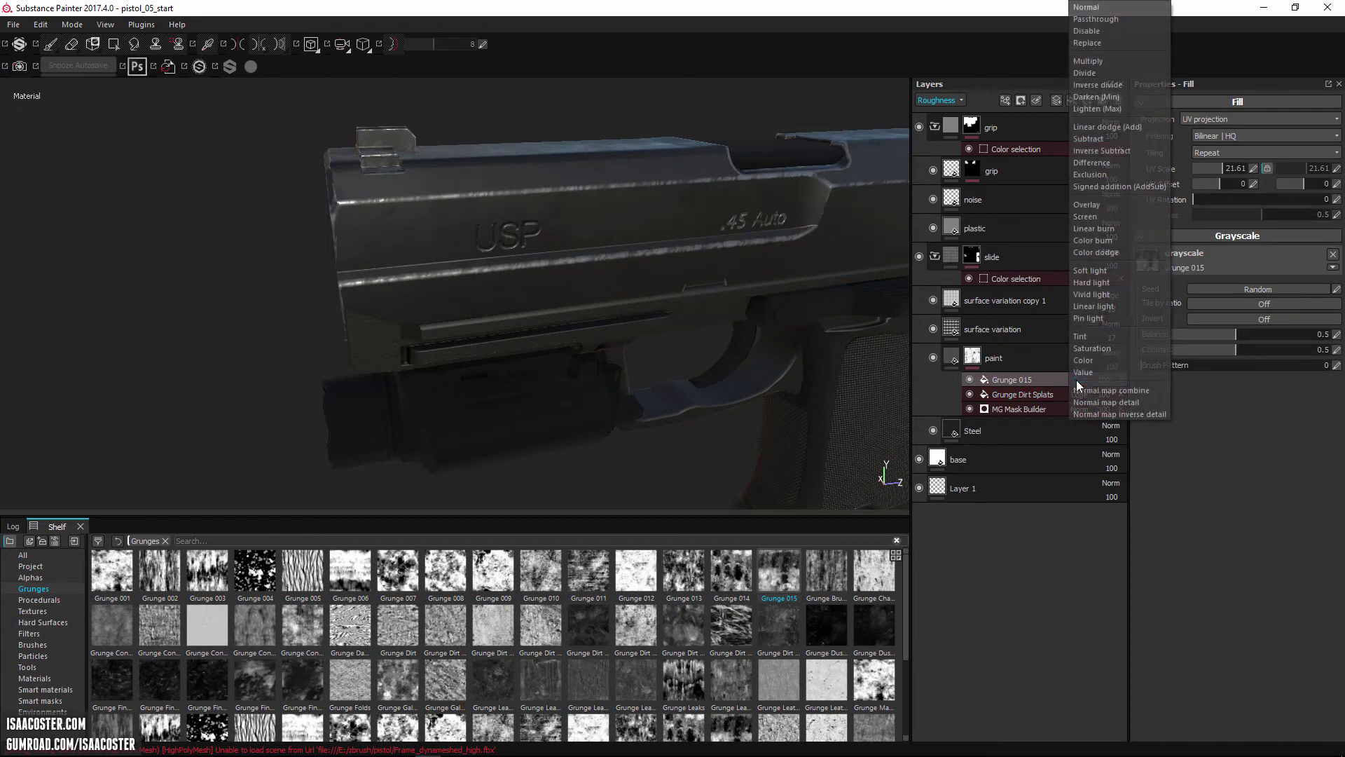
{"action": "left_click", "coordinate": [1095, 215]}
{"action": "left_click_drag", "start_coordinate": [831, 285], "coordinate": [742, 303], "text": "alt"}
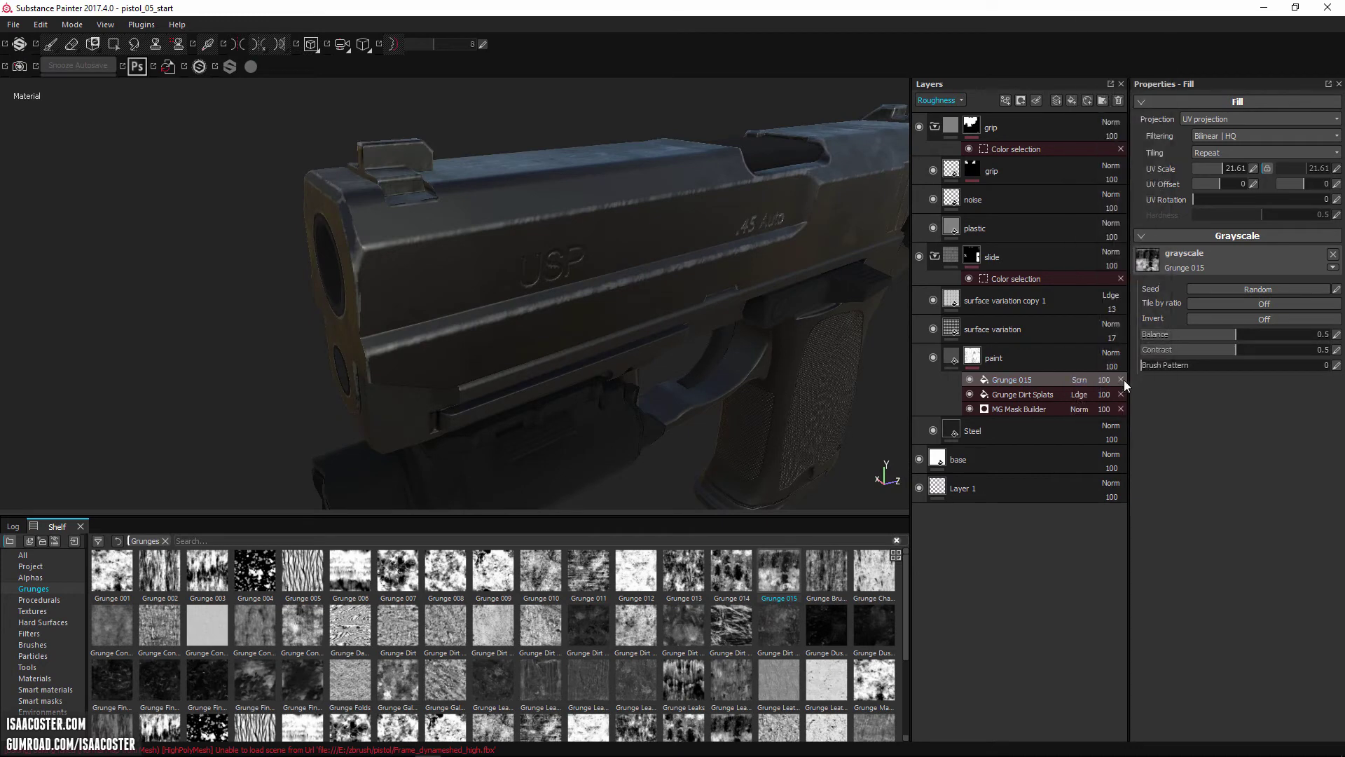
Step: Set the Grunge 015 fill's blend mode to Divide and check the slide's worn edges
{"action": "left_click", "coordinate": [1083, 380]}
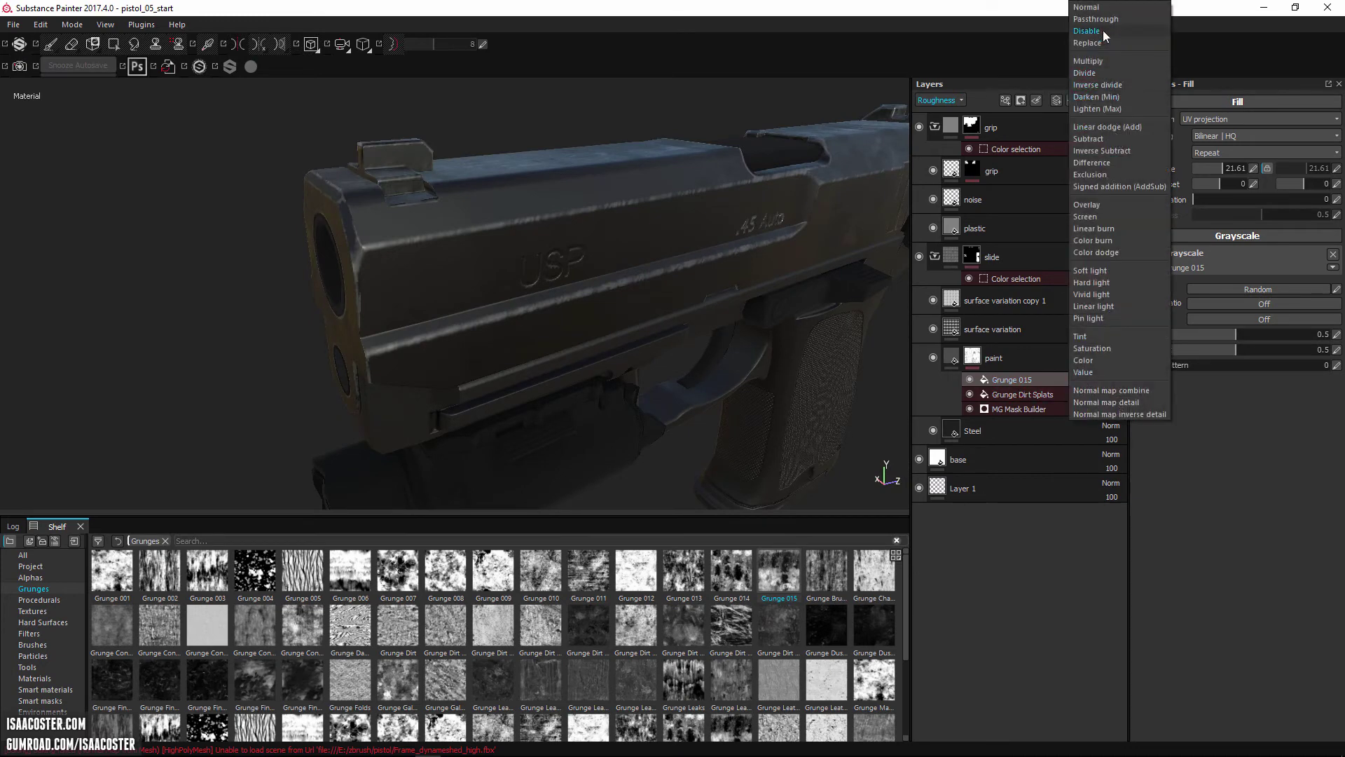
{"action": "left_click", "coordinate": [1100, 70]}
{"action": "left_click_drag", "start_coordinate": [845, 259], "coordinate": [806, 270], "text": "alt"}
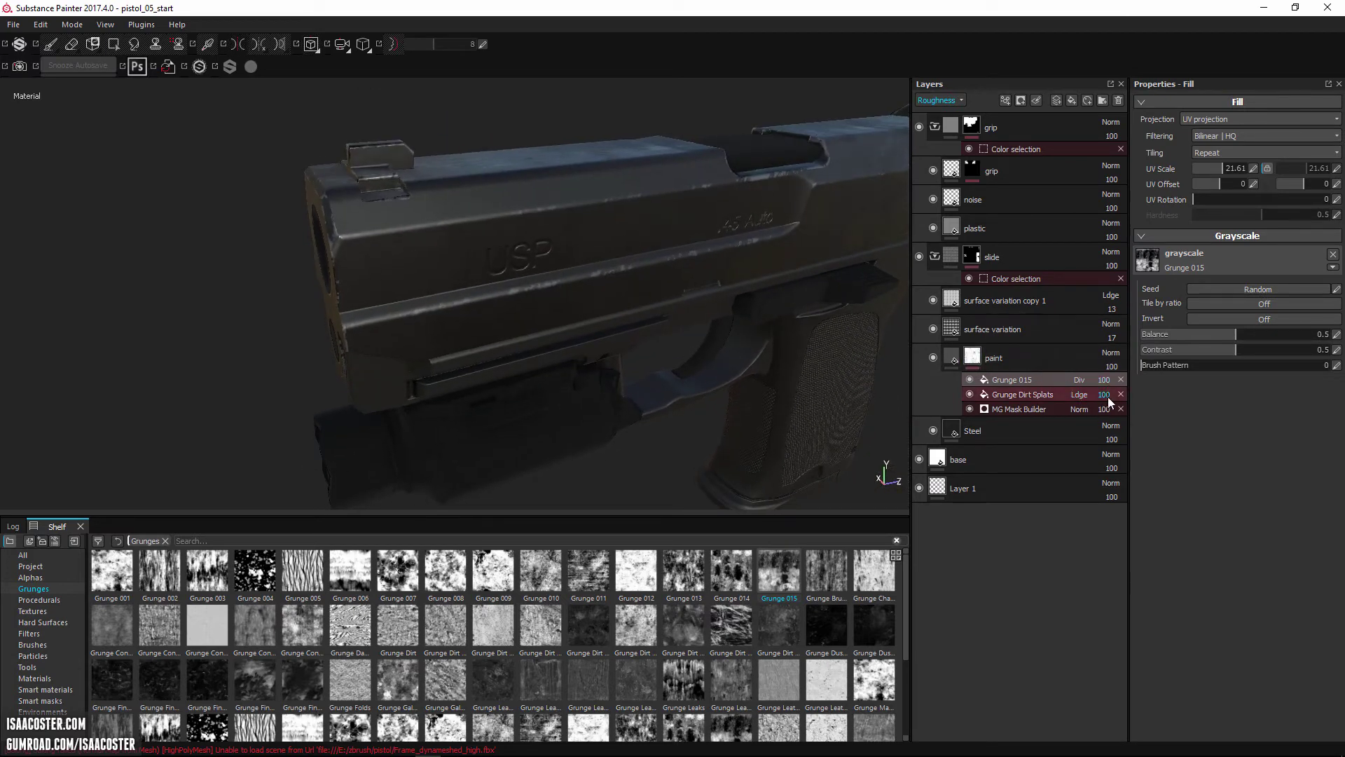
Step: Set the Grunge Dirt Splats fill's opacity to 34 and inspect the slide from several angles with the MG Mask Builder selected
{"action": "left_click", "coordinate": [1077, 410]}
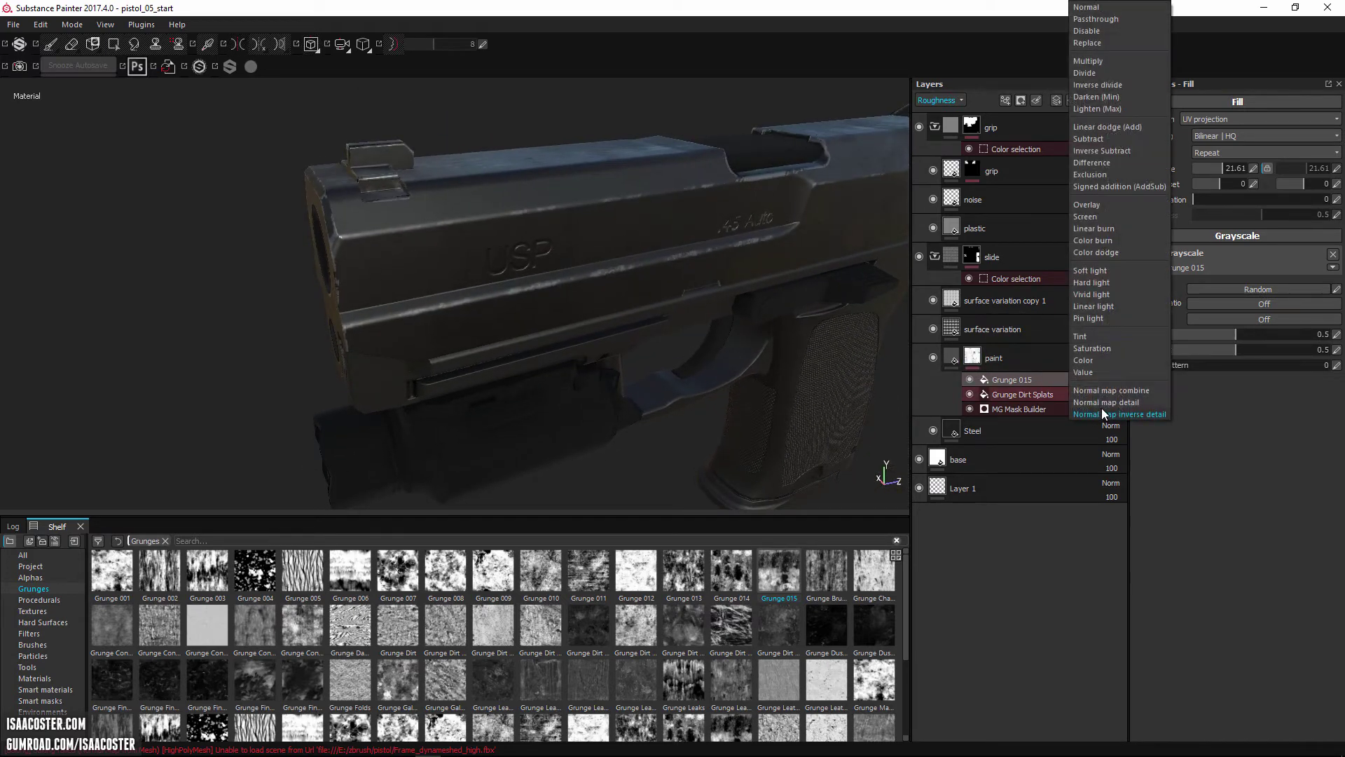
{"action": "left_click", "coordinate": [1006, 410]}
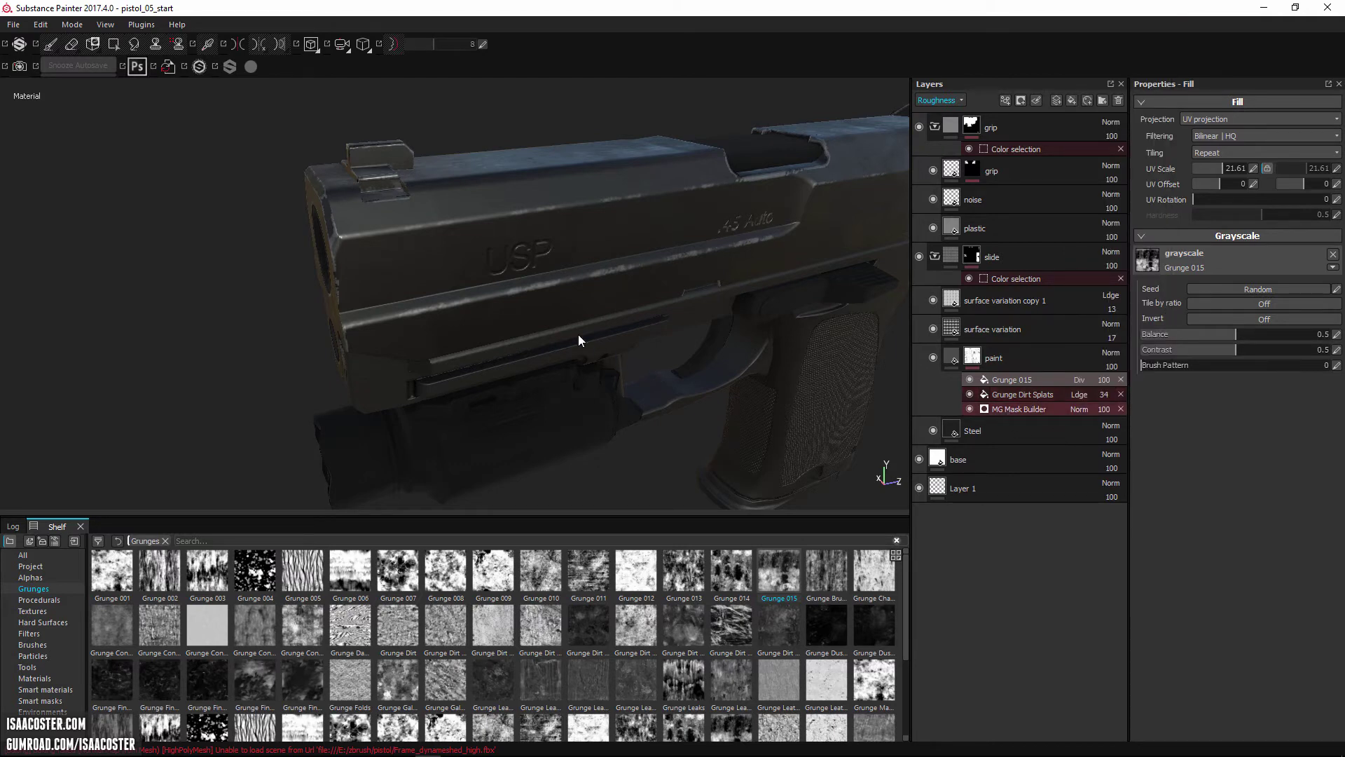
{"action": "left_click_drag", "start_coordinate": [578, 334], "coordinate": [399, 325], "text": "alt"}
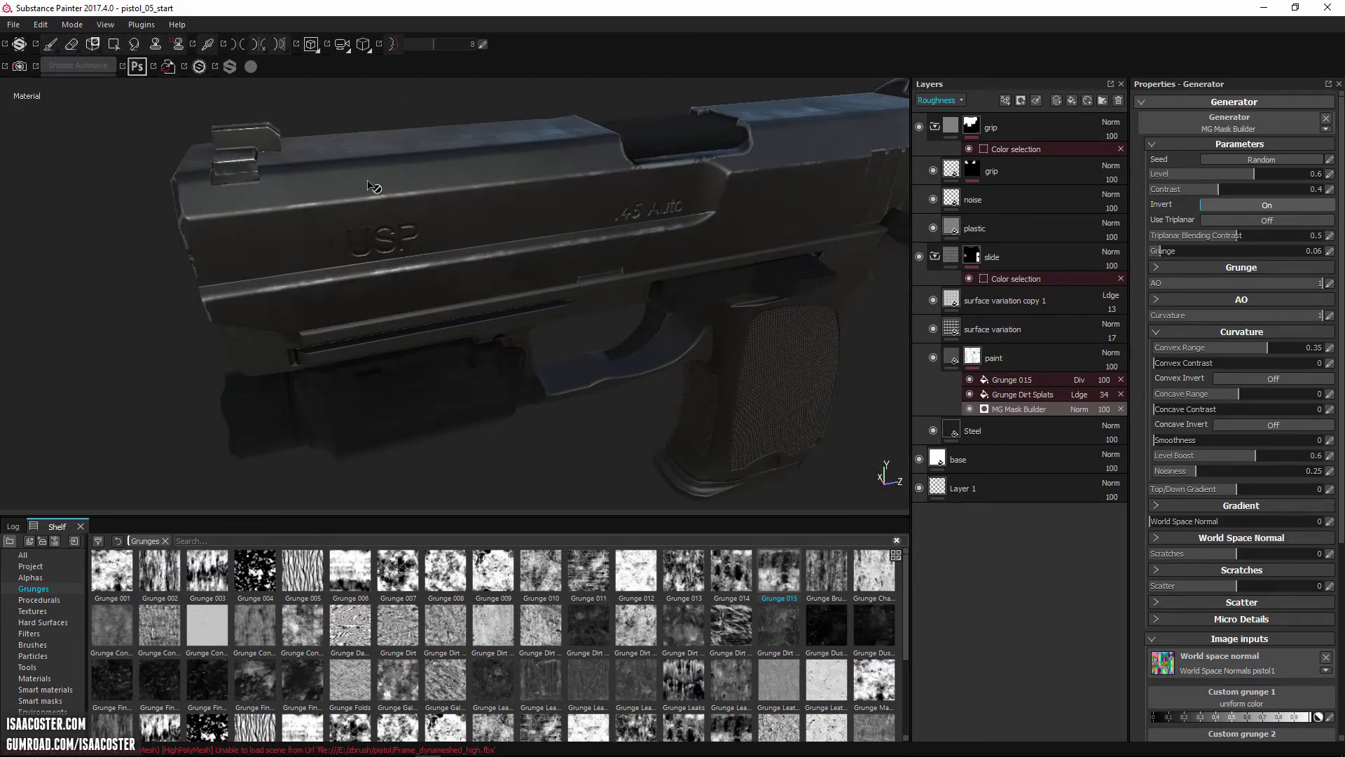
{"action": "left_click_drag", "start_coordinate": [374, 186], "coordinate": [658, 296], "text": "alt"}
Step: Add a paint effect above the Grunge 015 fill in the paint layer's mask and choose the Dirt 2 brush
{"action": "left_click", "coordinate": [1023, 379]}
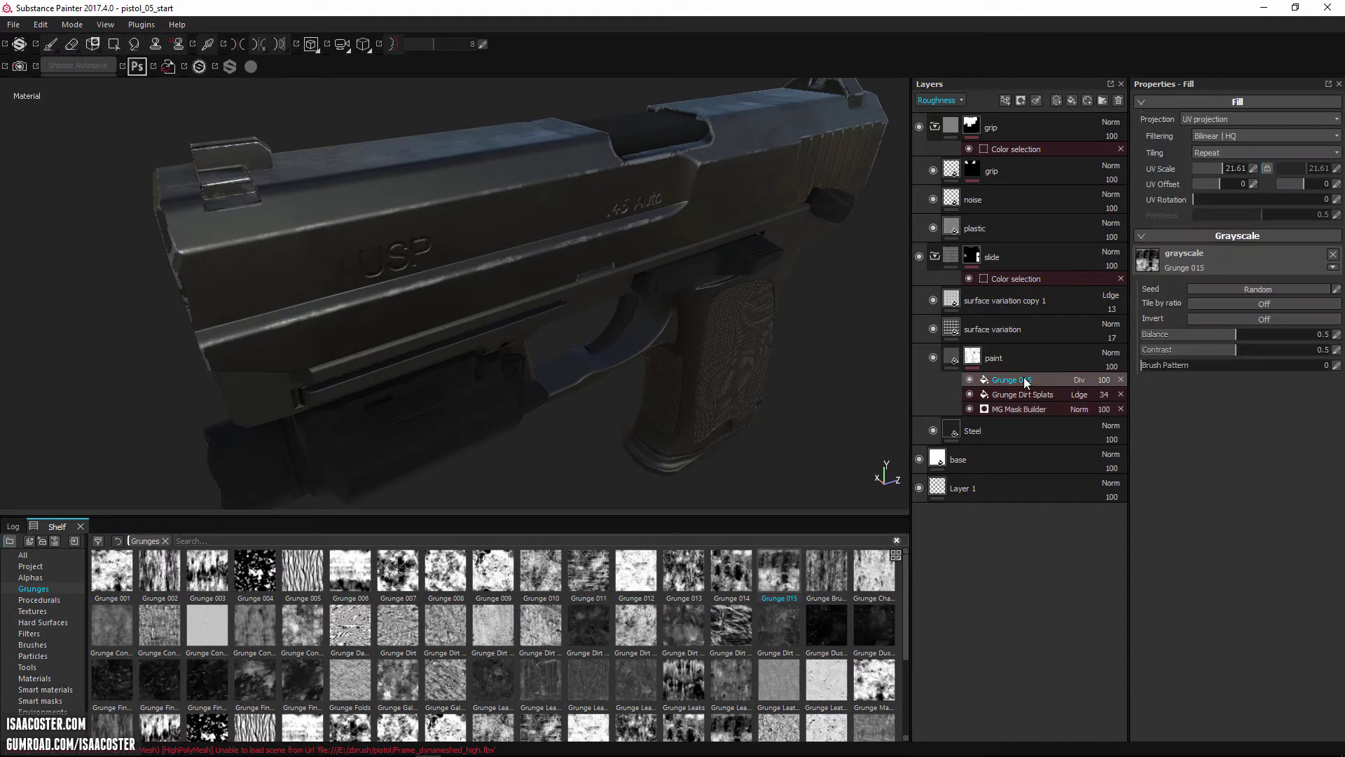
{"action": "right_click", "coordinate": [1024, 378]}
{"action": "left_click", "coordinate": [1082, 401]}
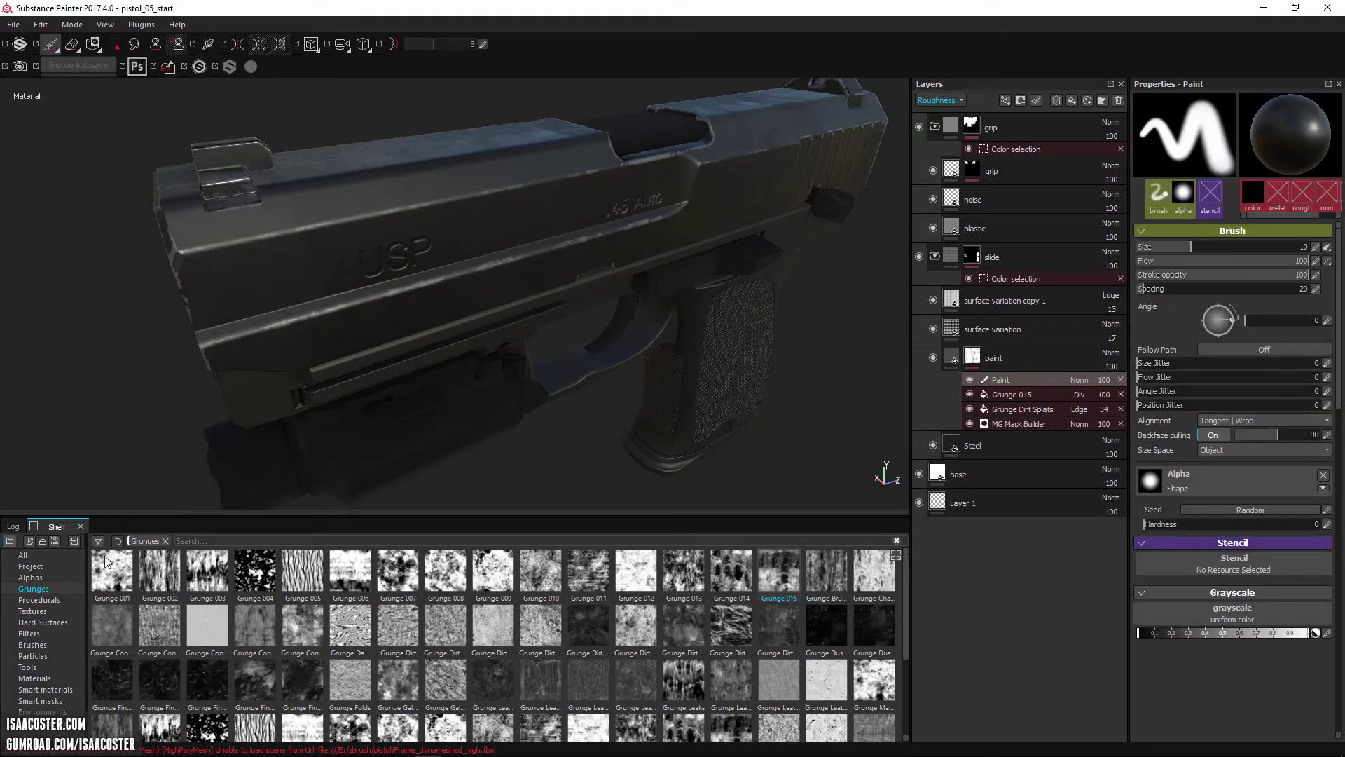
{"action": "left_click", "coordinate": [31, 644]}
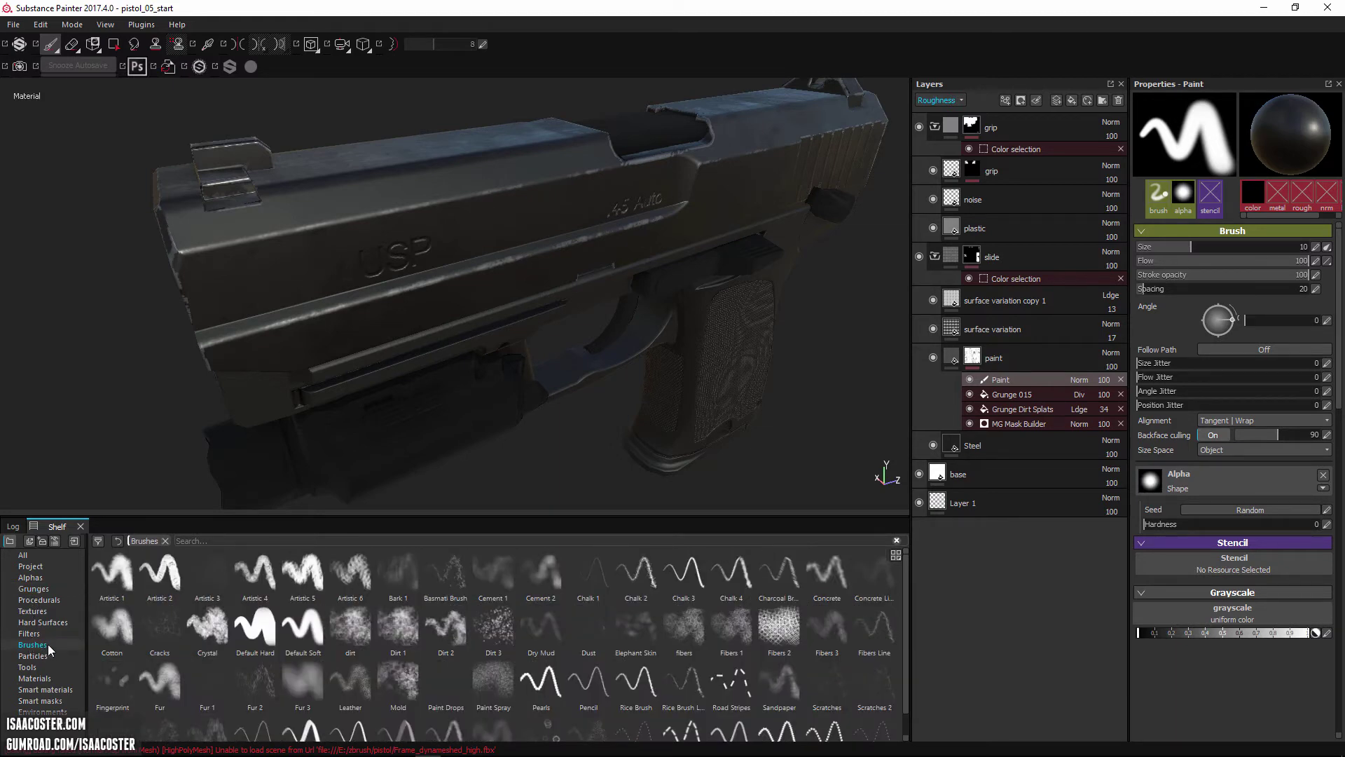
{"action": "left_click", "coordinate": [457, 624]}
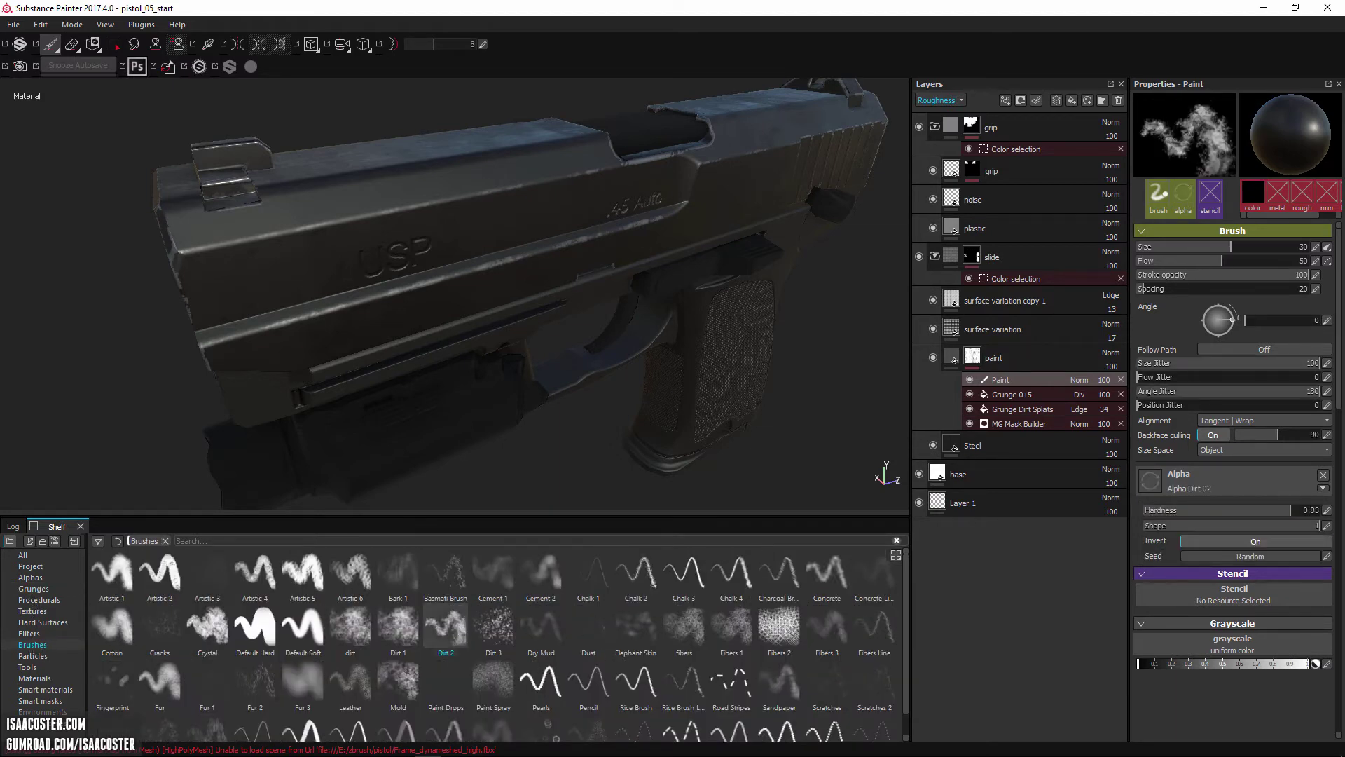
Step: Try different Dirt 2 brush sizes over the slide, from about 8.66 to 42.8
{"action": "mouse_move", "coordinate": [515, 261]}
{"action": "left_mouse_down", "text": "alt"}
{"action": "mouse_move", "coordinate": [561, 252]}
{"action": "mouse_move", "coordinate": [546, 260]}
{"action": "left_mouse_up", "text": "alt"}
{"action": "right_click_drag", "start_coordinate": [557, 251], "coordinate": [539, 250], "text": "ctrl"}
{"action": "mouse_move", "coordinate": [560, 249]}
{"action": "left_mouse_down", "text": "alt"}
{"action": "mouse_move", "coordinate": [588, 243]}
{"action": "mouse_move", "coordinate": [561, 182]}
{"action": "mouse_move", "coordinate": [506, 186]}
{"action": "mouse_move", "coordinate": [509, 229]}
{"action": "mouse_move", "coordinate": [594, 258]}
{"action": "left_mouse_up", "text": "alt"}
{"action": "key", "text": "ctrl+z"}
{"action": "left_click_drag", "start_coordinate": [447, 247], "coordinate": [462, 245], "text": "alt"}
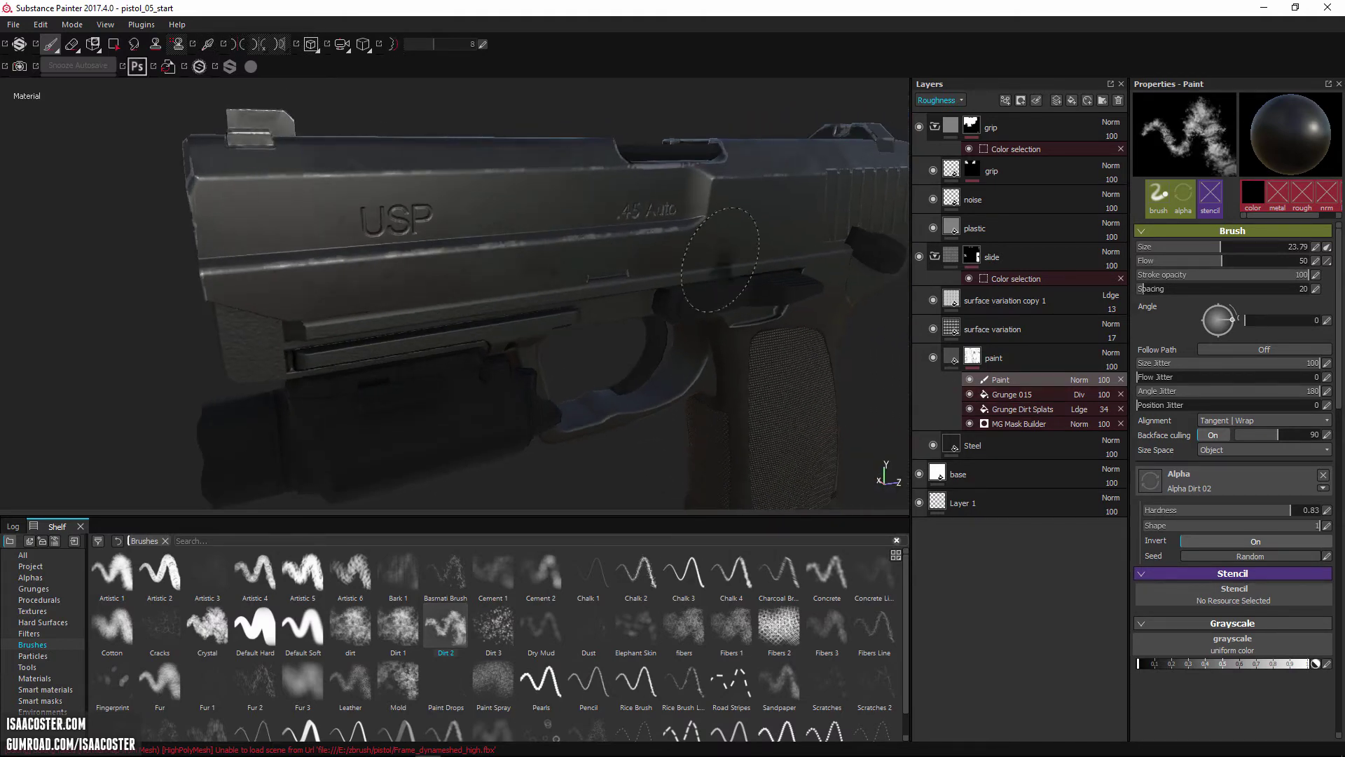
{"action": "mouse_move", "coordinate": [1190, 247]}
{"action": "left_mouse_down"}
{"action": "mouse_move", "coordinate": [1175, 249]}
{"action": "mouse_move", "coordinate": [1218, 250]}
{"action": "left_mouse_up"}
{"action": "left_click", "coordinate": [602, 204]}
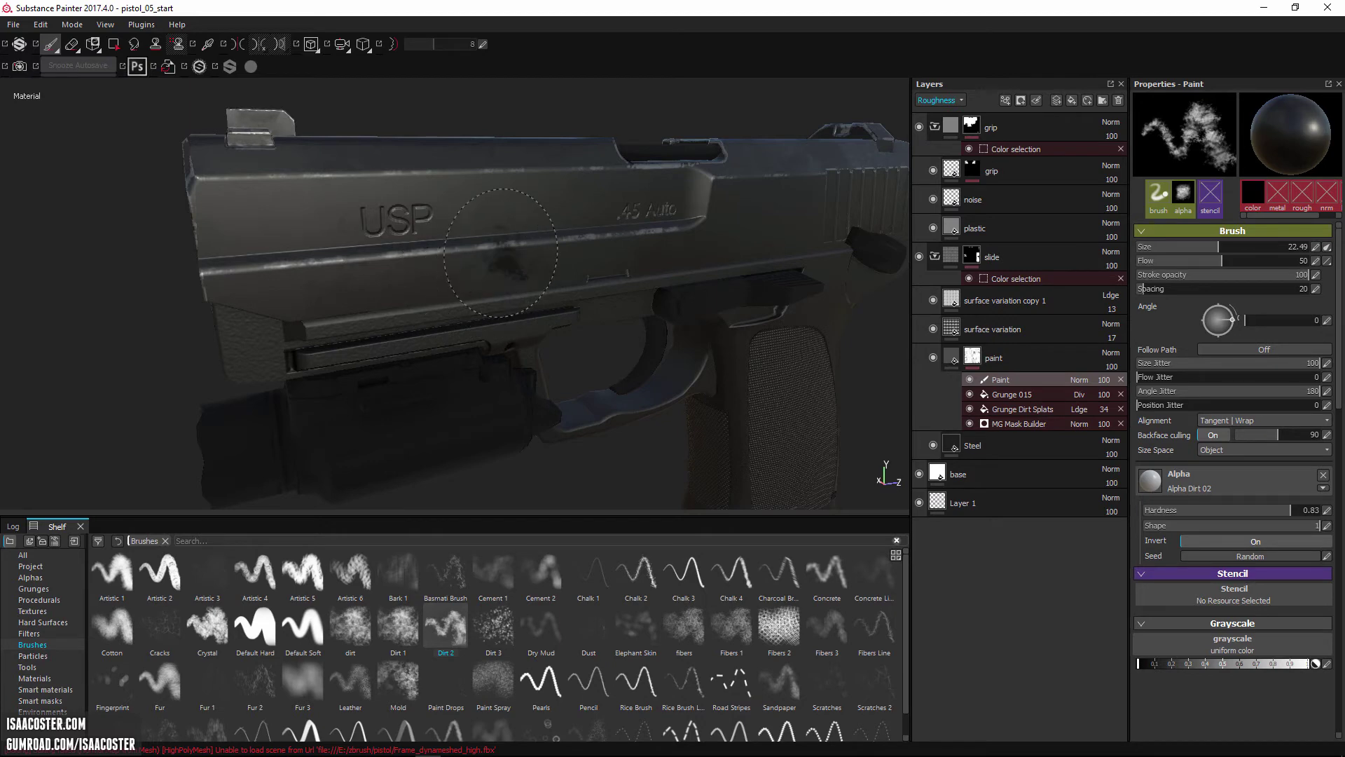
{"action": "mouse_move", "coordinate": [504, 215]}
{"action": "right_mouse_down", "text": "ctrl"}
{"action": "mouse_move", "coordinate": [484, 217]}
{"action": "mouse_move", "coordinate": [512, 222]}
{"action": "right_mouse_up", "text": "ctrl"}
{"action": "scroll", "coordinate": [512, 222], "scroll_direction": "up", "scroll_amount": 3}
{"action": "scroll", "coordinate": [512, 223], "scroll_direction": "down", "scroll_amount": 2}
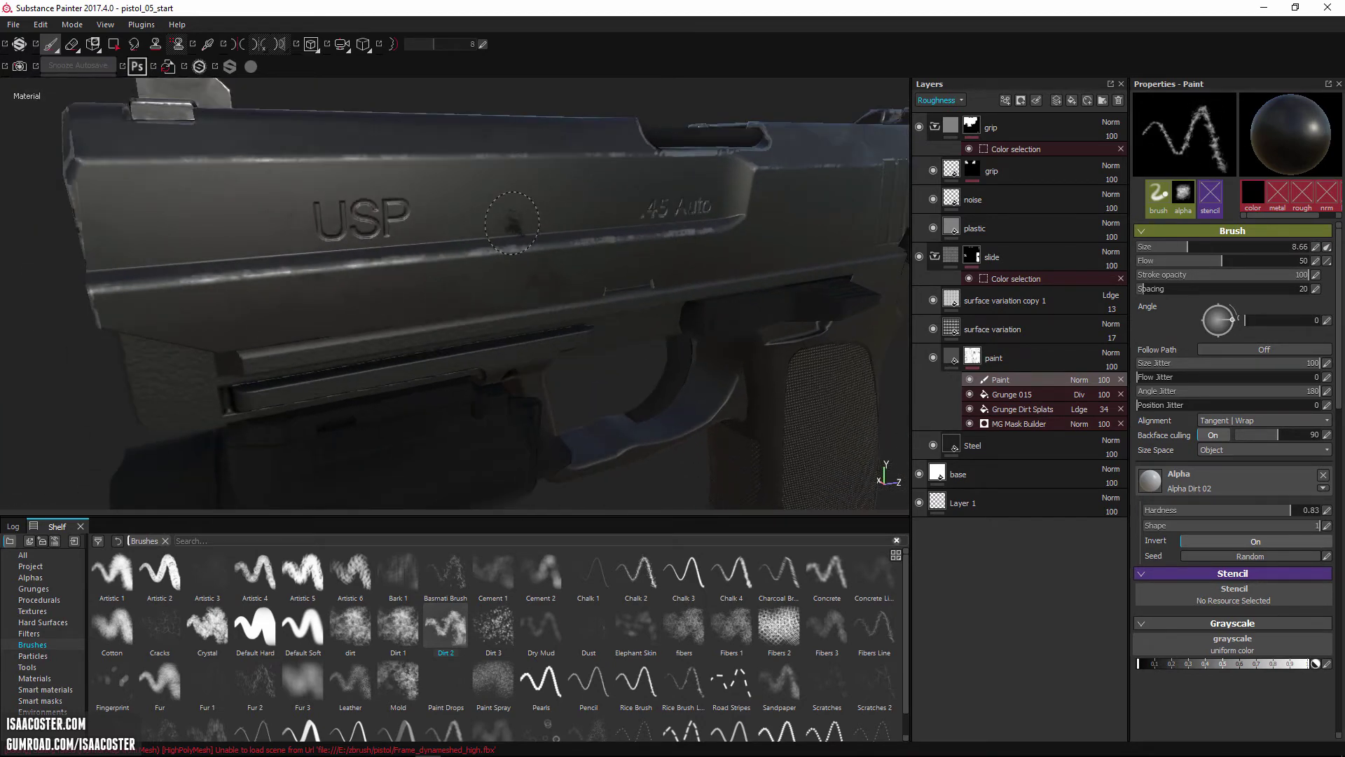
{"action": "mouse_move", "coordinate": [513, 223]}
{"action": "right_mouse_down", "text": "ctrl"}
{"action": "mouse_move", "coordinate": [574, 223]}
{"action": "mouse_move", "coordinate": [506, 219]}
{"action": "mouse_move", "coordinate": [518, 219]}
{"action": "right_mouse_up", "text": "ctrl"}
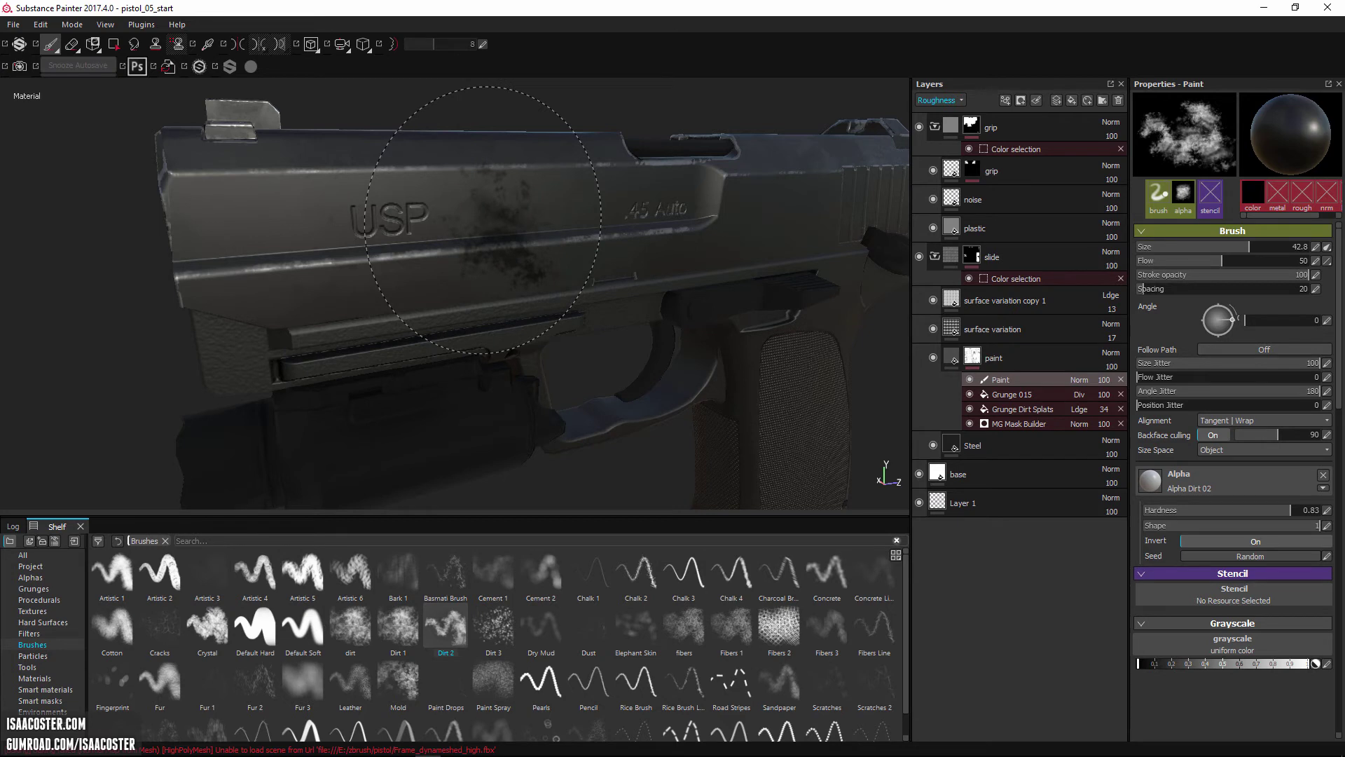
Step: Adjust the Dirt 2 brush to size 36.06, hardness 0.9, flow 53 and angle 359
{"action": "key", "text": "ctrl"}
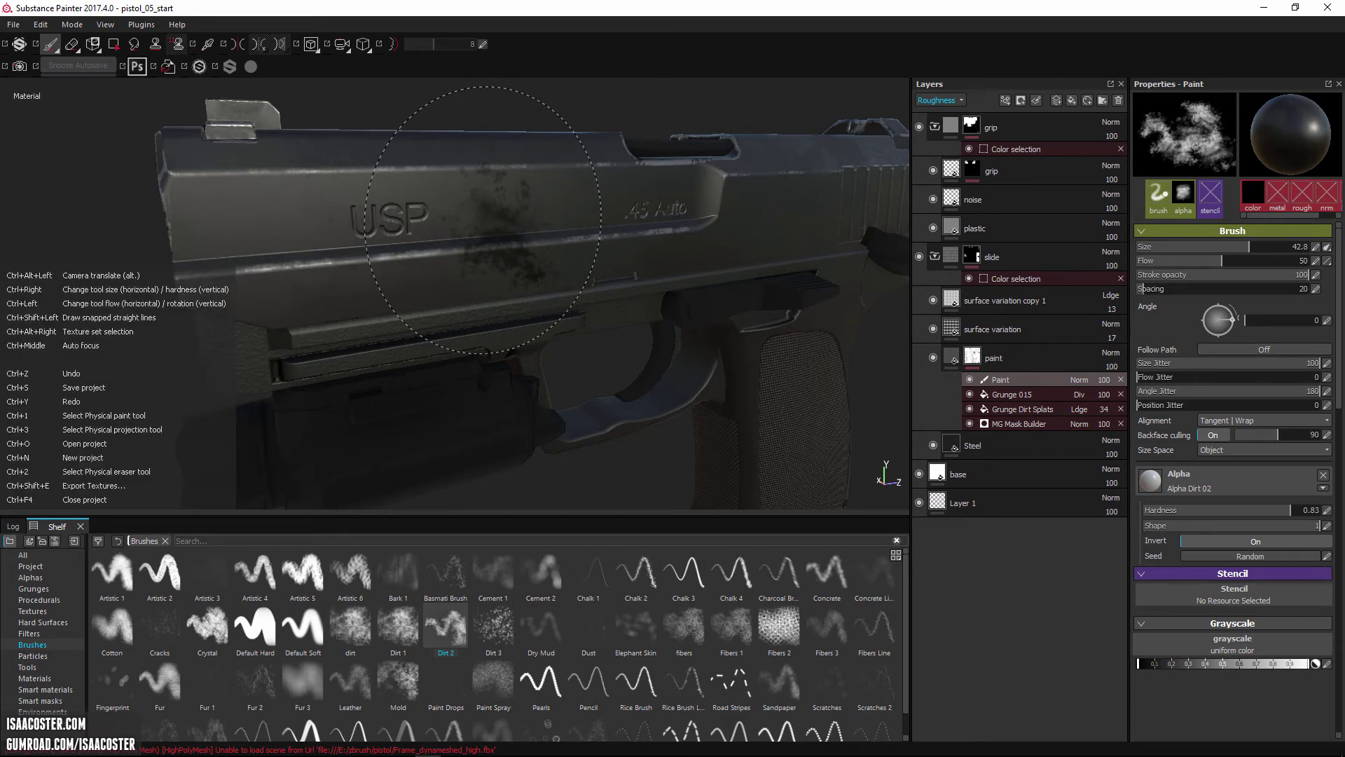
{"action": "mouse_move", "coordinate": [483, 220]}
{"action": "right_mouse_down", "text": "ctrl"}
{"action": "mouse_move", "coordinate": [495, 197]}
{"action": "mouse_move", "coordinate": [496, 266]}
{"action": "mouse_move", "coordinate": [498, 206]}
{"action": "right_mouse_up", "text": "ctrl"}
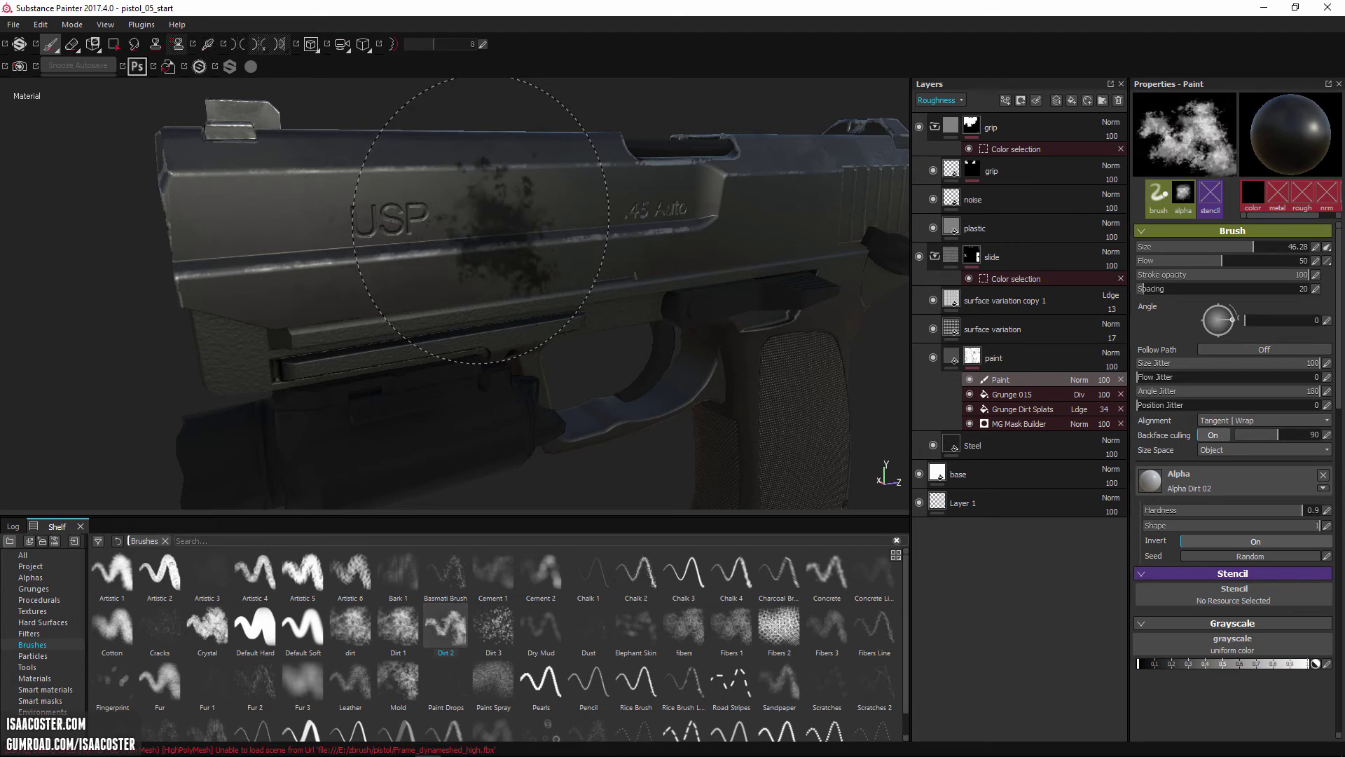
{"action": "key", "text": "ctrl"}
{"action": "mouse_move", "coordinate": [520, 224]}
{"action": "right_mouse_down", "text": "ctrl"}
{"action": "mouse_move", "coordinate": [478, 225]}
{"action": "mouse_move", "coordinate": [501, 225]}
{"action": "right_mouse_up", "text": "ctrl"}
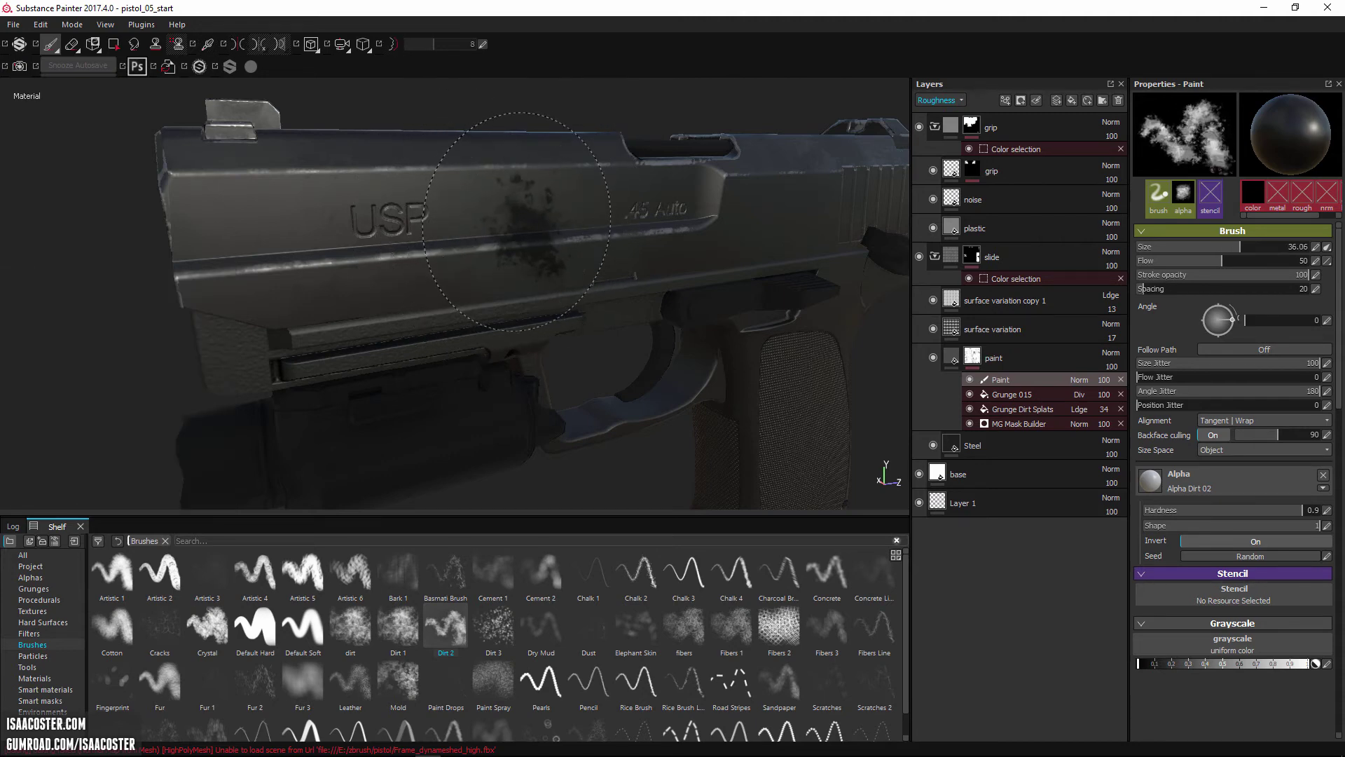
{"action": "left_click_drag", "start_coordinate": [516, 222], "coordinate": [512, 222], "text": "ctrl"}
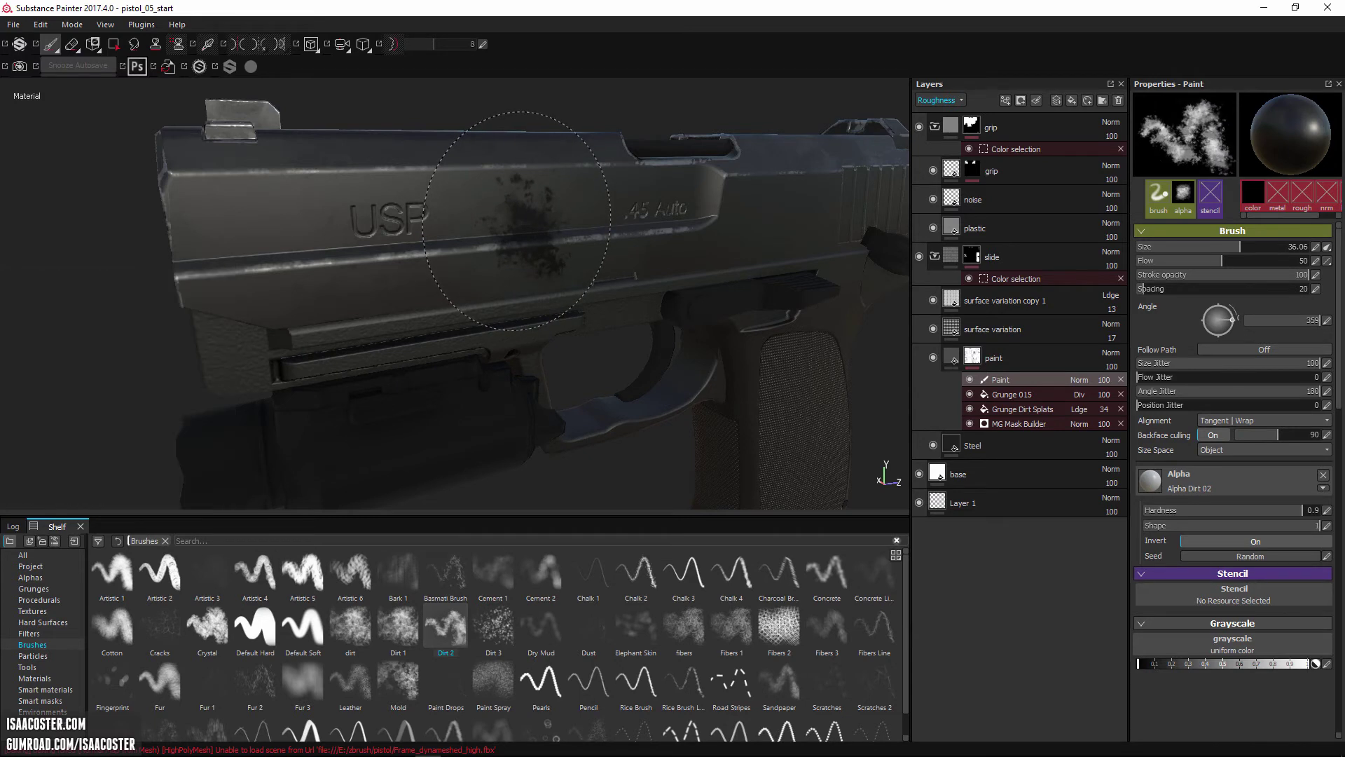
{"action": "mouse_move", "coordinate": [516, 222]}
{"action": "left_mouse_down", "text": "ctrl"}
{"action": "mouse_move", "coordinate": [495, 222]}
{"action": "mouse_move", "coordinate": [520, 222]}
{"action": "left_mouse_up", "text": "ctrl"}
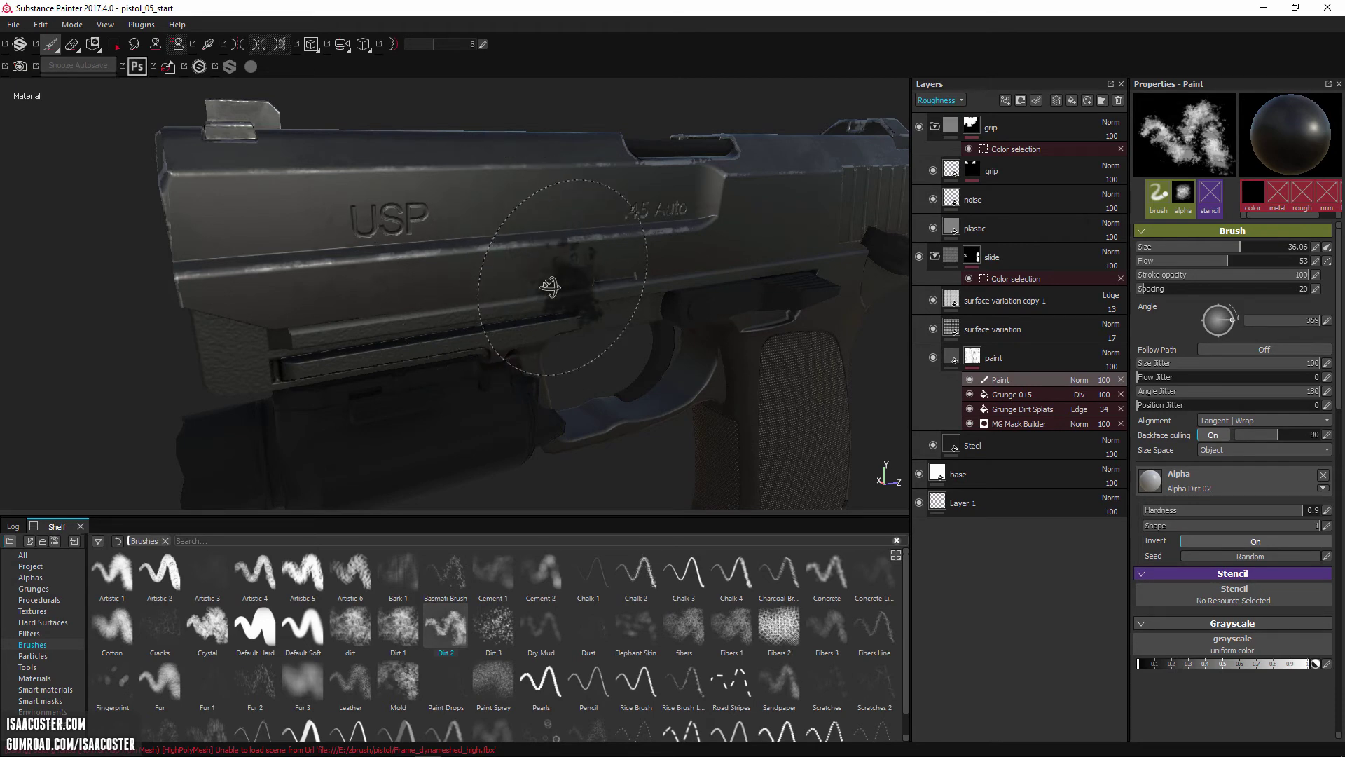
Step: Set the brush's grayscale to white and reduce its size to 12.99 over the slide's edges
{"action": "mouse_move", "coordinate": [550, 286]}
{"action": "left_mouse_down", "text": "alt"}
{"action": "mouse_move", "coordinate": [549, 256]}
{"action": "mouse_move", "coordinate": [613, 292]}
{"action": "left_mouse_up", "text": "alt"}
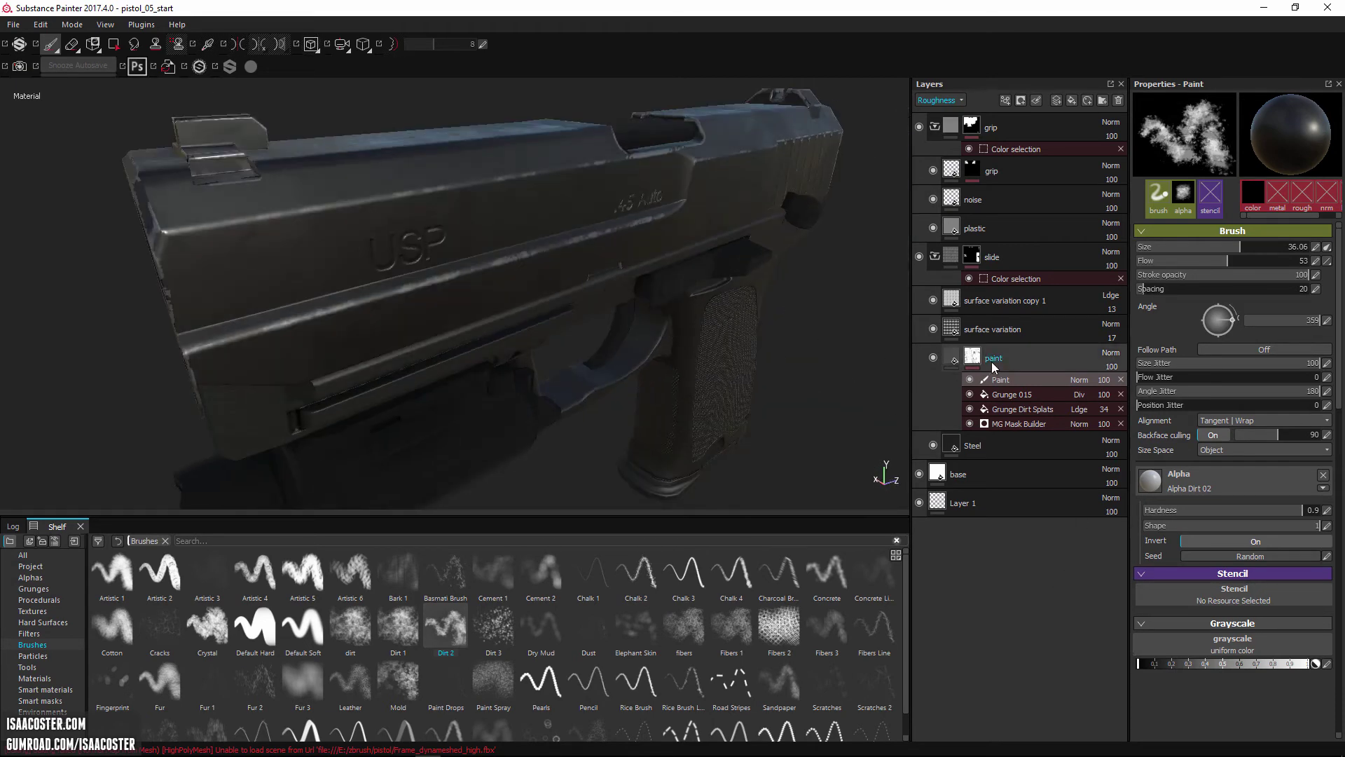
{"action": "left_click_drag", "start_coordinate": [650, 337], "coordinate": [602, 350], "text": "alt"}
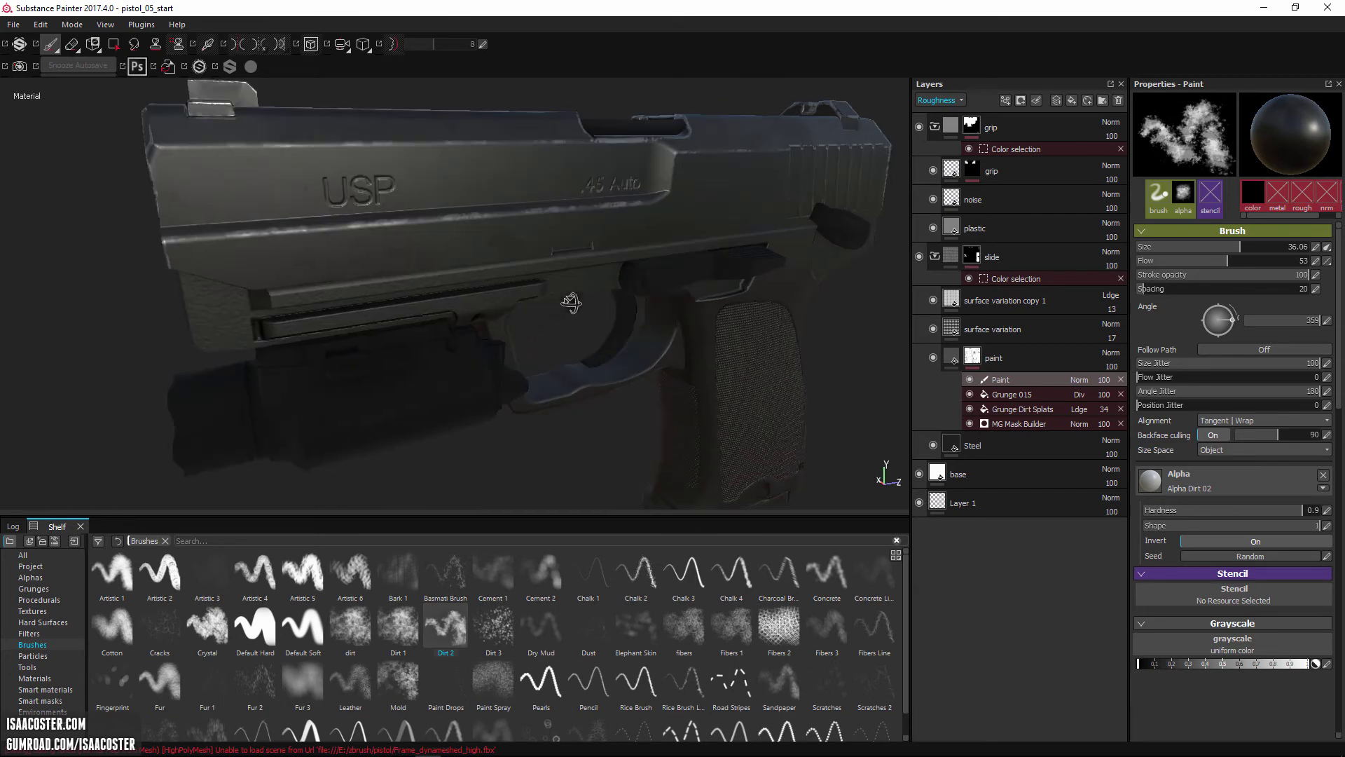
{"action": "left_click_drag", "start_coordinate": [1275, 666], "coordinate": [1311, 665]}
{"action": "mouse_move", "coordinate": [654, 273]}
{"action": "left_mouse_down", "text": "alt"}
{"action": "mouse_move", "coordinate": [641, 277]}
{"action": "mouse_move", "coordinate": [640, 226]}
{"action": "left_mouse_up", "text": "alt"}
{"action": "scroll", "coordinate": [640, 226], "scroll_direction": "up", "scroll_amount": 3}
{"action": "key", "text": "bracketleft"}
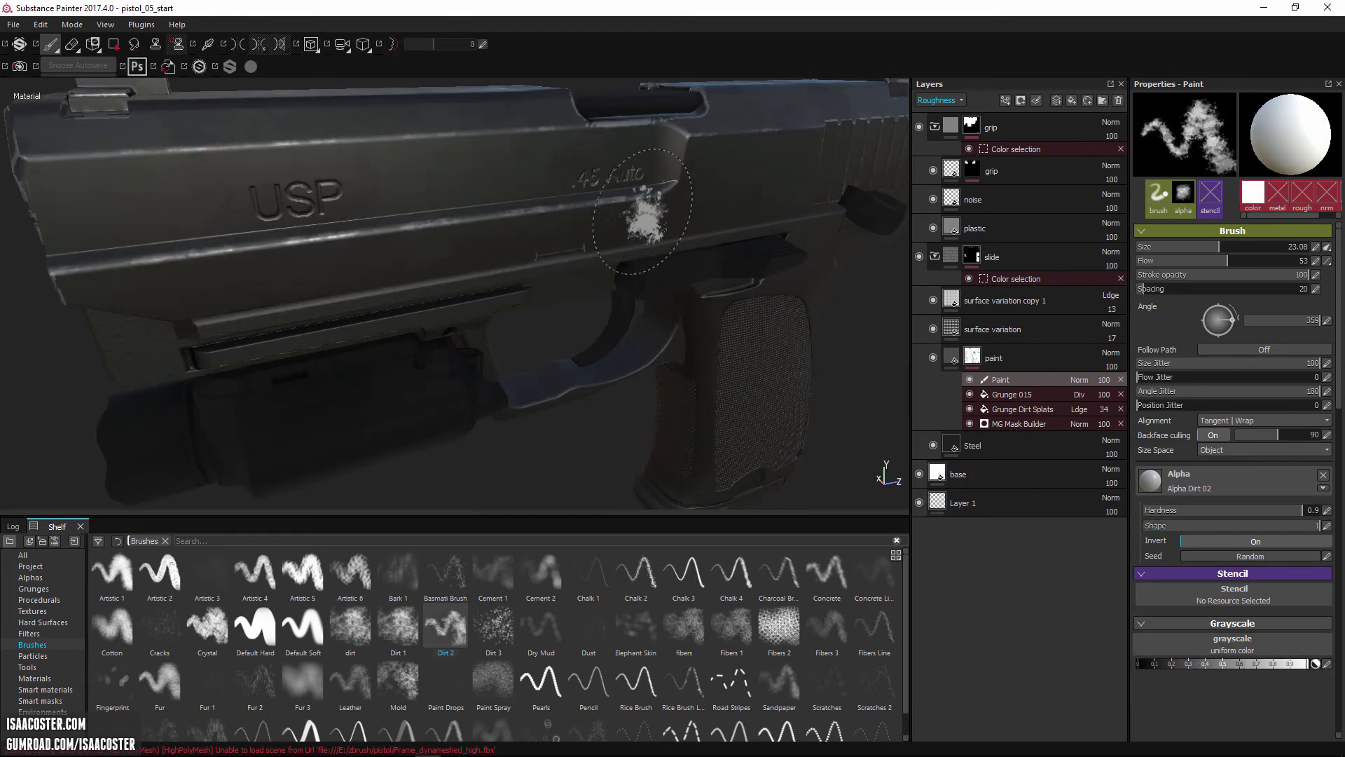
{"action": "key", "text": "bracketleft"}
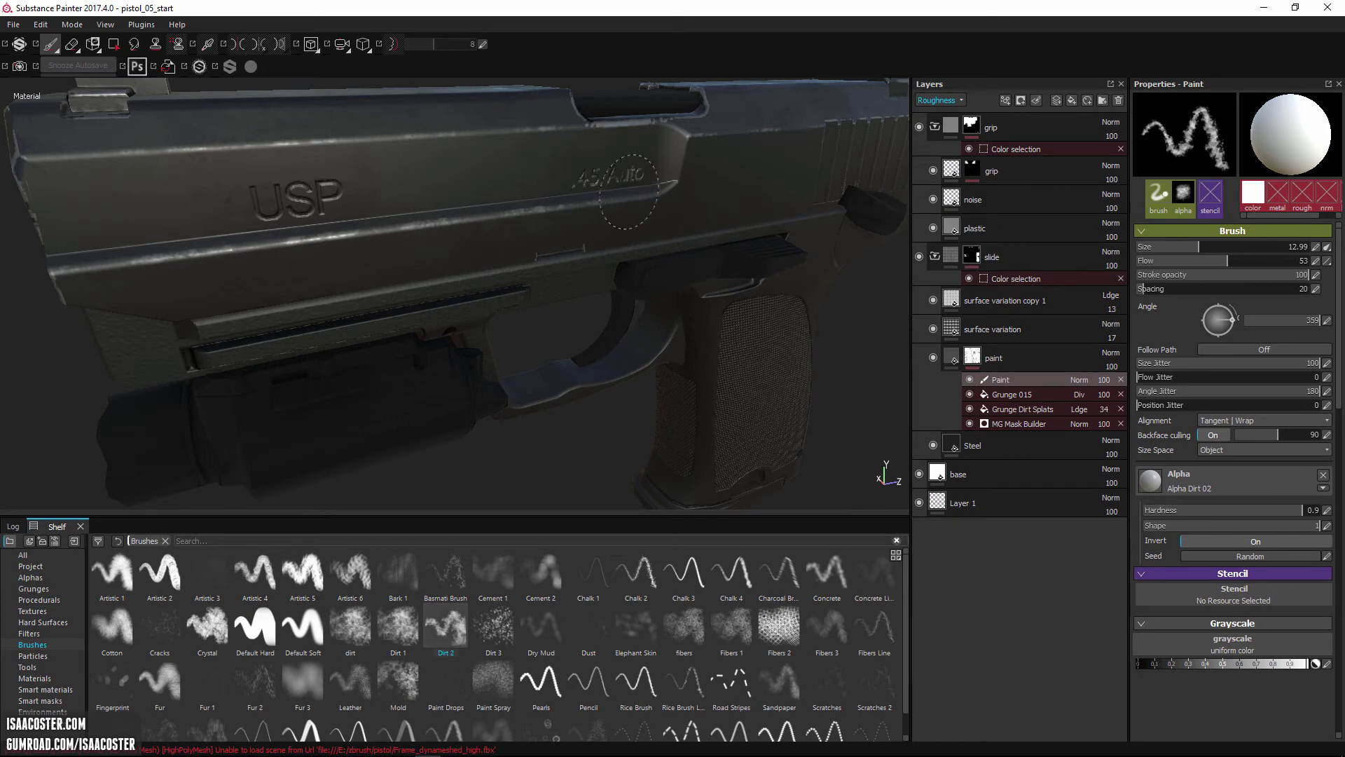
{"action": "left_click_drag", "start_coordinate": [382, 192], "coordinate": [411, 259], "text": "alt"}
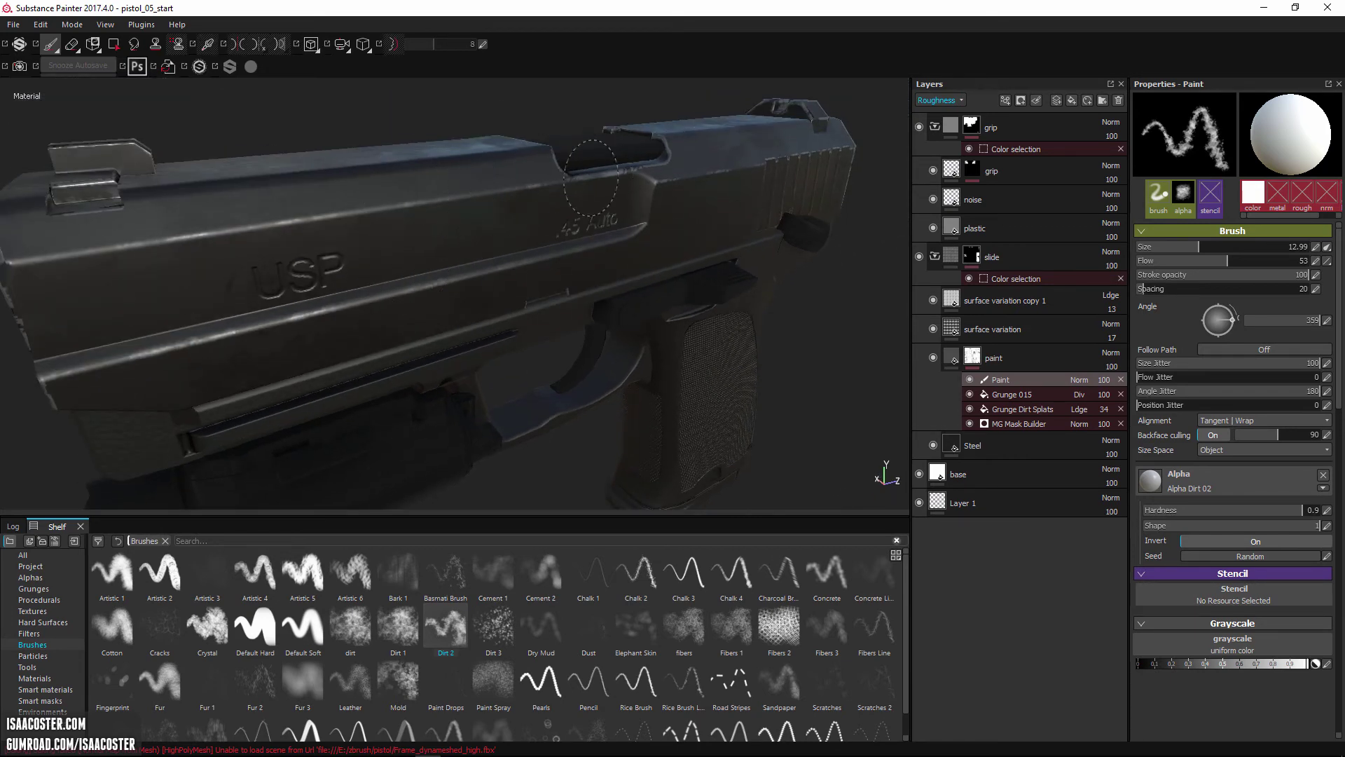
Step: Try the Scratches 4 and Scratches 5 brushes over the slide, and choose the scratch brush using the alpha_stroke_02 alpha
{"action": "mouse_move", "coordinate": [365, 210]}
{"action": "left_mouse_down", "text": "alt"}
{"action": "mouse_move", "coordinate": [379, 255]}
{"action": "mouse_move", "coordinate": [369, 194]}
{"action": "left_mouse_up", "text": "alt"}
{"action": "mouse_move", "coordinate": [273, 318]}
{"action": "left_mouse_down", "text": "alt"}
{"action": "mouse_move", "coordinate": [142, 310]}
{"action": "mouse_move", "coordinate": [319, 311]}
{"action": "left_mouse_up", "text": "alt"}
{"action": "scroll", "coordinate": [294, 676], "scroll_direction": "down", "scroll_amount": 1}
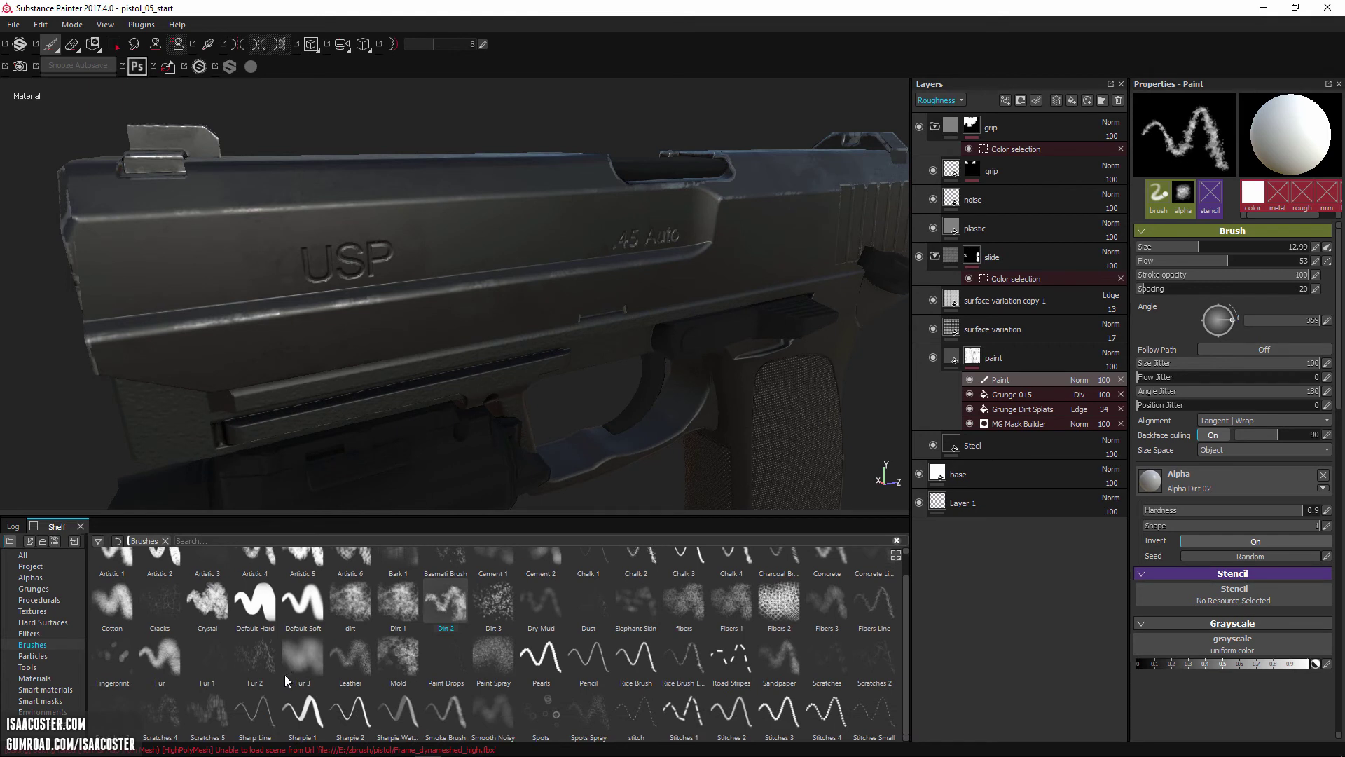
{"action": "left_click", "coordinate": [166, 714]}
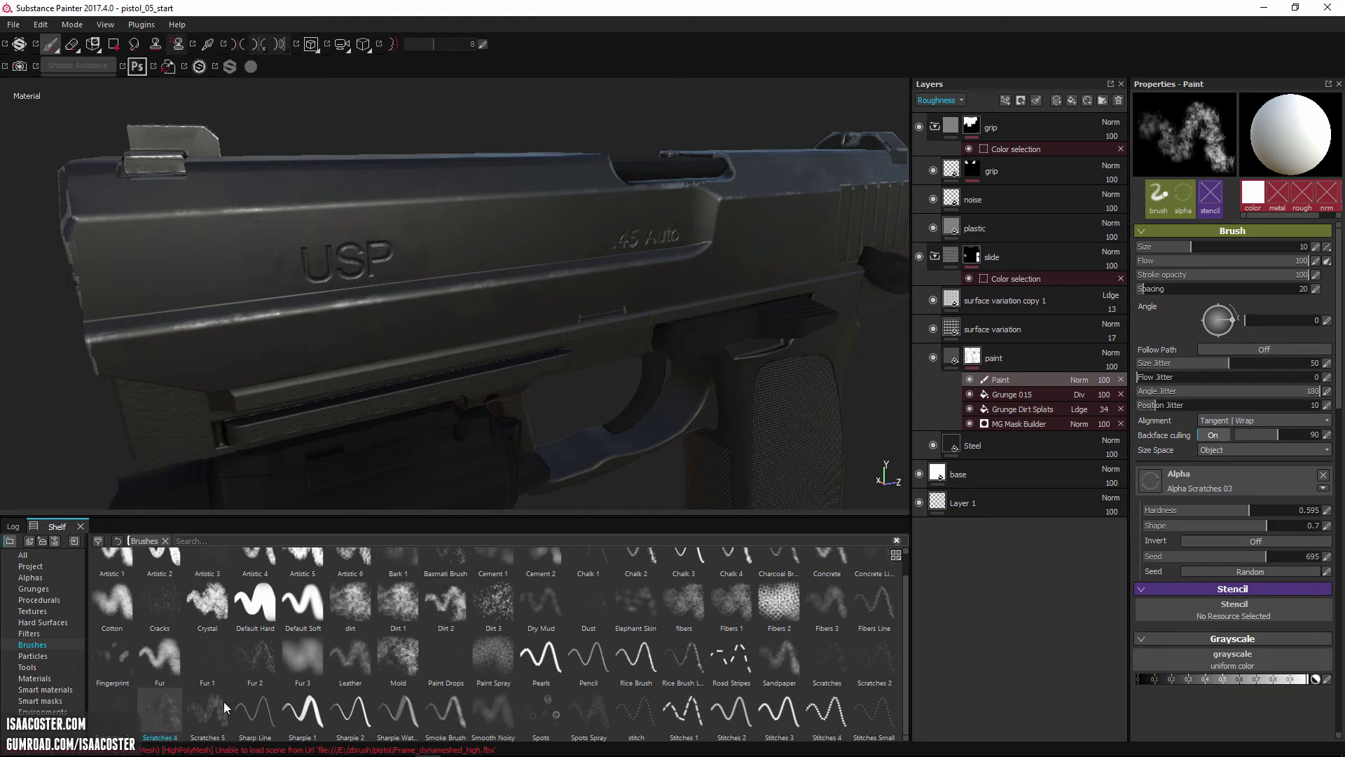
{"action": "left_click", "coordinate": [214, 716]}
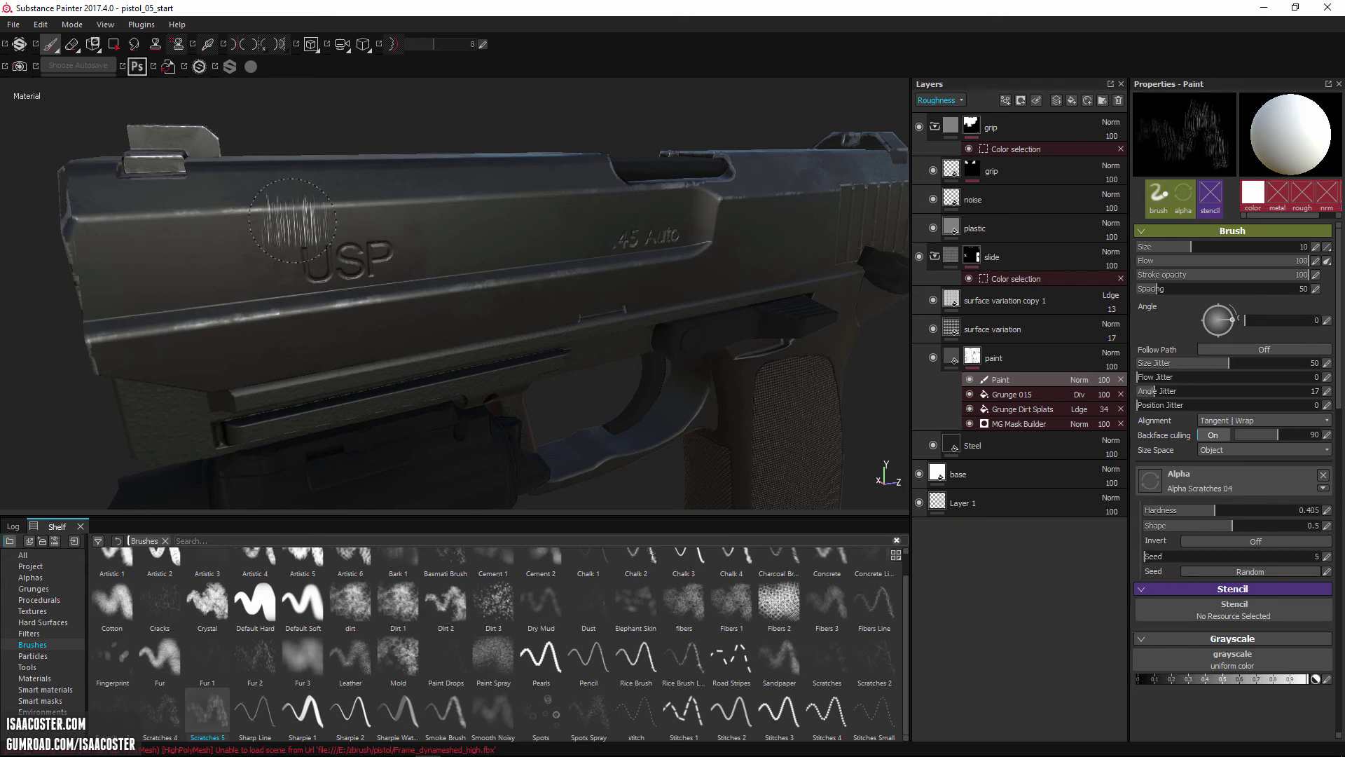
{"action": "left_click", "coordinate": [110, 722]}
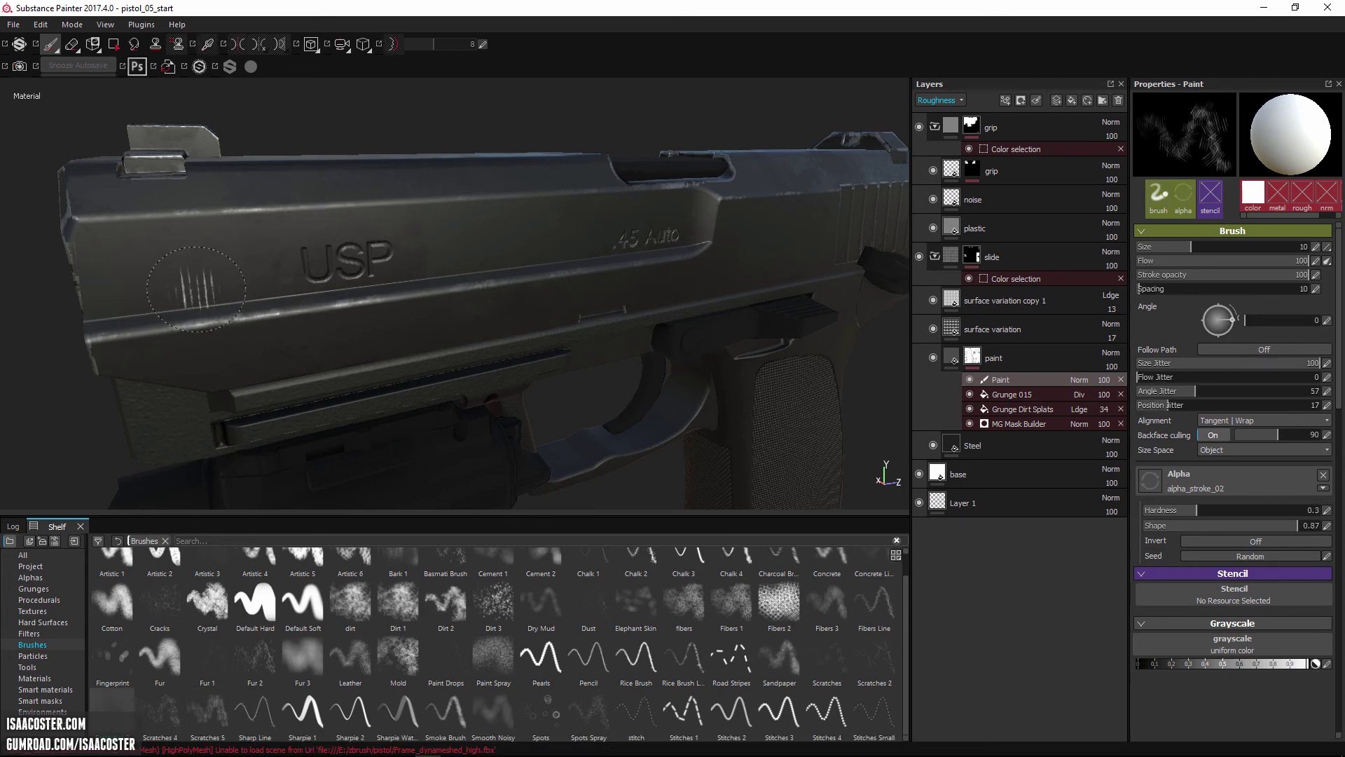
Step: Set the scratch brush's hardness to 0.39 and grayscale to dark grey, and reduce its size to 3.85 over the slide
{"action": "left_click_drag", "start_coordinate": [534, 313], "coordinate": [505, 307], "text": "alt"}
{"action": "middle_click_drag", "start_coordinate": [505, 308], "coordinate": [463, 329], "text": "alt"}
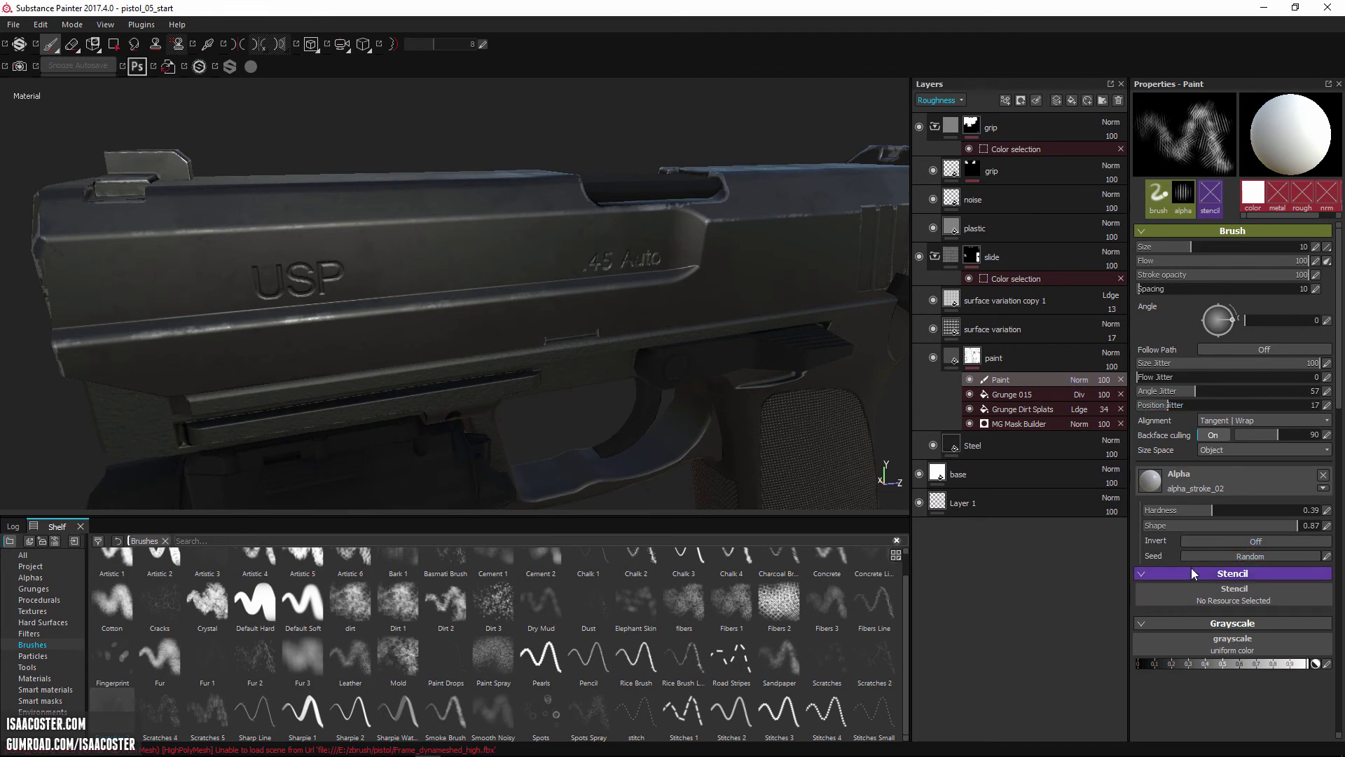
{"action": "left_click", "coordinate": [1153, 664]}
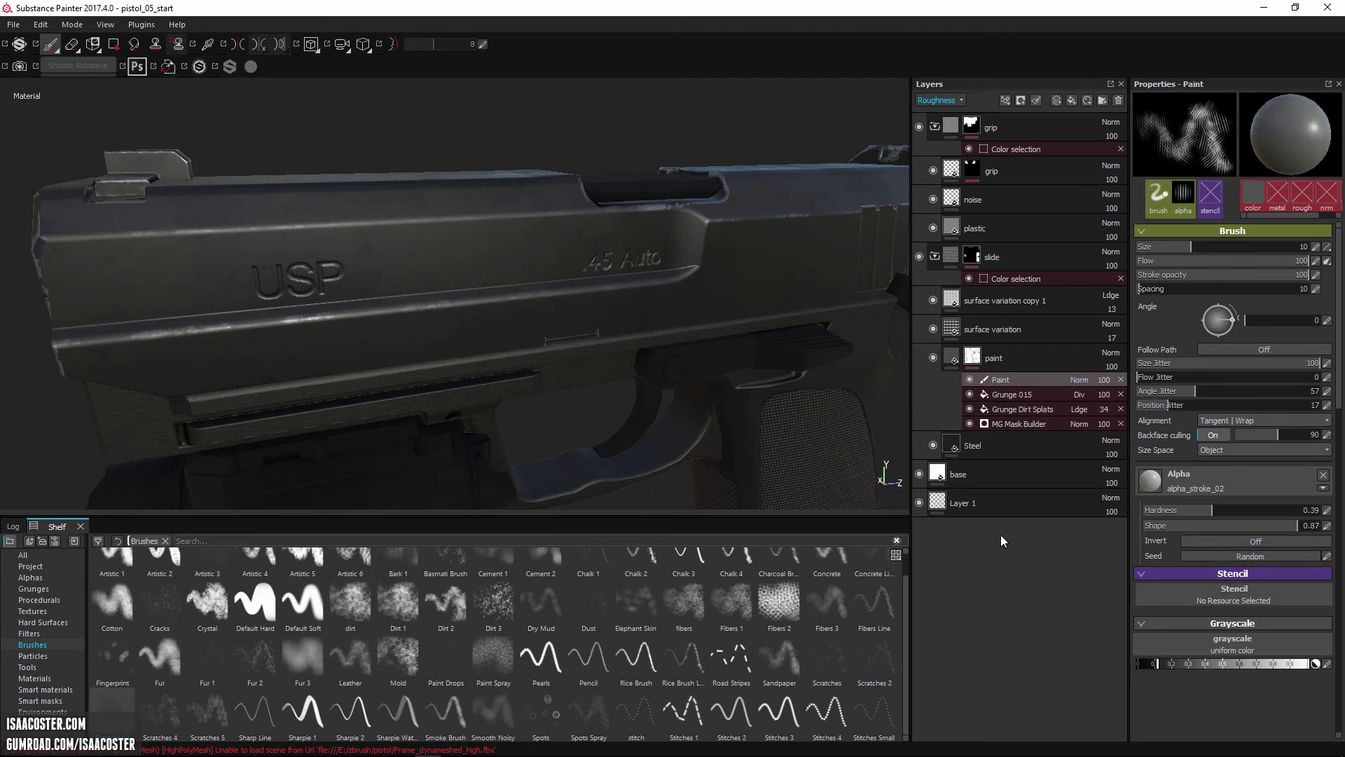
{"action": "right_click_drag", "start_coordinate": [486, 283], "coordinate": [454, 304], "text": "ctrl"}
{"action": "mouse_move", "coordinate": [714, 293]}
{"action": "right_mouse_down", "text": "alt"}
{"action": "mouse_move", "coordinate": [466, 298]}
{"action": "mouse_move", "coordinate": [559, 309]}
{"action": "mouse_move", "coordinate": [571, 281]}
{"action": "right_mouse_up", "text": "alt"}
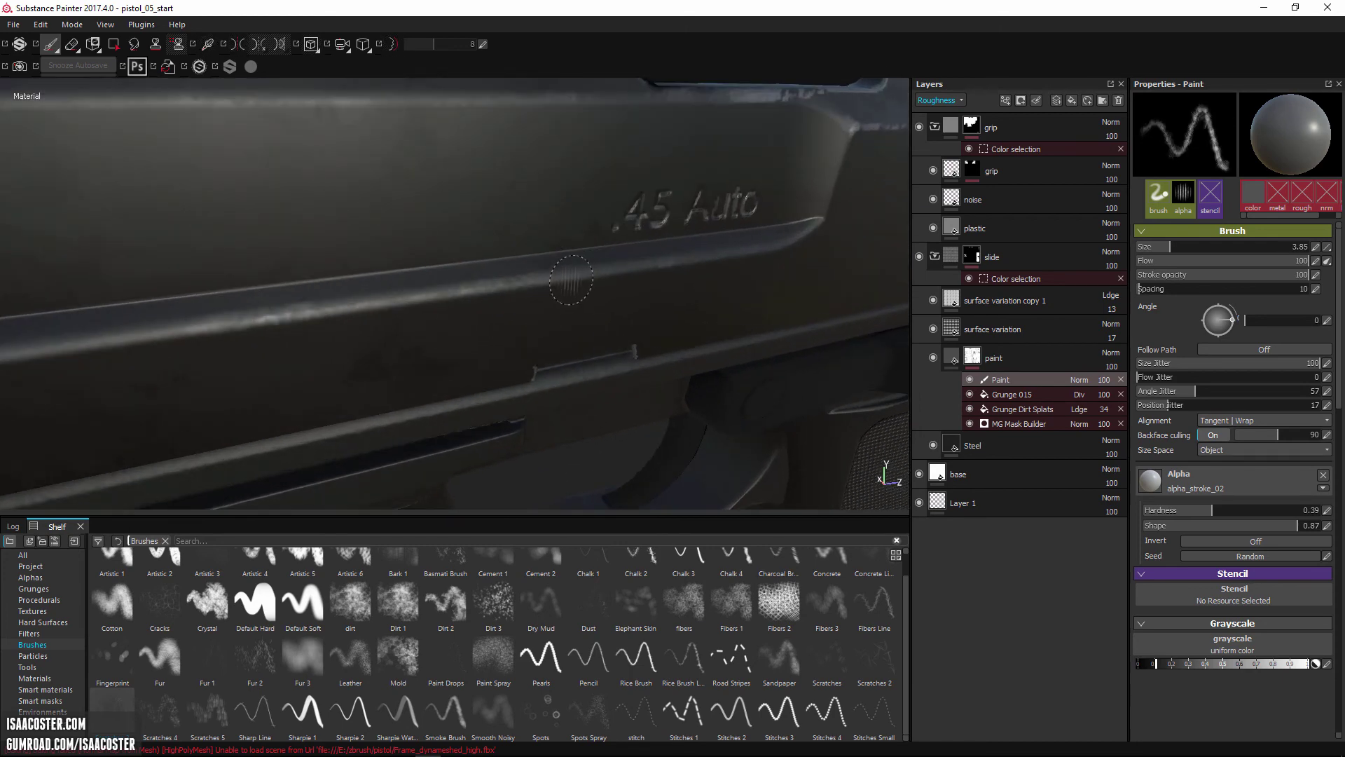
Step: Try the scratch brush at size 6.56 on the slide's front edges, and set it to light grey at size 3.85
{"action": "left_click_drag", "start_coordinate": [666, 257], "coordinate": [520, 299], "text": "alt"}
{"action": "right_click_drag", "start_coordinate": [583, 312], "coordinate": [435, 276], "text": "alt"}
{"action": "left_click_drag", "start_coordinate": [435, 276], "coordinate": [245, 286], "text": "alt"}
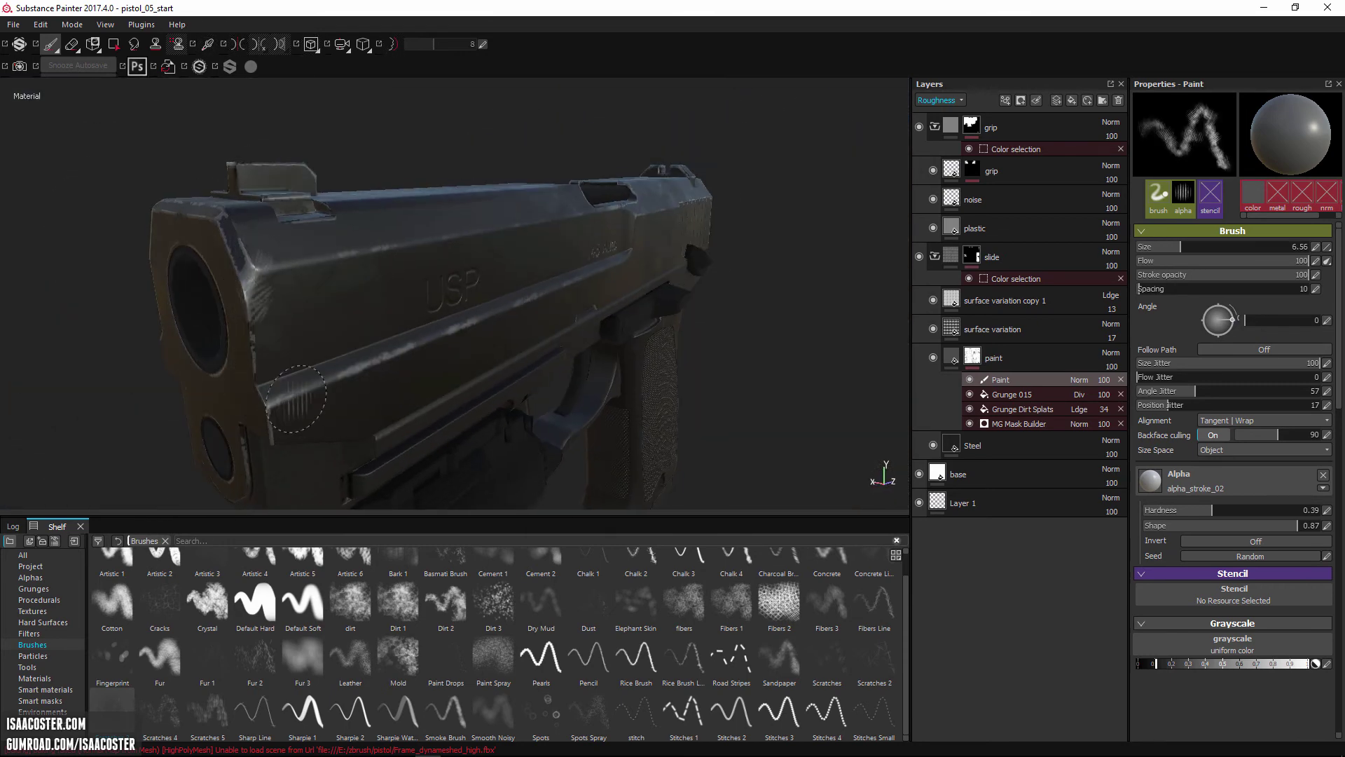
{"action": "left_click_drag", "start_coordinate": [296, 398], "coordinate": [283, 382], "text": "alt"}
{"action": "left_click", "coordinate": [1223, 663]}
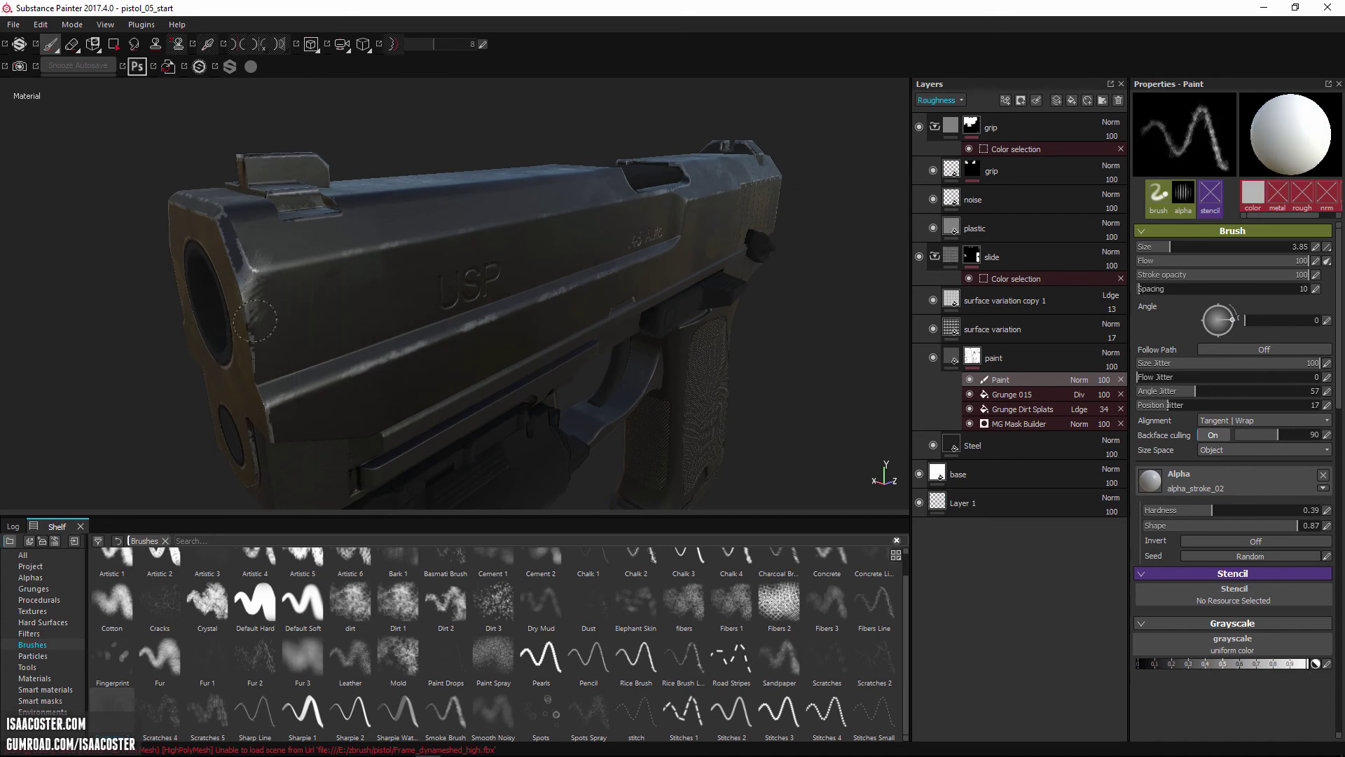
Step: Set the scratch brush's grayscale to white for the slide's side around the .45 Auto marking
{"action": "left_click_drag", "start_coordinate": [283, 317], "coordinate": [419, 356], "text": "alt"}
{"action": "middle_click_drag", "start_coordinate": [419, 357], "coordinate": [144, 337], "text": "alt"}
{"action": "left_click_drag", "start_coordinate": [405, 329], "coordinate": [410, 275], "text": "alt"}
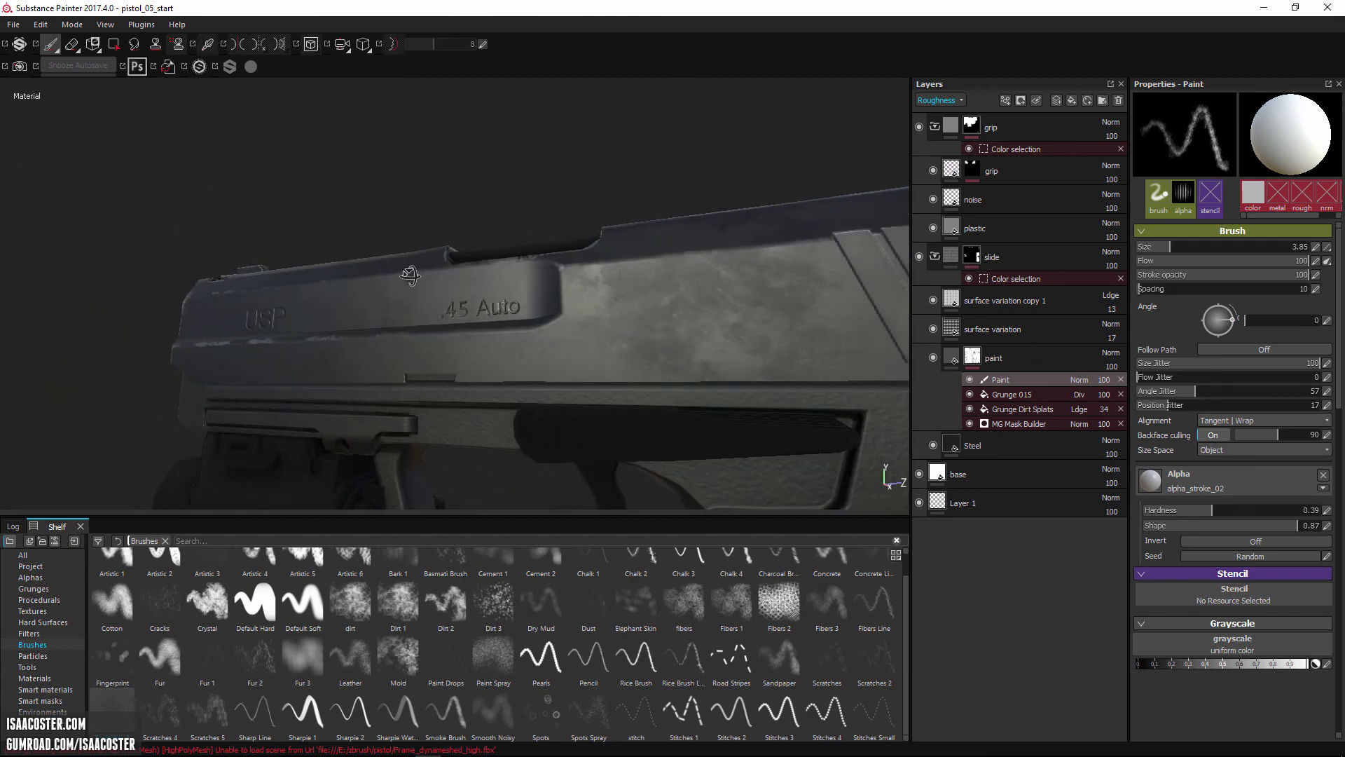
{"action": "left_click", "coordinate": [1011, 409]}
{"action": "left_click_drag", "start_coordinate": [690, 337], "coordinate": [757, 338], "text": "alt"}
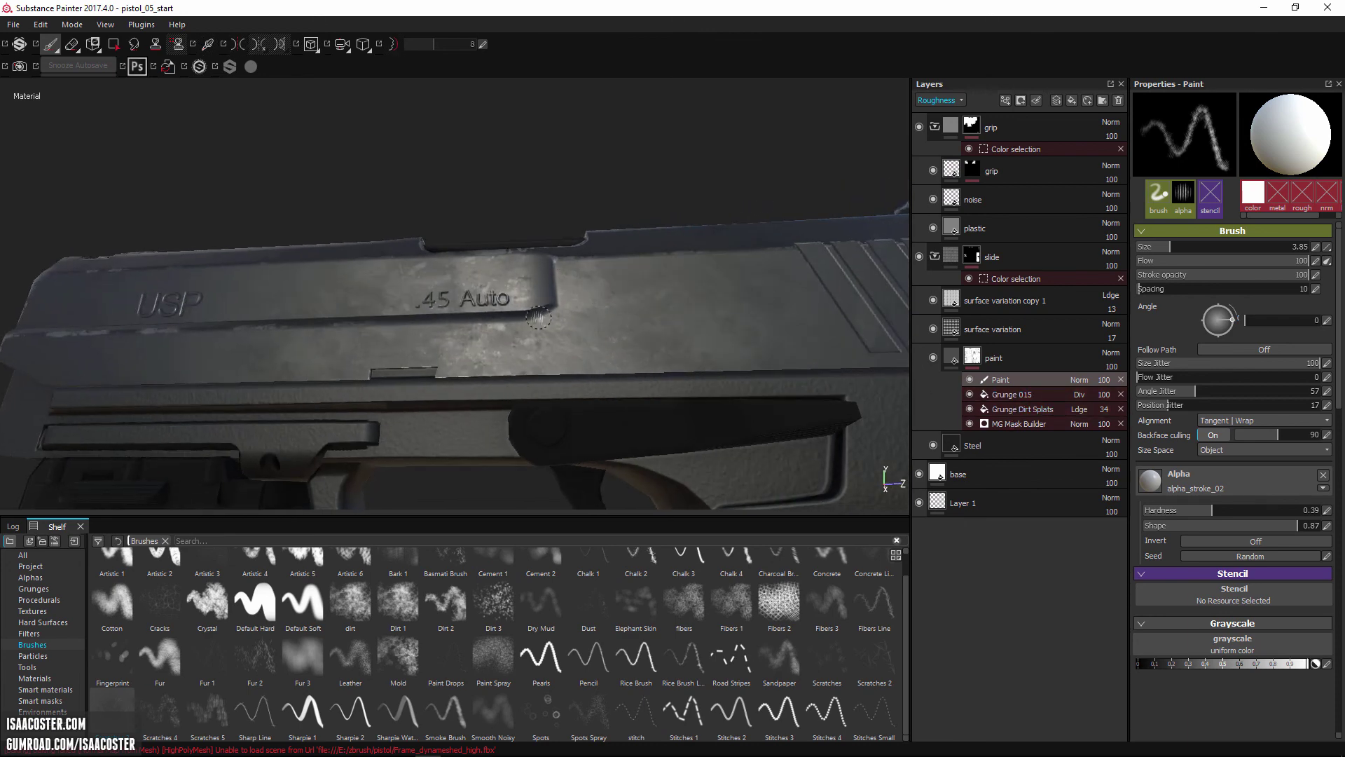
Step: Examine the slide's edge wear and roughness variation from several side angles and distances
{"action": "left_click_drag", "start_coordinate": [538, 317], "coordinate": [641, 366], "text": "alt"}
{"action": "right_click_drag", "start_coordinate": [641, 366], "coordinate": [580, 340], "text": "alt"}
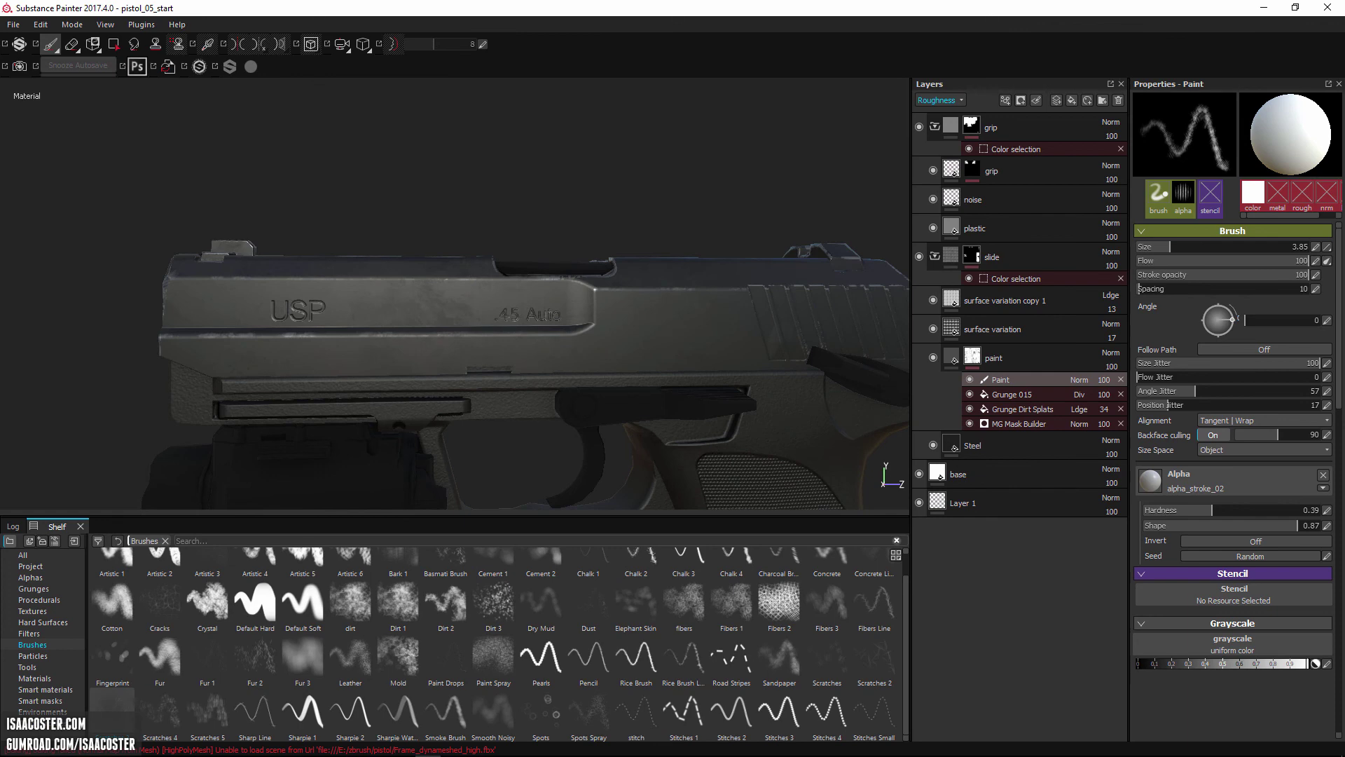
{"action": "middle_click_drag", "start_coordinate": [707, 392], "coordinate": [604, 376], "text": "alt"}
{"action": "left_click_drag", "start_coordinate": [604, 375], "coordinate": [624, 327], "text": "alt"}
{"action": "middle_click_drag", "start_coordinate": [624, 327], "coordinate": [653, 324], "text": "alt"}
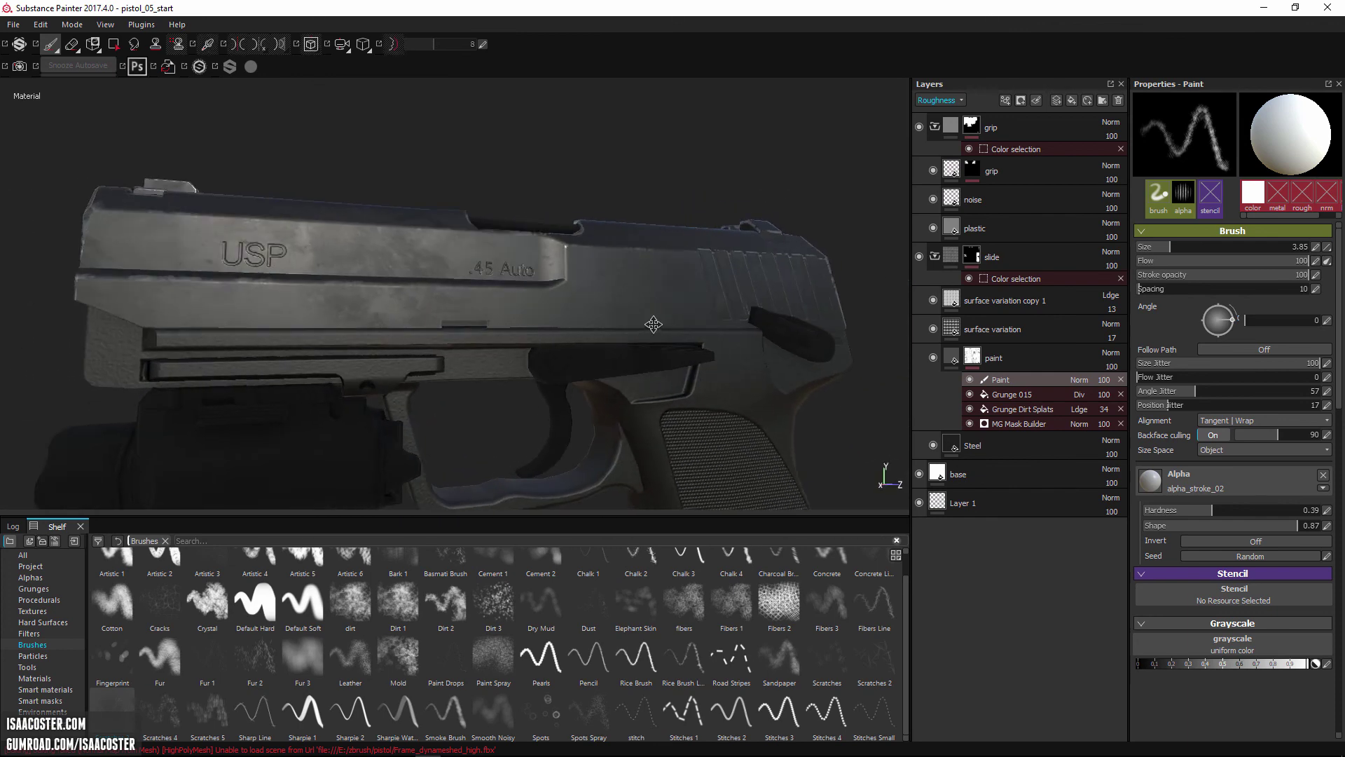
{"action": "left_click_drag", "start_coordinate": [653, 323], "coordinate": [626, 364], "text": "alt"}
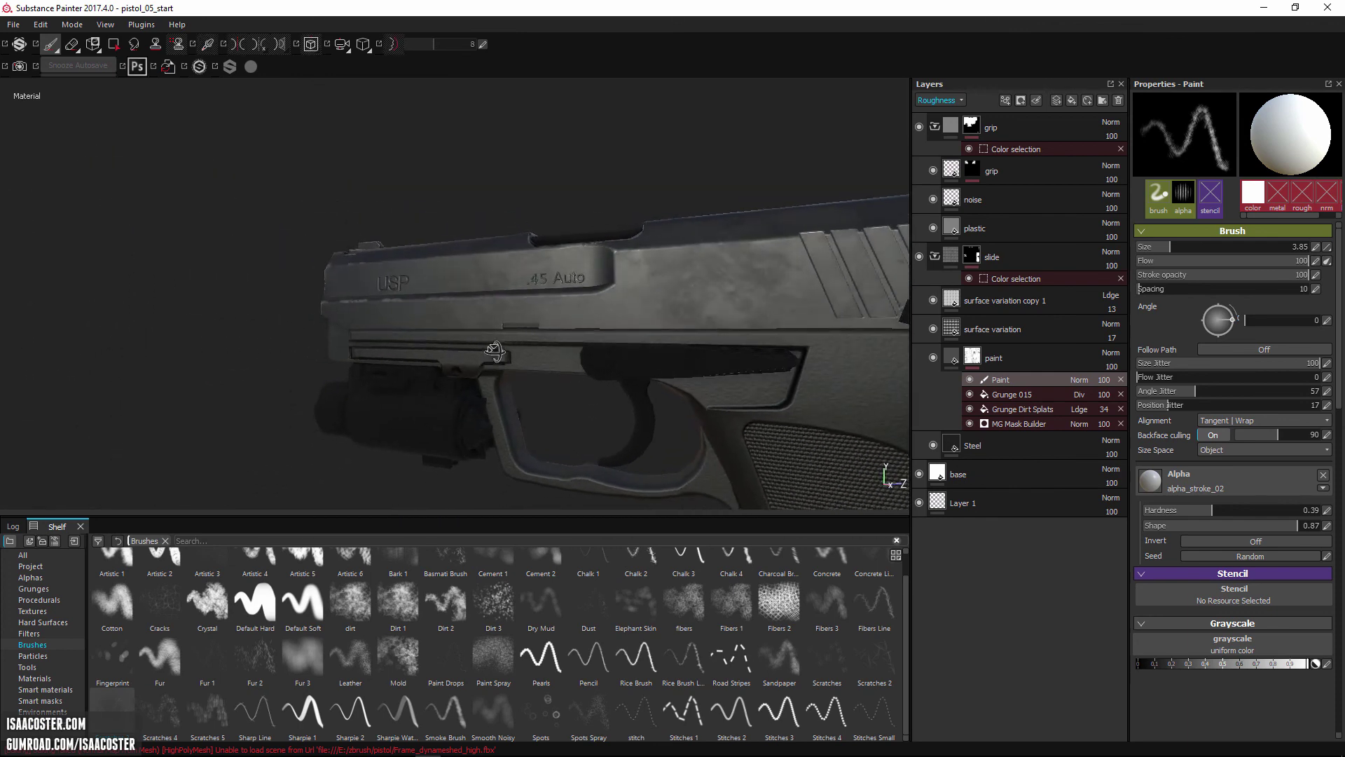
{"action": "left_click_drag", "start_coordinate": [494, 351], "coordinate": [607, 360], "text": "alt"}
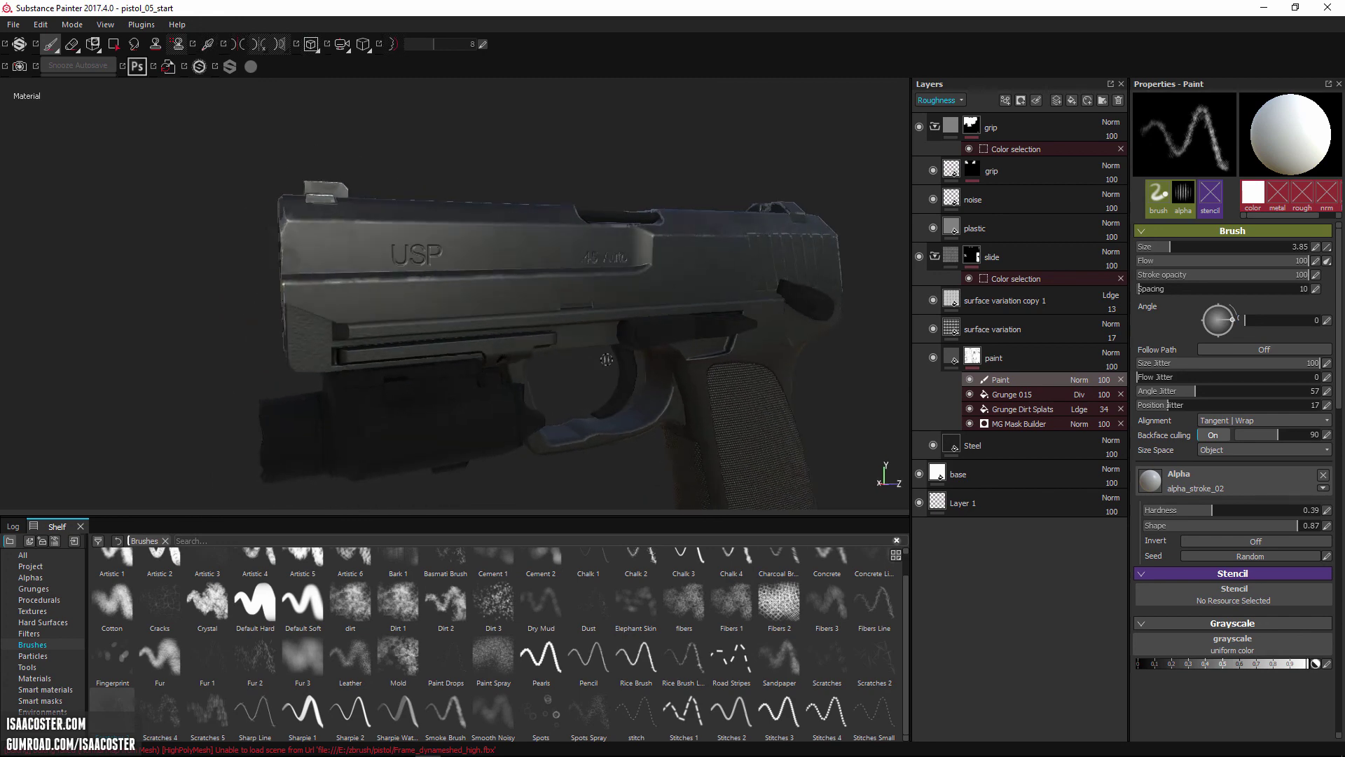